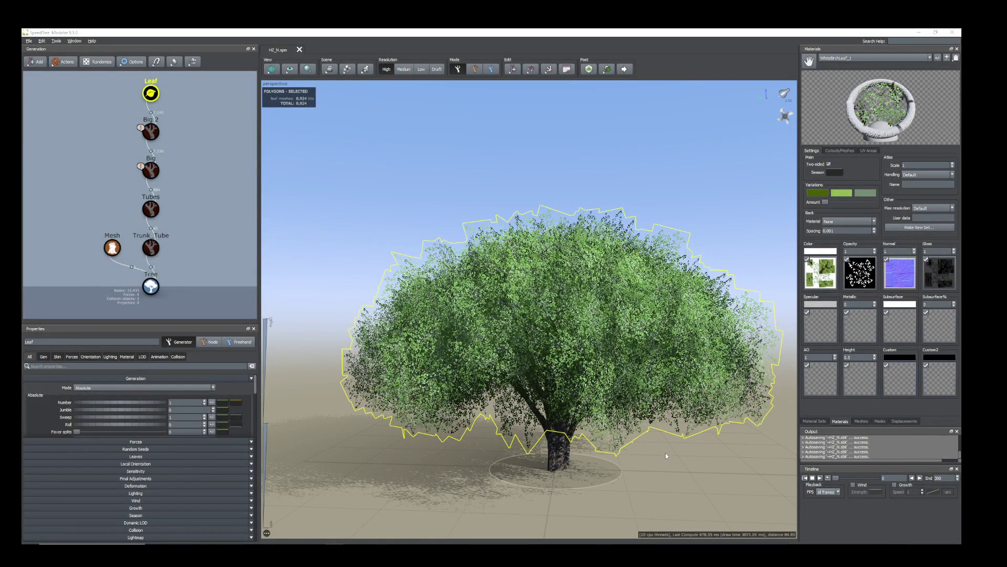
# - Examine the finished tree's canopy and trunk from several angles and distances
pyautogui.moveTo(665, 452); pyautogui.dragTo(579, 363)
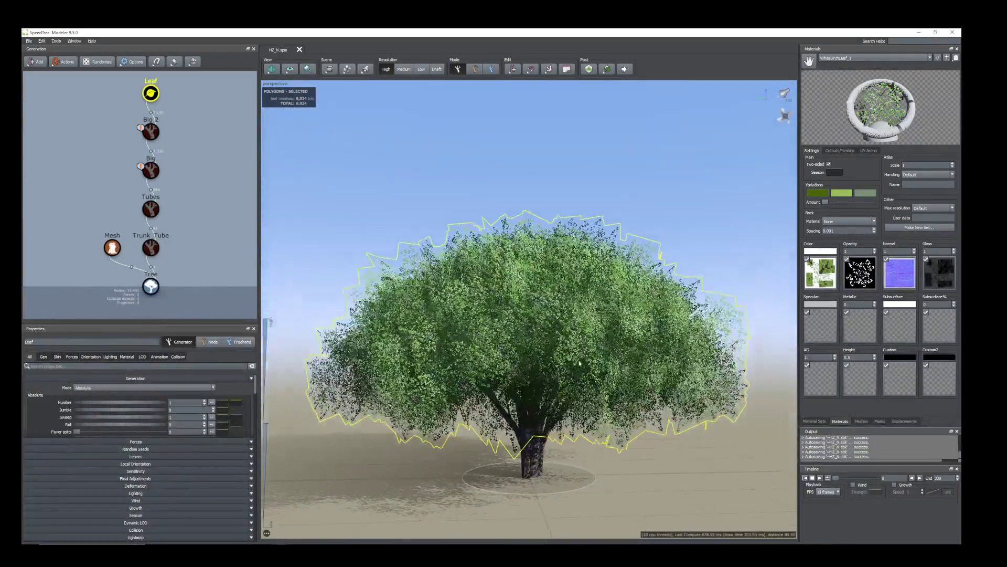
pyautogui.click(228, 216)
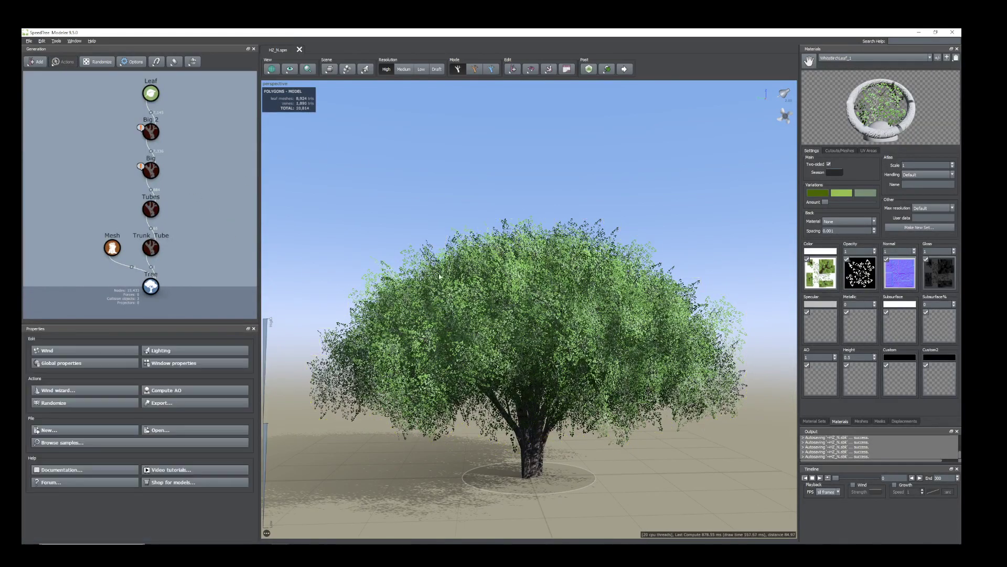
pyautogui.moveTo(634, 304); pyautogui.dragTo(598, 317)
pyautogui.scroll(-2, 579, 300)
pyautogui.scroll(7, 577, 298)
pyautogui.scroll(-6, 573, 319)
pyautogui.scroll(-2, 599, 317)
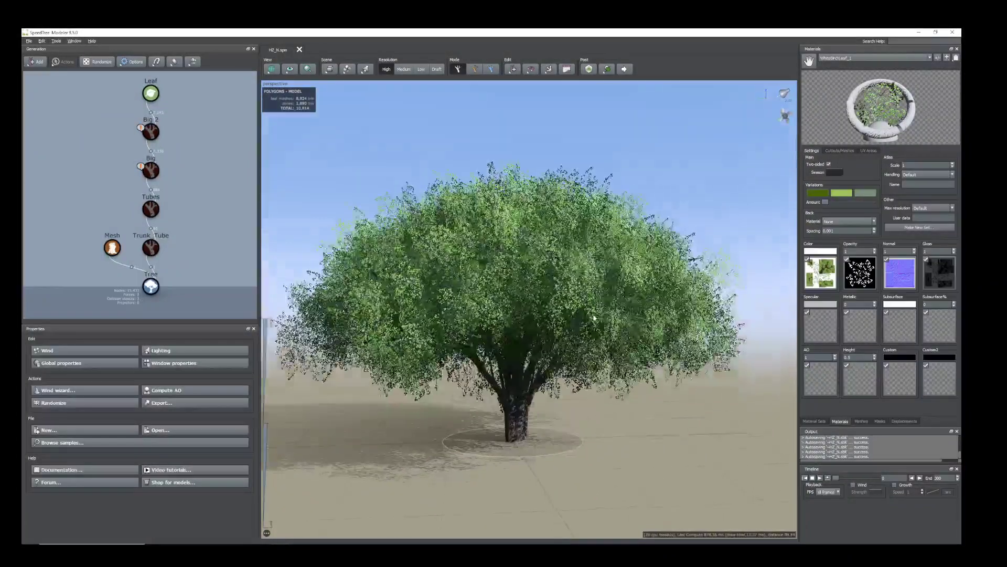
# - Hide the Leaf generator and select the bare trunk-and-branch mesh
pyautogui.click(151, 94)
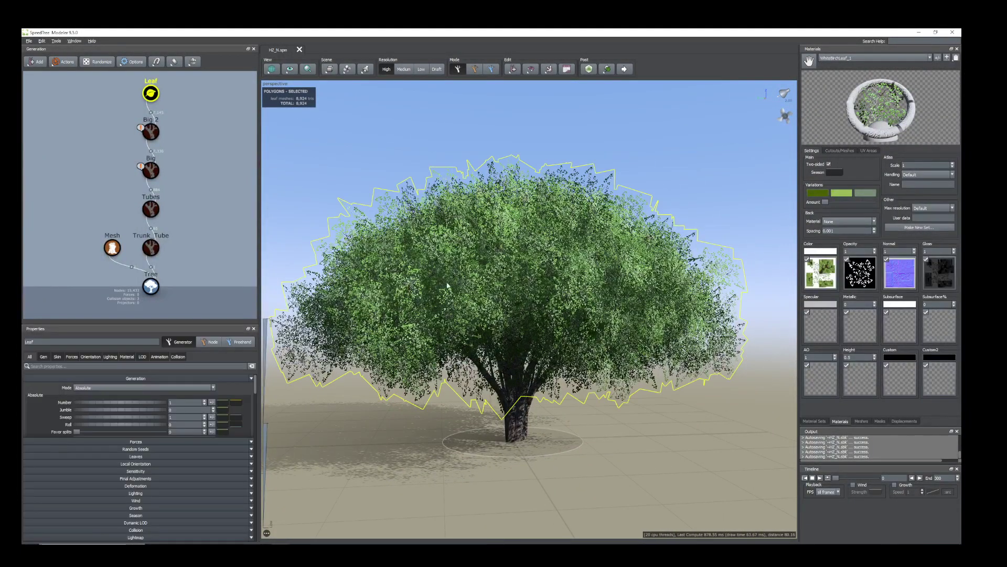
pyautogui.press('h')
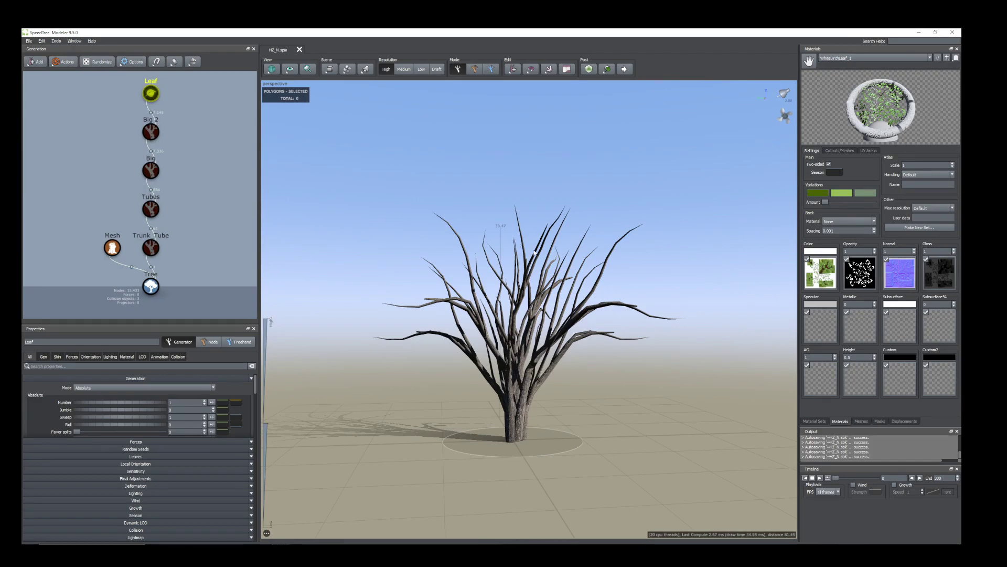
pyautogui.click(507, 399)
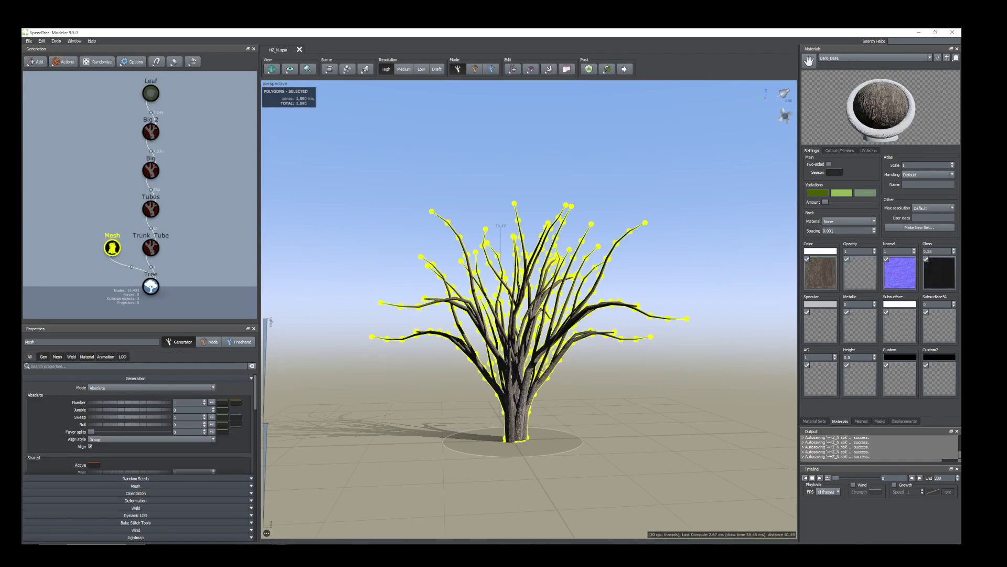
# - Switch to Maya to view the source model of the trunk and branches, and return to SpeedTree
pyautogui.moveTo(245, 543)
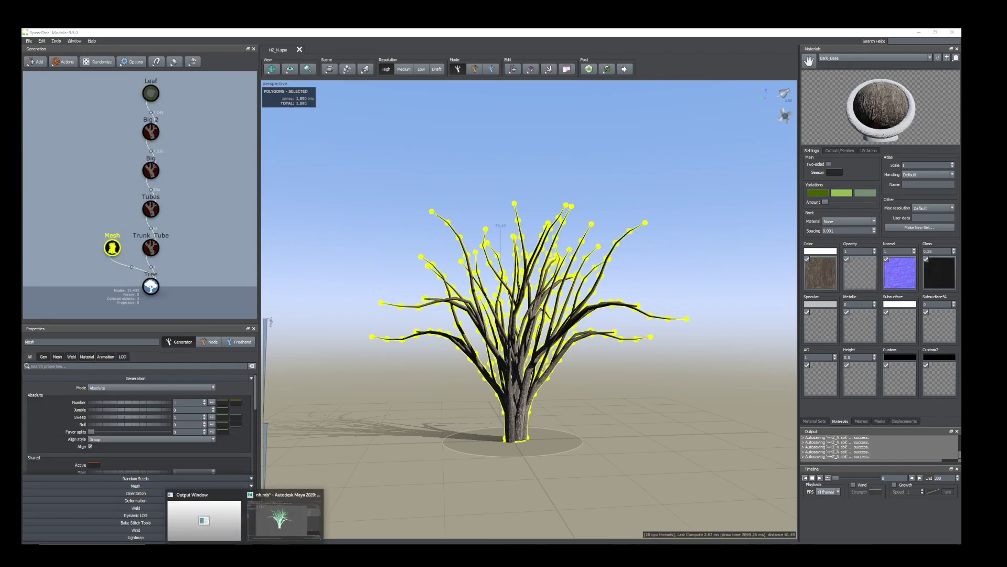
pyautogui.click(285, 519)
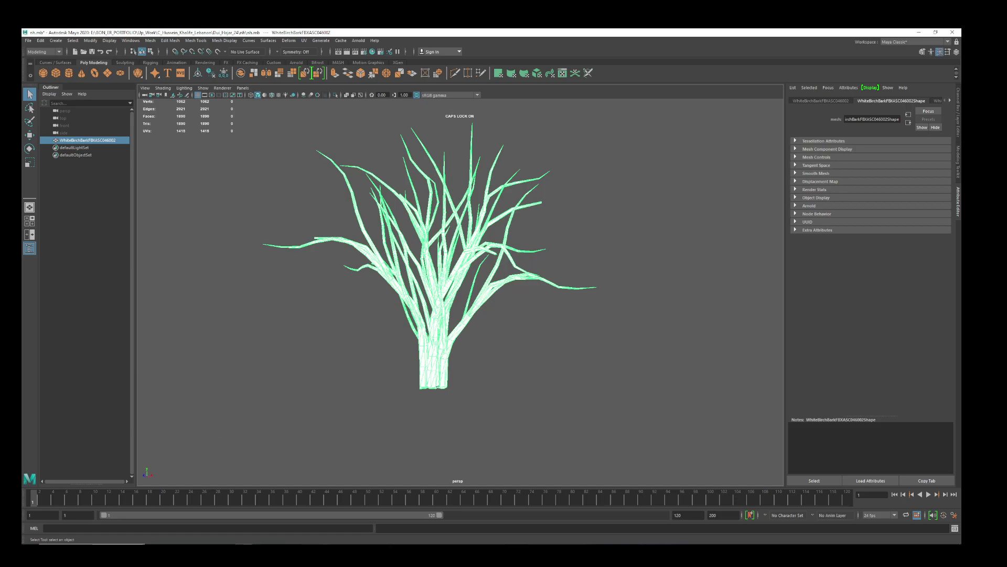
pyautogui.moveTo(282, 555)
pyautogui.click(320, 524)
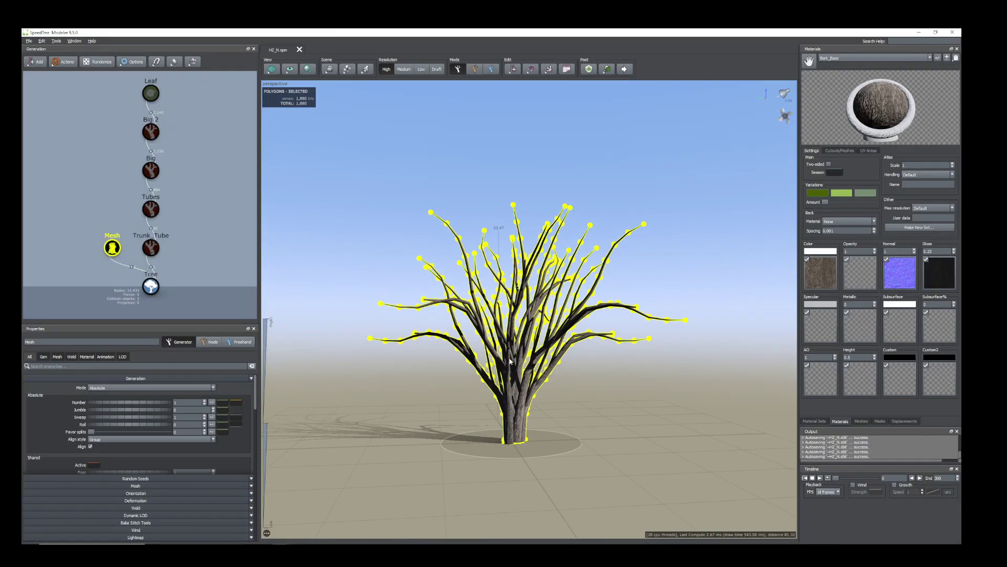
# - Hide the trunk Mesh generator and inspect the HZ_T mesh asset's shape and its Y-Up Right-Handed orientation setting
pyautogui.press('Escape')
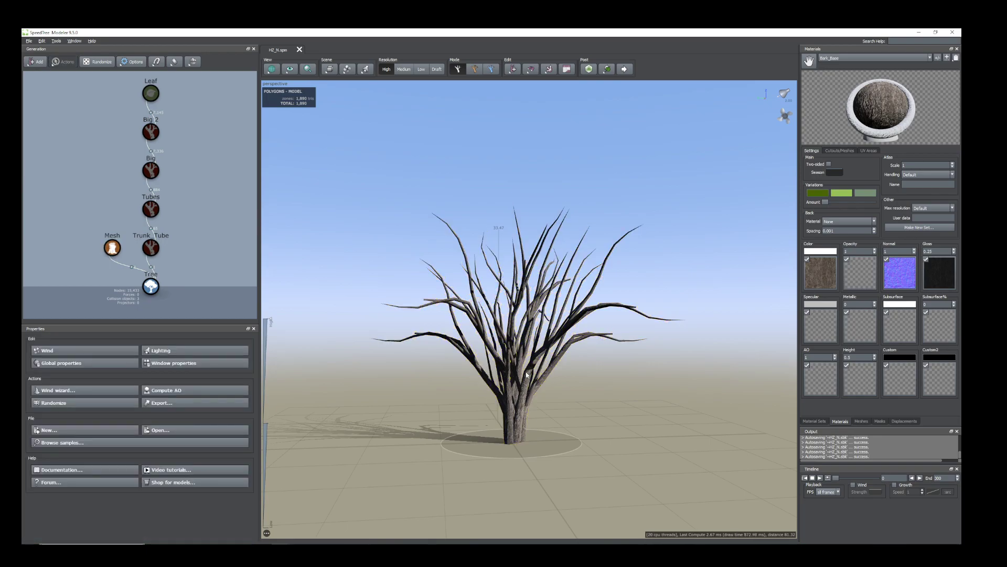
pyautogui.click(526, 375)
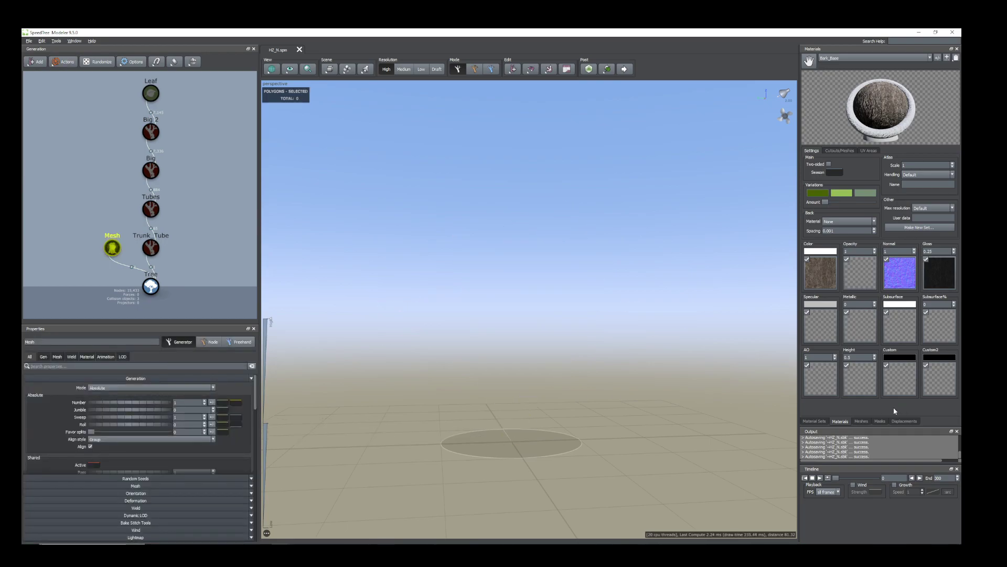
pyautogui.click(861, 421)
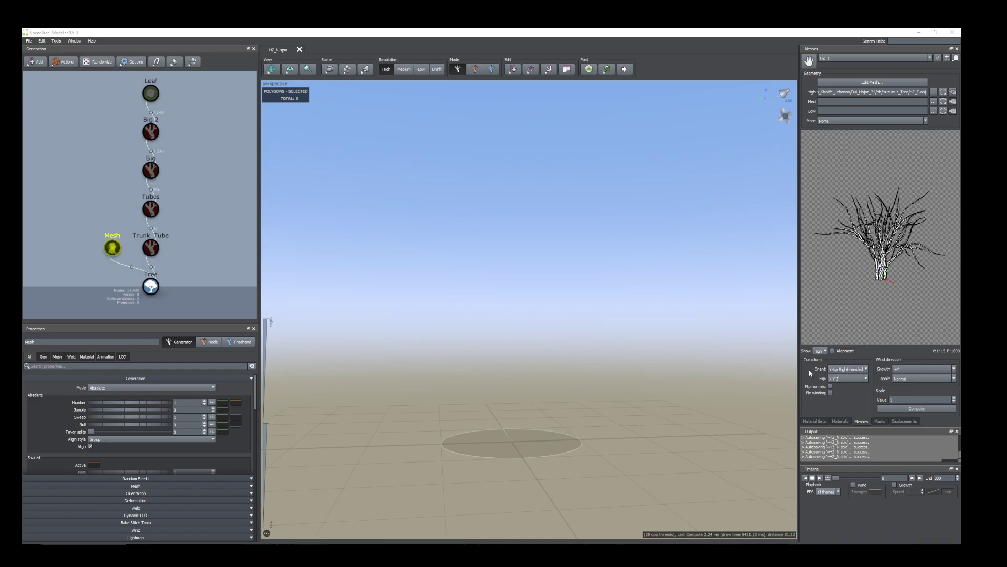
pyautogui.click(866, 369)
pyautogui.click(855, 371)
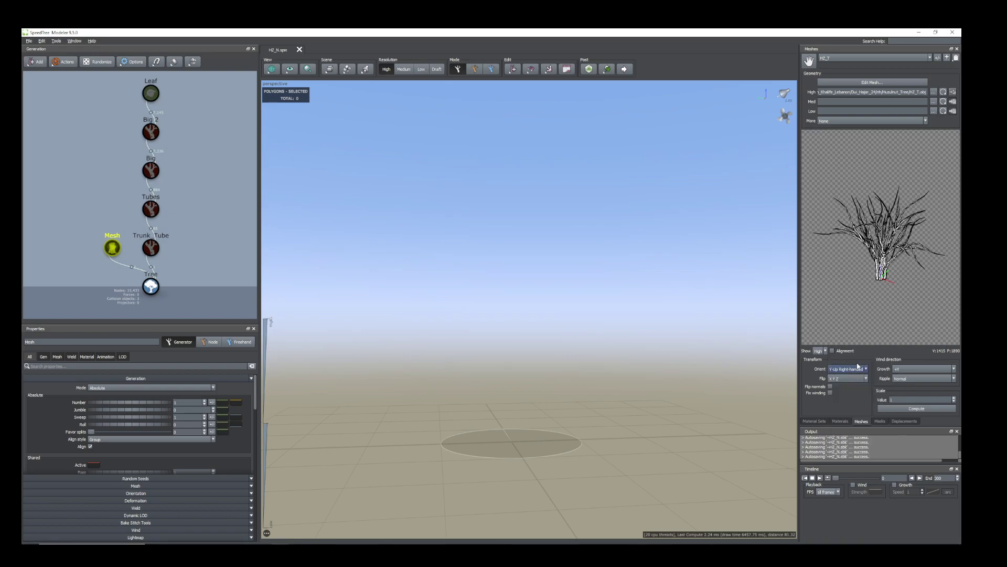
pyautogui.moveTo(901, 247)
pyautogui.mouseDown()
pyautogui.moveTo(866, 255)
pyautogui.moveTo(884, 243)
pyautogui.mouseUp()
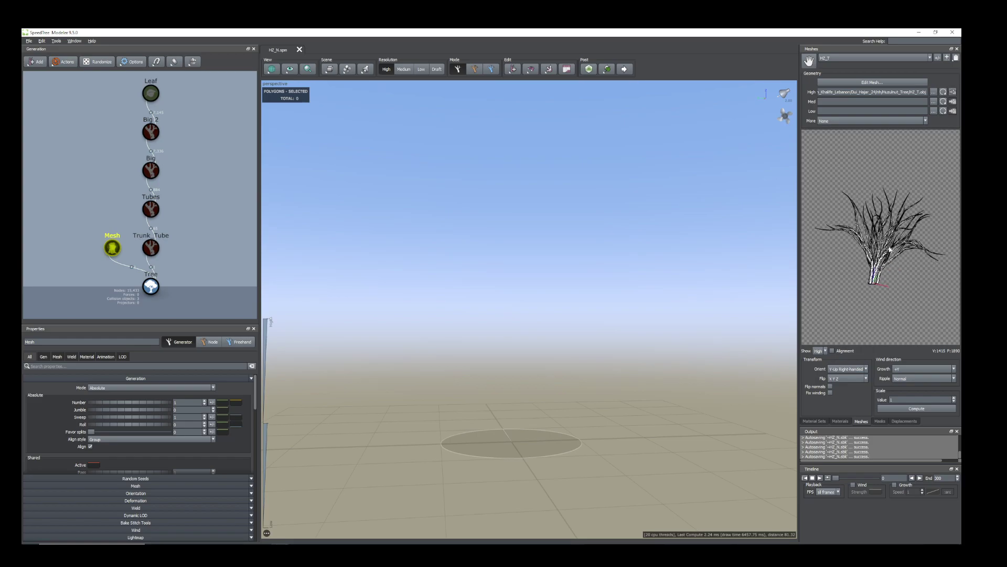
# - Display the WhiteBirchLeaf_1 material and open its color texture in Photoshop
pyautogui.click(841, 420)
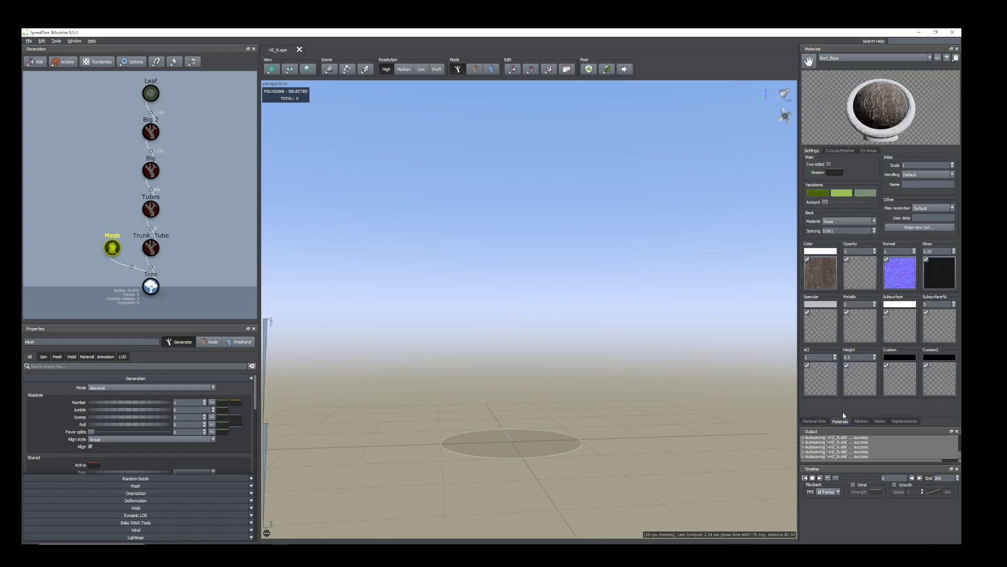
pyautogui.click(929, 59)
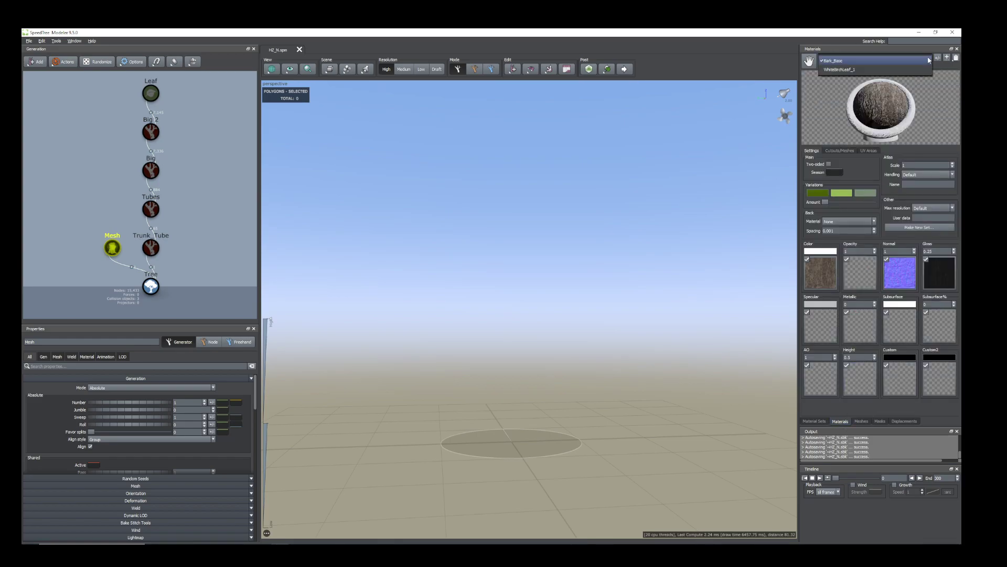
pyautogui.click(878, 70)
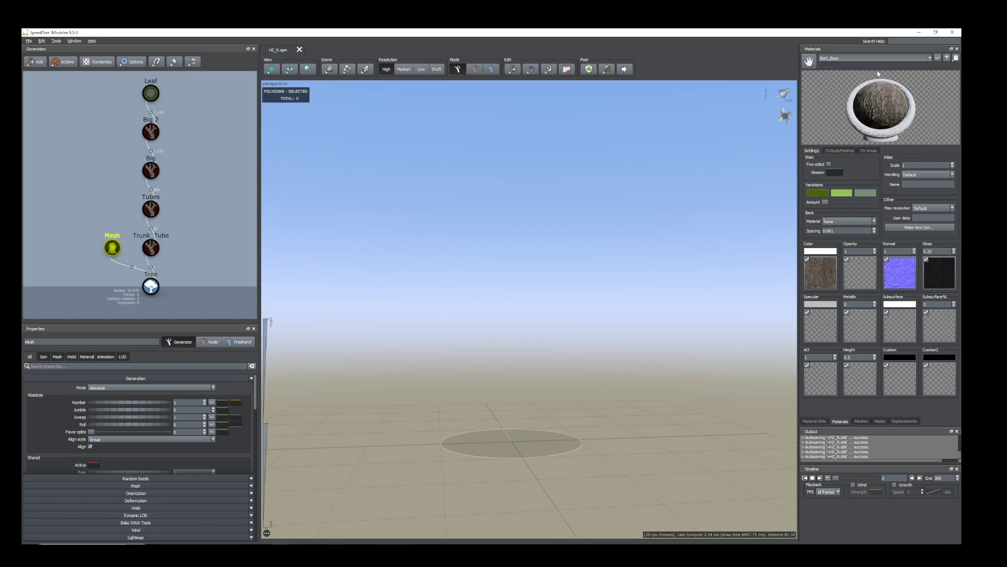
pyautogui.doubleClick(829, 267)
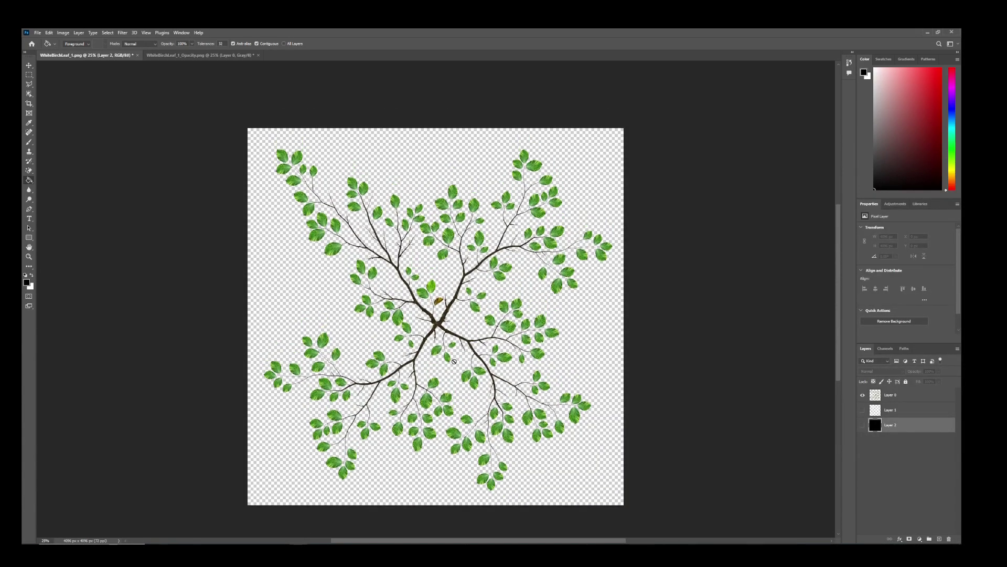
# - Hide Layer 0 and show Layers 1 and 2 to view the leaf opacity mask, and return to SpeedTree
pyautogui.keyDown('alt'); pyautogui.scroll(2, 481, 380); pyautogui.keyUp('alt')
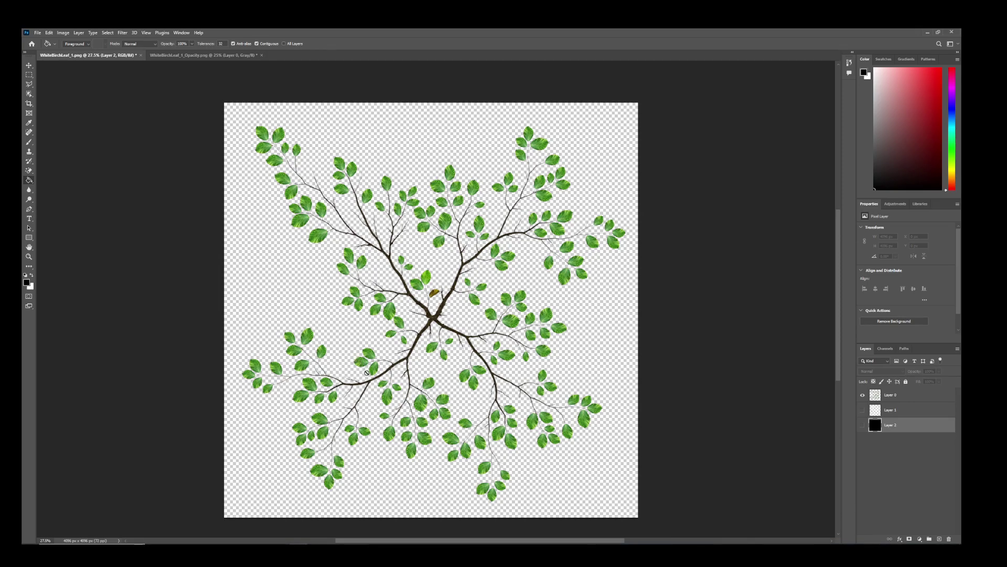
pyautogui.click(863, 396)
pyautogui.click(863, 413)
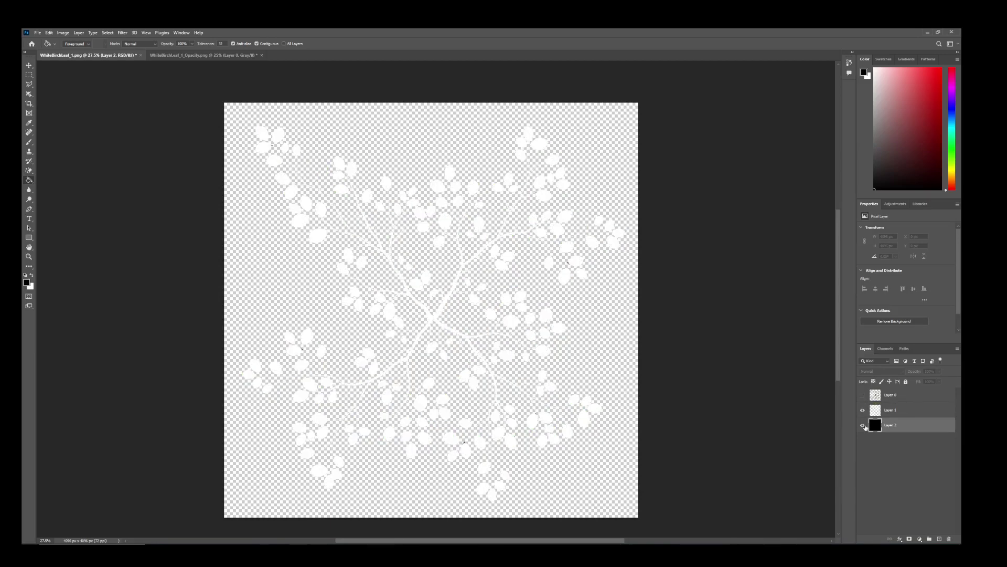
pyautogui.click(864, 426)
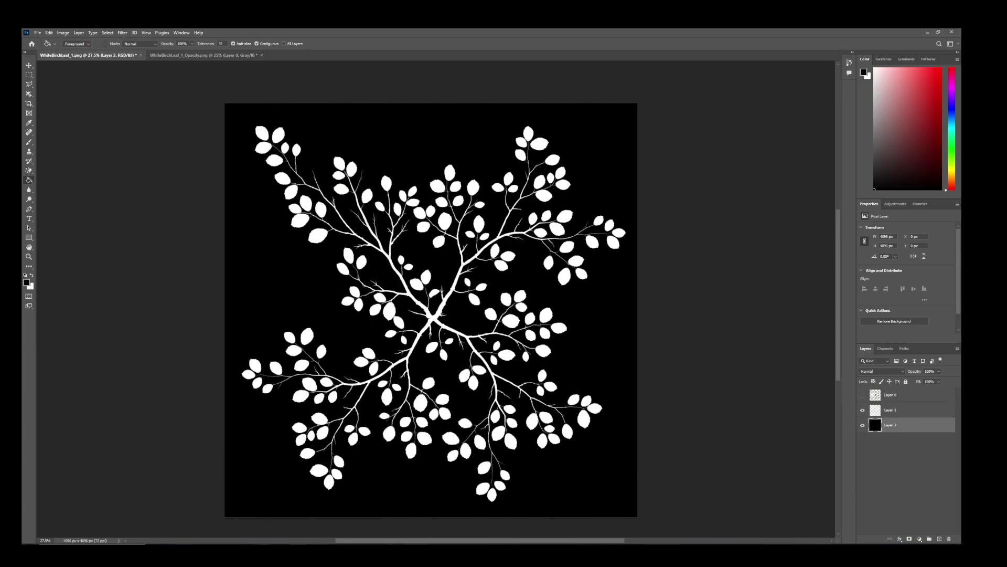
pyautogui.moveTo(281, 542)
pyautogui.click(317, 529)
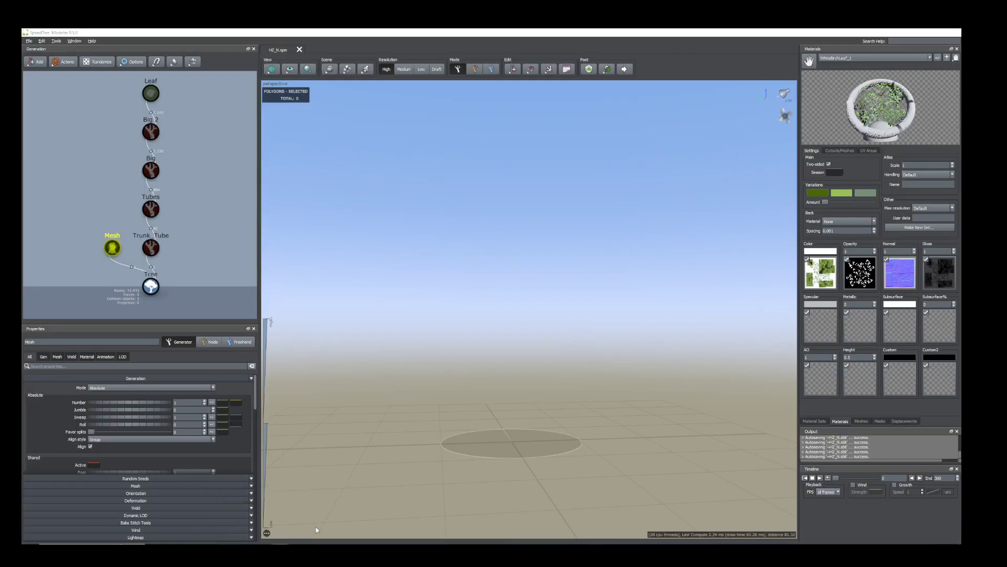
# - Add a photogrammetry Mesh generator to the Tree node
pyautogui.click(562, 383)
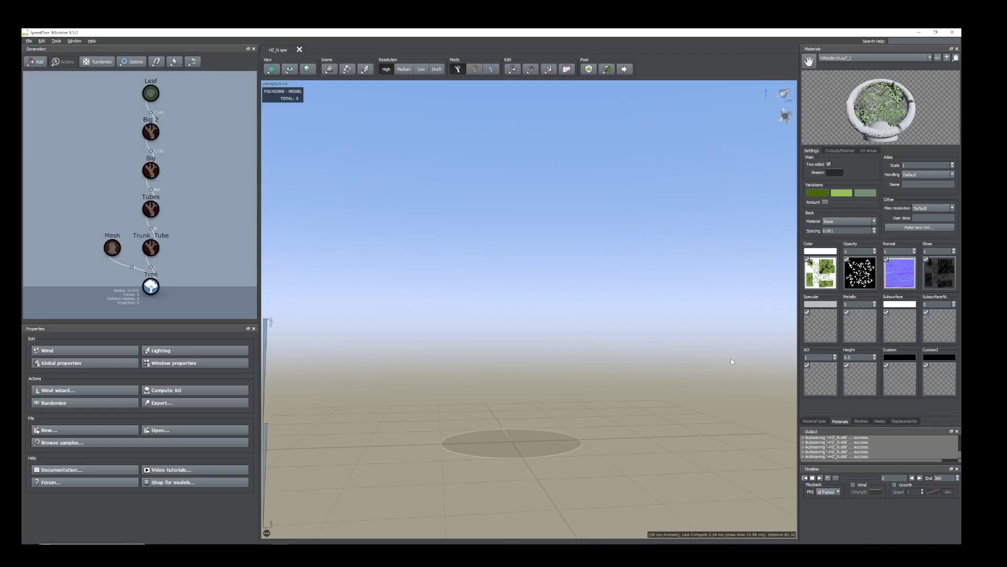
pyautogui.click(150, 285)
pyautogui.moveTo(212, 289); pyautogui.dragTo(205, 208, button='middle')
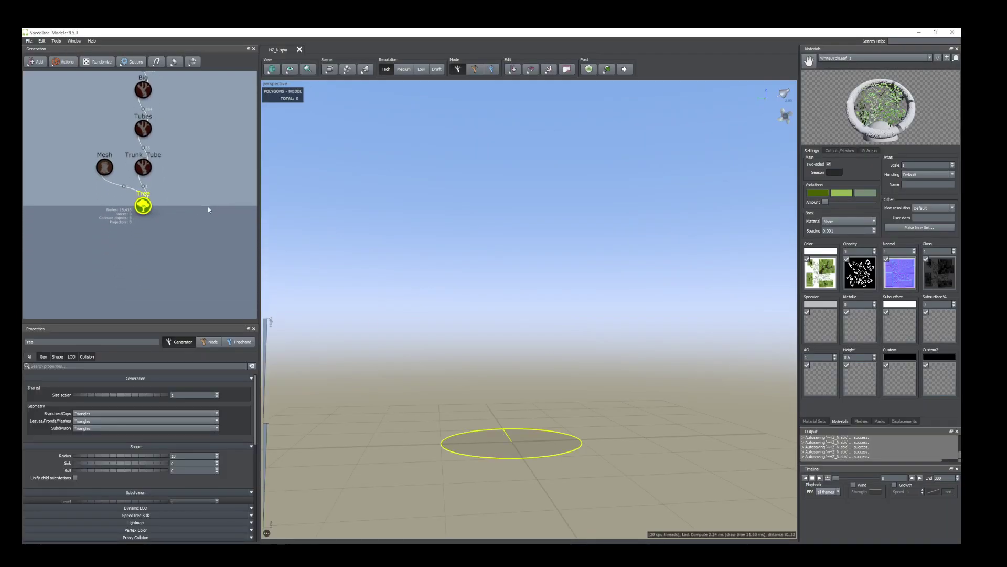
pyautogui.rightClick(150, 206)
pyautogui.moveTo(173, 211)
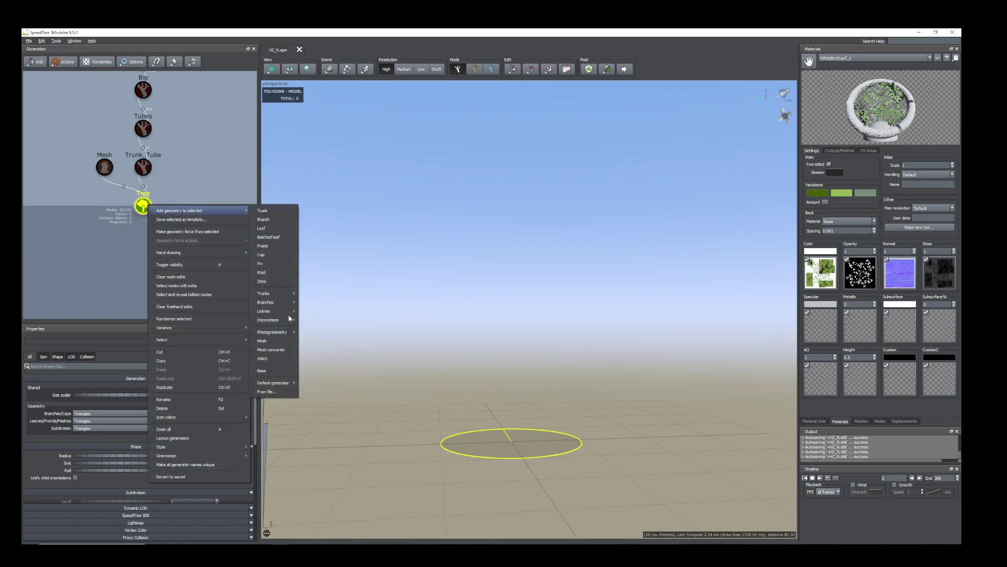
pyautogui.moveTo(276, 331)
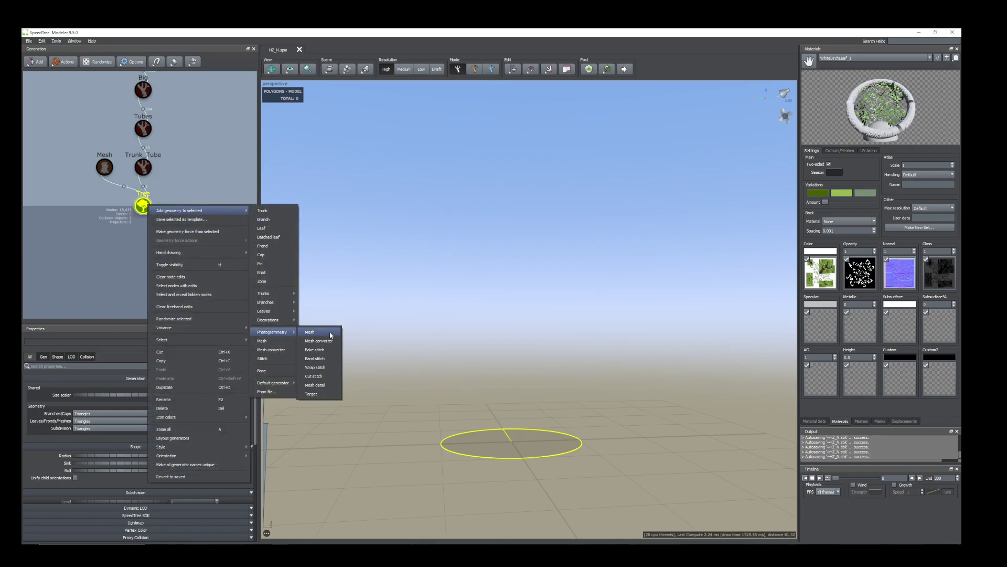
pyautogui.click(329, 332)
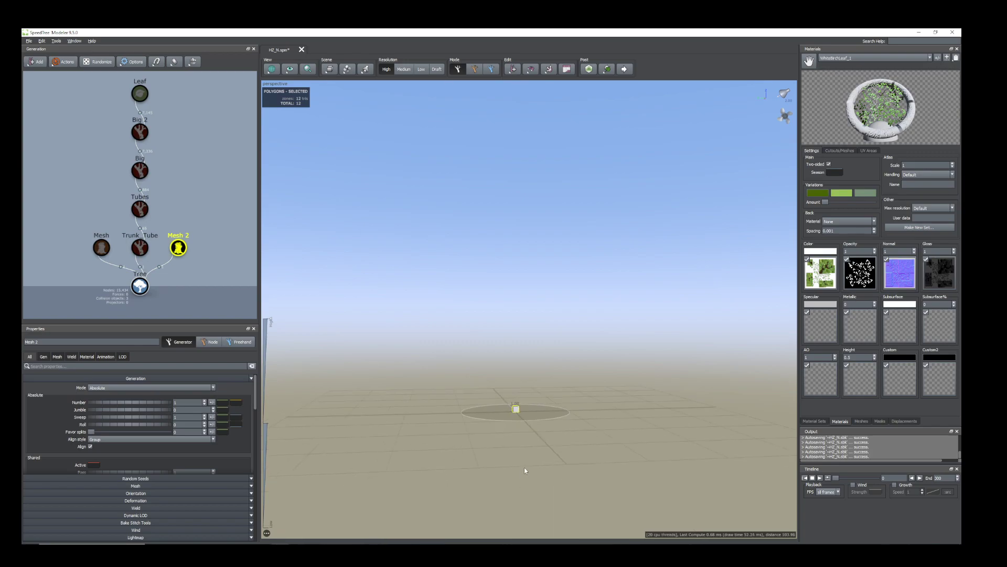
# - Assign the HZ_T mesh to the WhiteBirchLeaf_1 material's cutouts/meshes
pyautogui.scroll(5, 524, 466)
pyautogui.moveTo(524, 467); pyautogui.dragTo(549, 382, button='middle')
pyautogui.moveTo(557, 401); pyautogui.dragTo(606, 406)
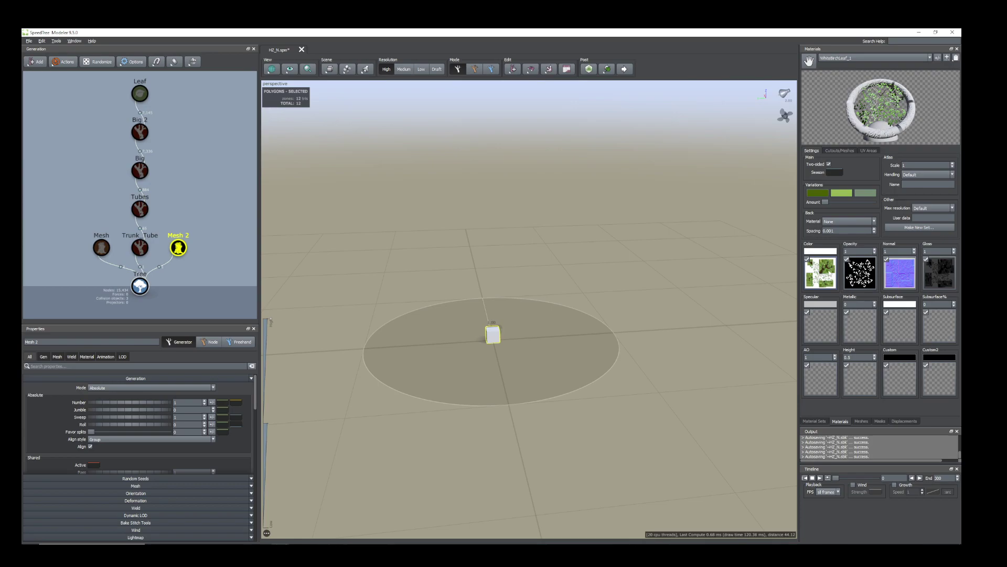
pyautogui.click(839, 151)
pyautogui.click(918, 171)
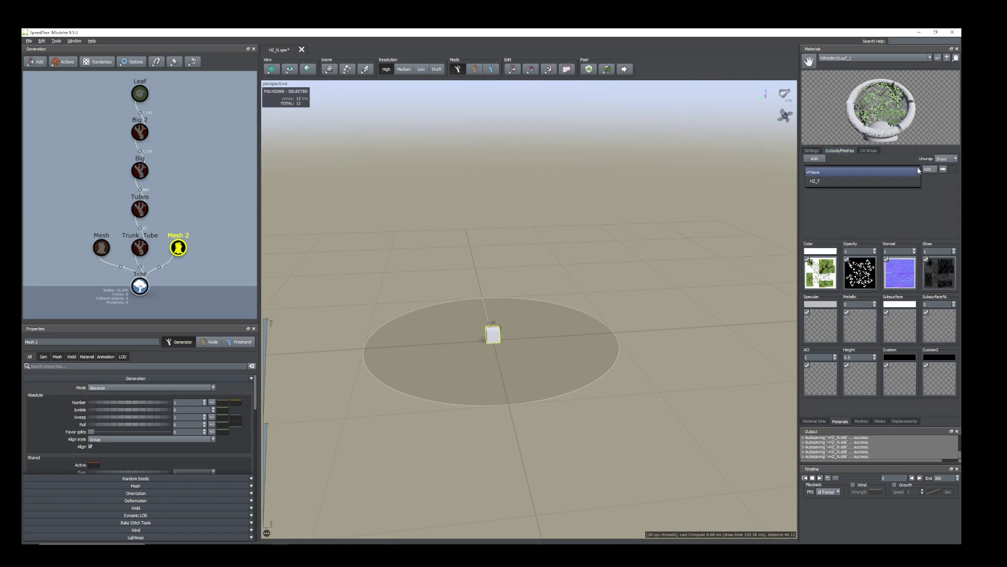
pyautogui.click(847, 181)
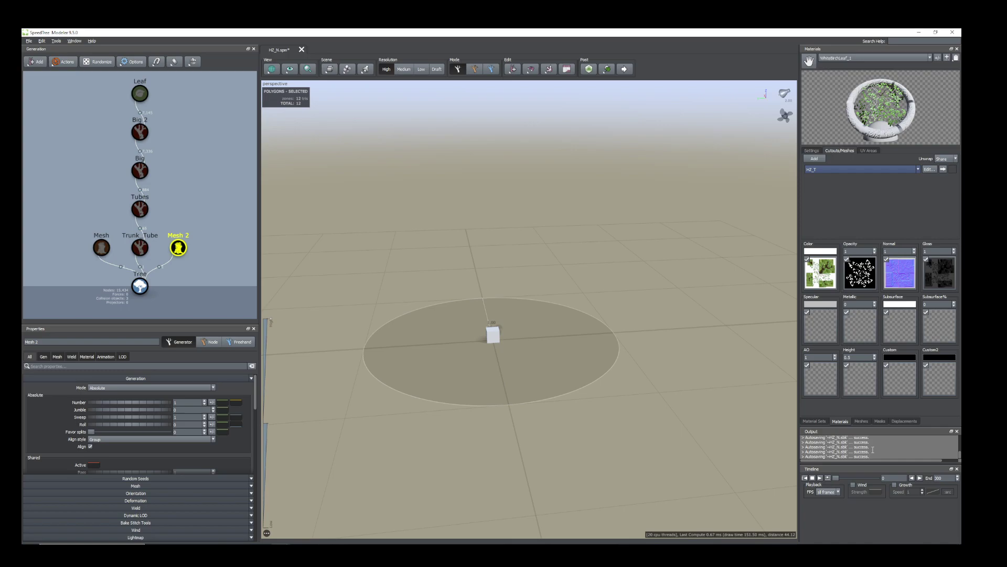
# - Review the HZ_T mesh asset, recheck its assignment in the leaf material, and select the Mesh 2 generator
pyautogui.click(862, 421)
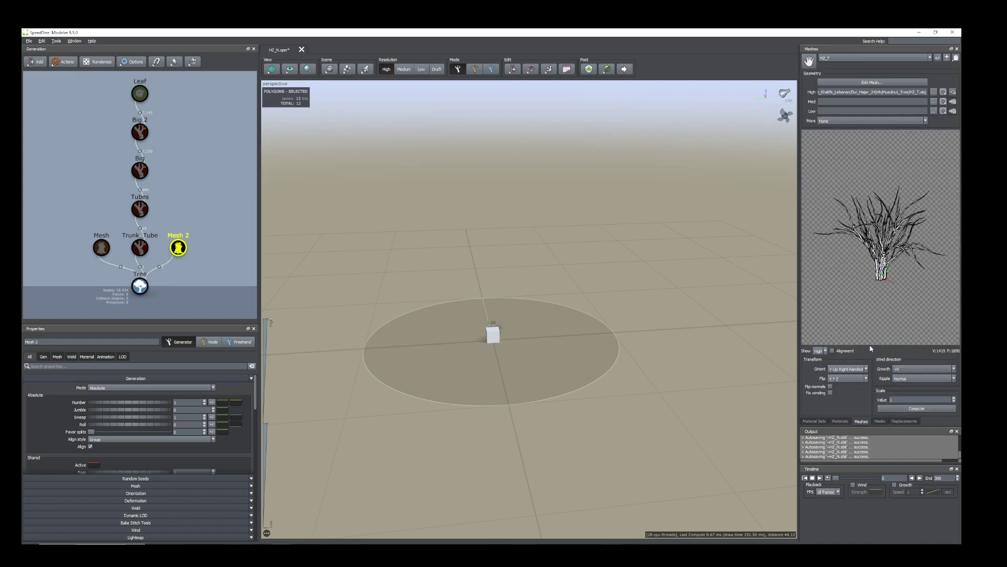
pyautogui.click(840, 421)
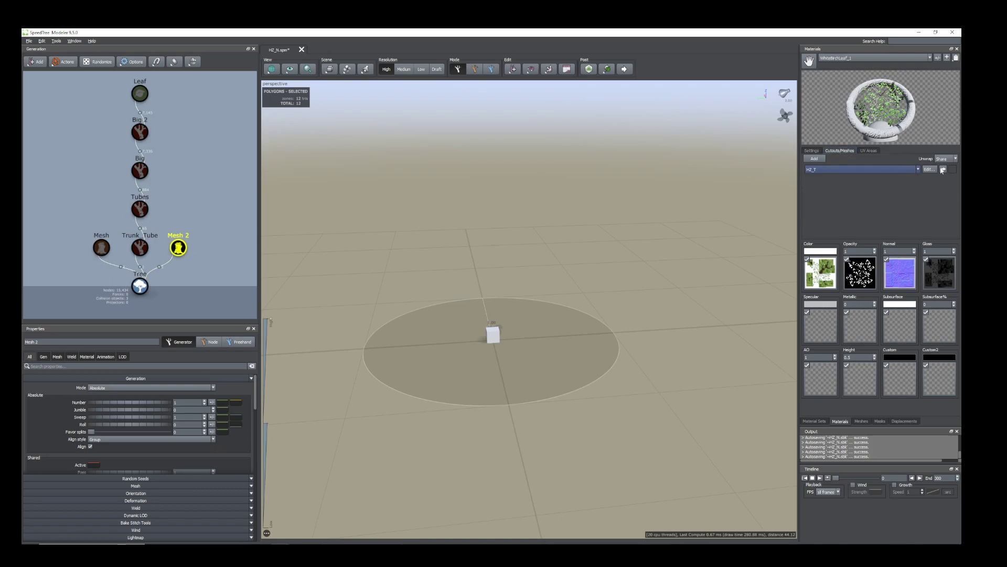
pyautogui.click(918, 169)
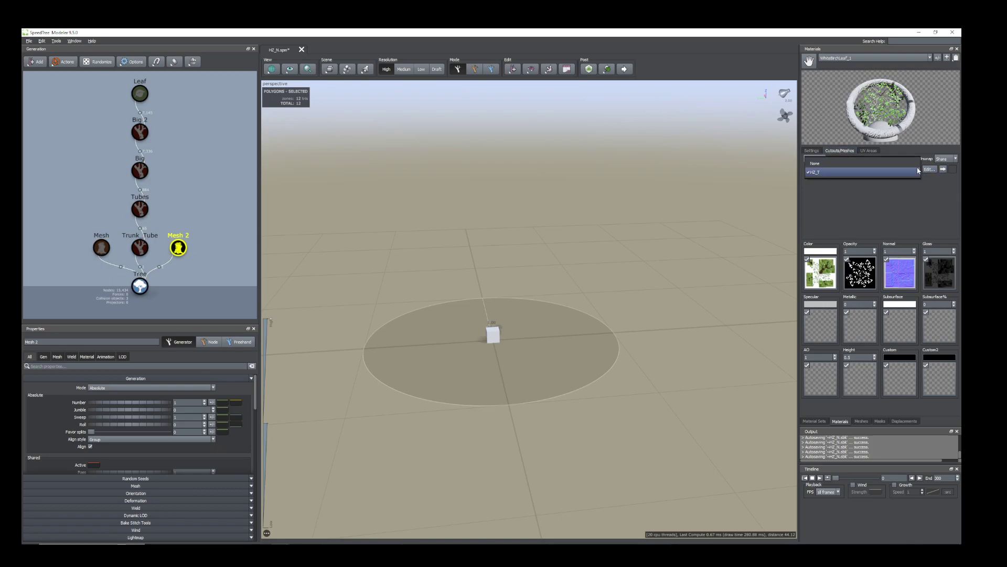
pyautogui.click(846, 177)
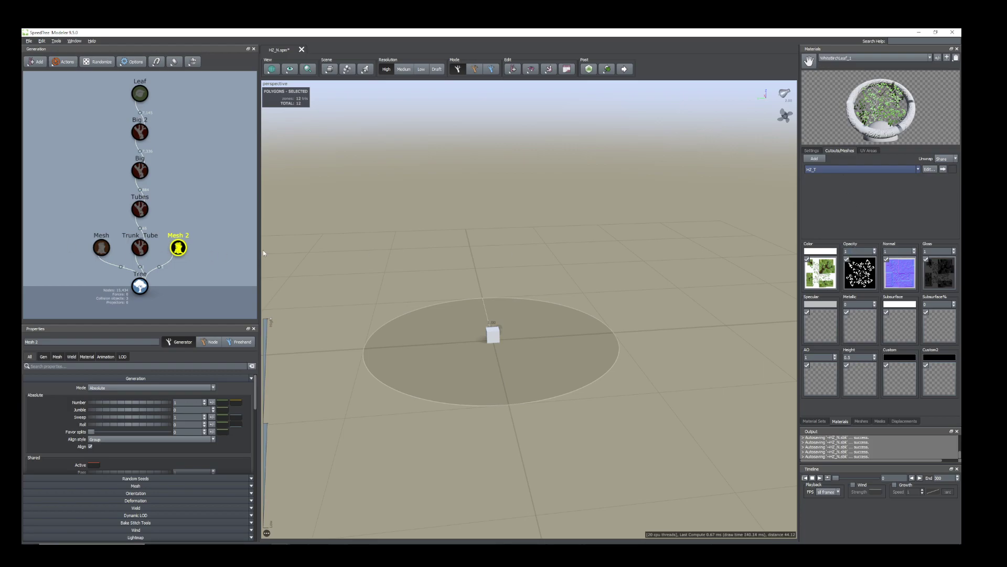
pyautogui.click(178, 247)
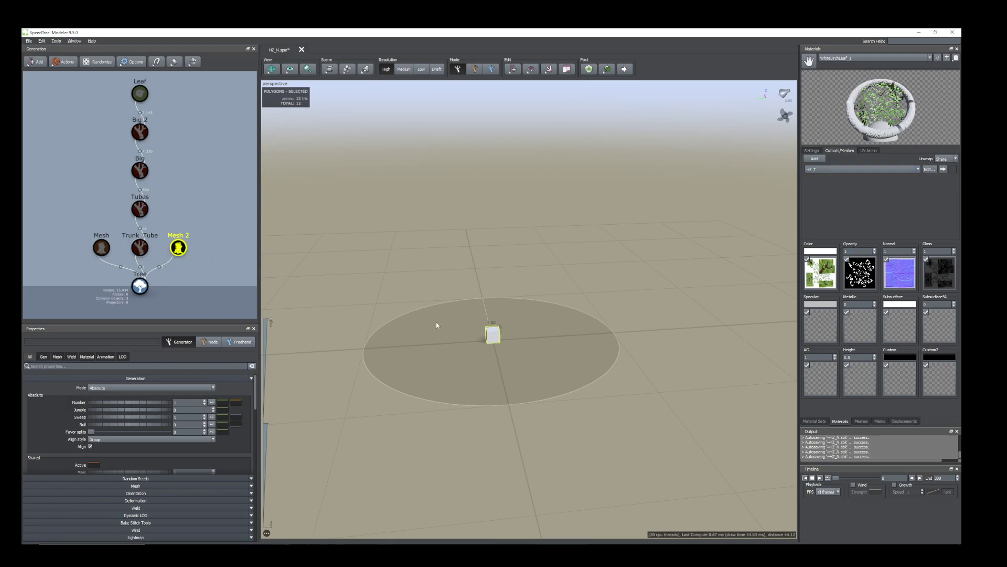
# - Assign the Bark_Base material to the Mesh 2 generator
pyautogui.scroll(2, 469, 349)
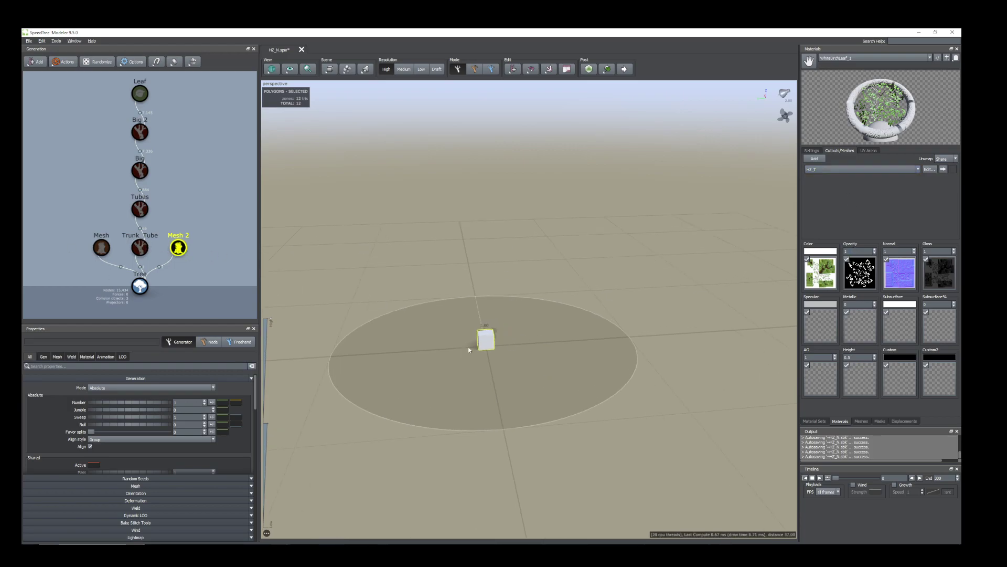
pyautogui.click(85, 358)
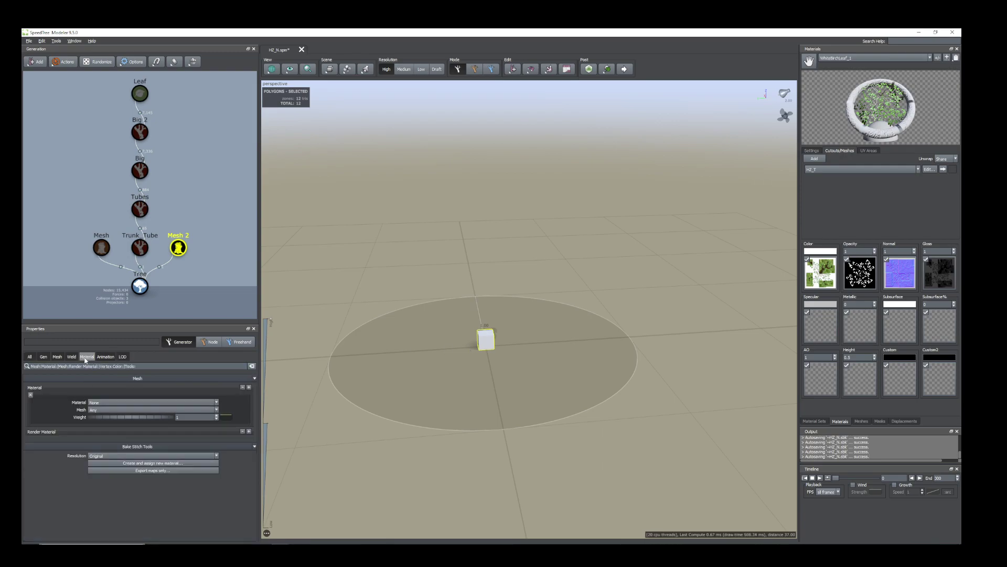
pyautogui.click(217, 402)
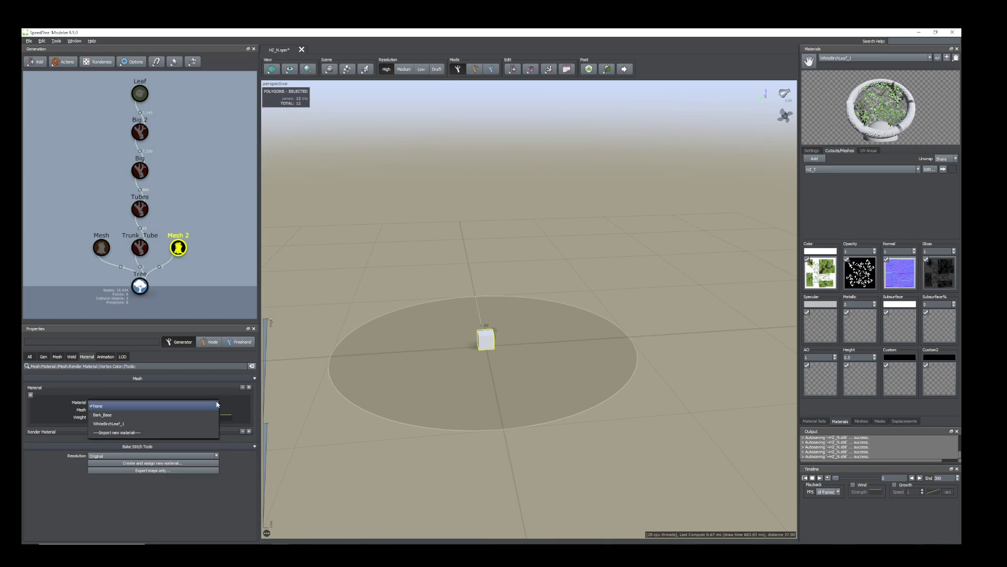
pyautogui.click(150, 424)
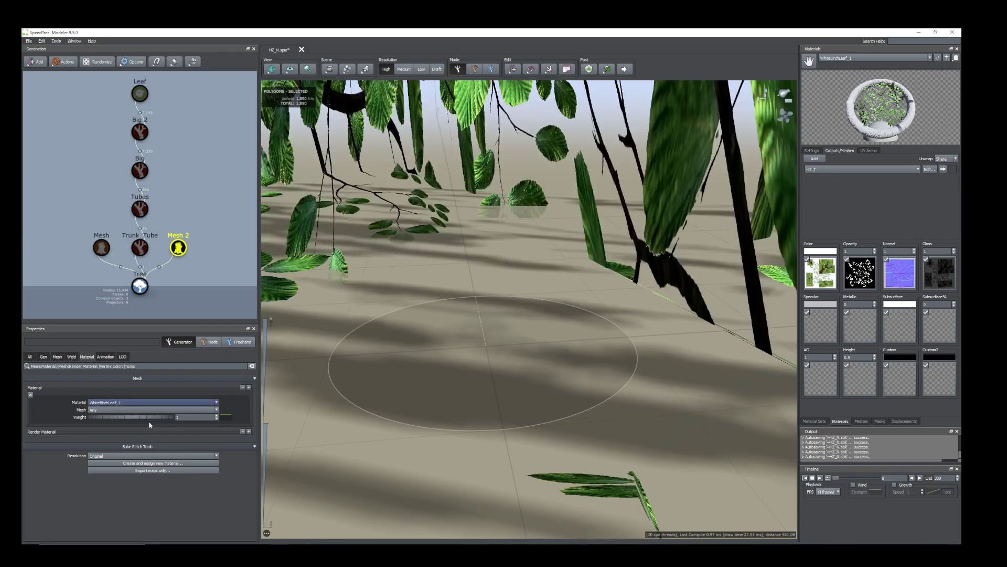
pyautogui.click(217, 403)
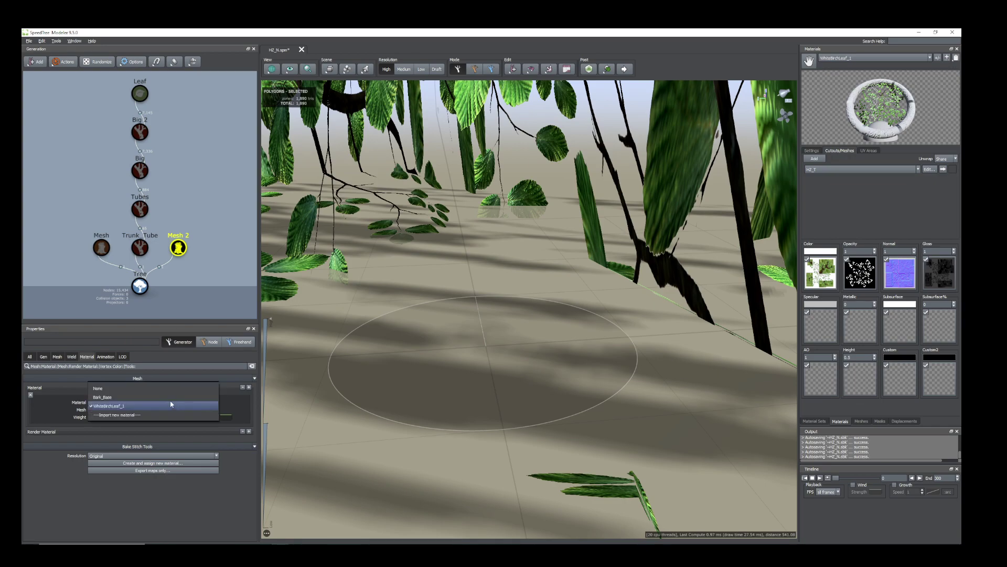
pyautogui.click(150, 416)
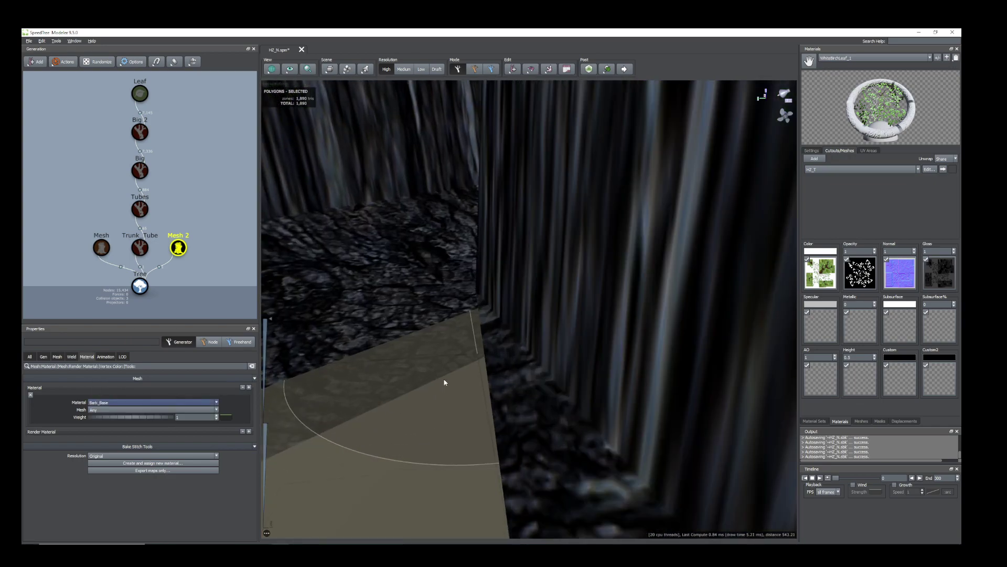
# - Inspect the bark-textured mesh from the trunk base up to the branches
pyautogui.scroll(-10, 443, 381)
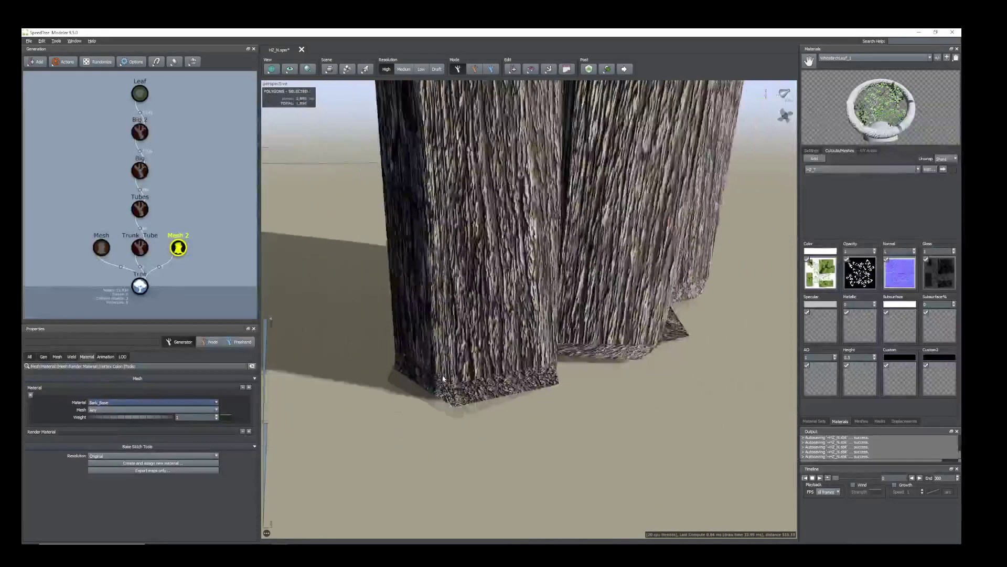
pyautogui.scroll(-5, 443, 368)
pyautogui.moveTo(511, 309); pyautogui.dragTo(516, 382, button='middle')
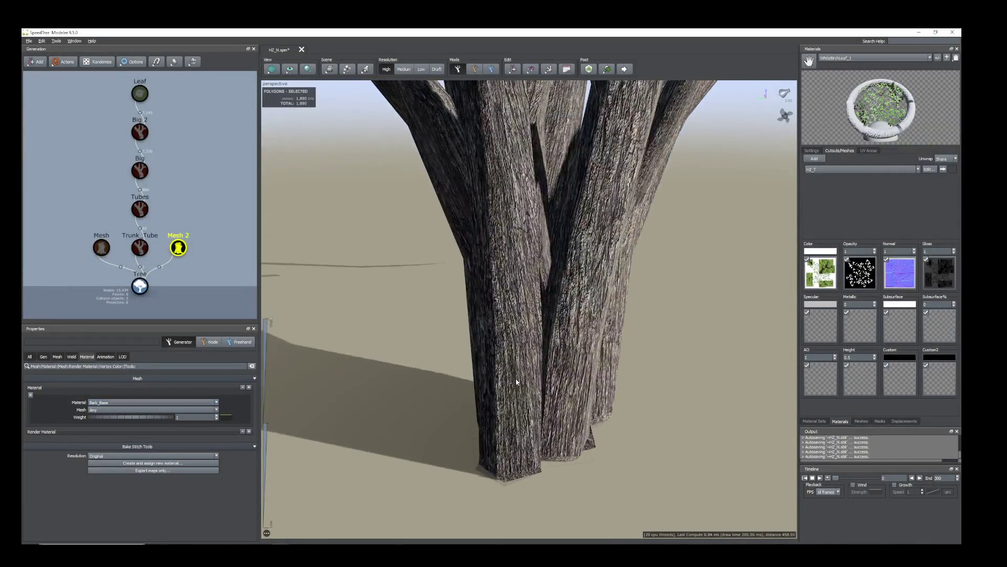
pyautogui.scroll(-5, 517, 380)
pyautogui.moveTo(516, 379); pyautogui.dragTo(524, 265)
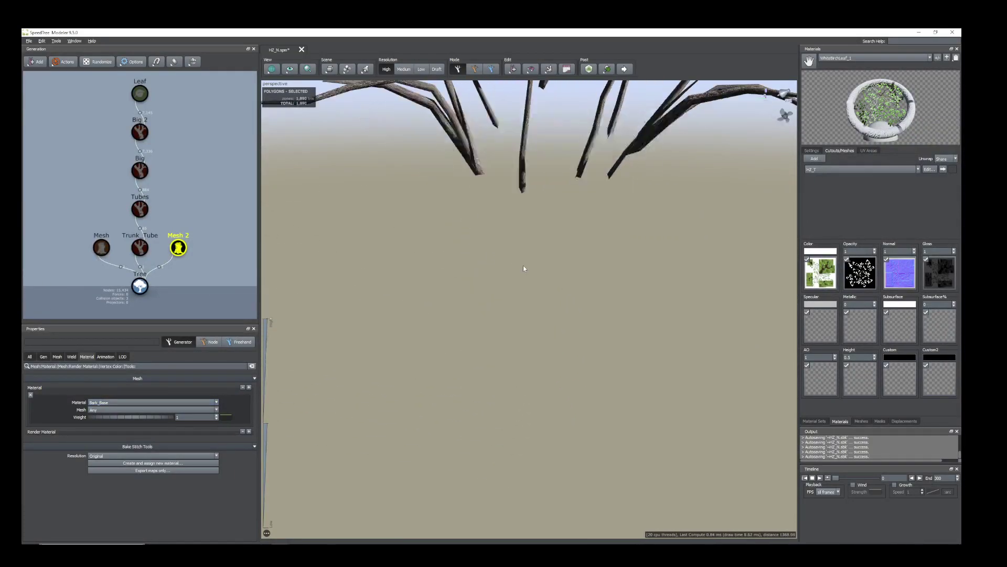
pyautogui.scroll(-2, 524, 266)
pyautogui.scroll(7, 532, 262)
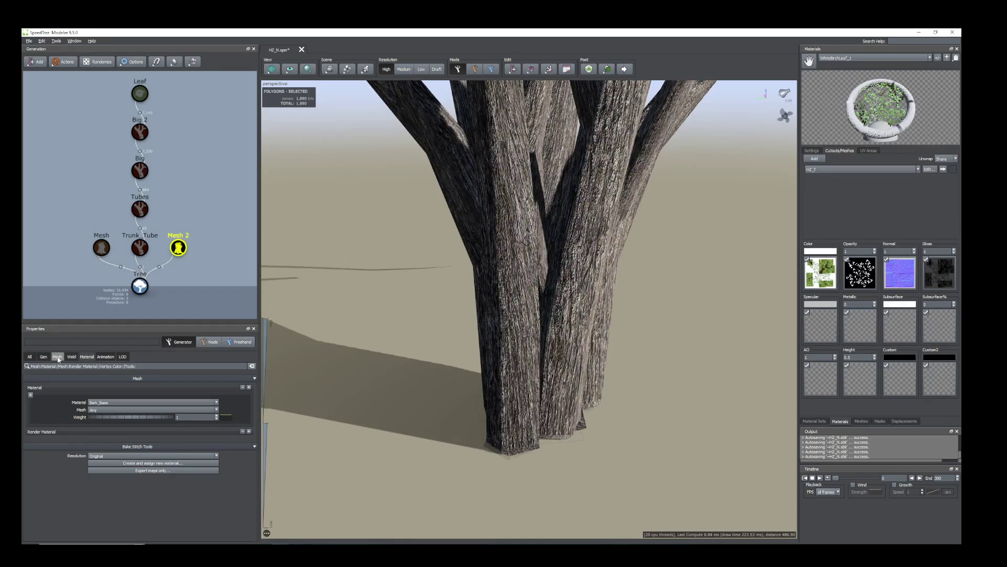
# - Set the Mesh 2 generator's scale to 0.1 and view the whole tree
pyautogui.click(58, 357)
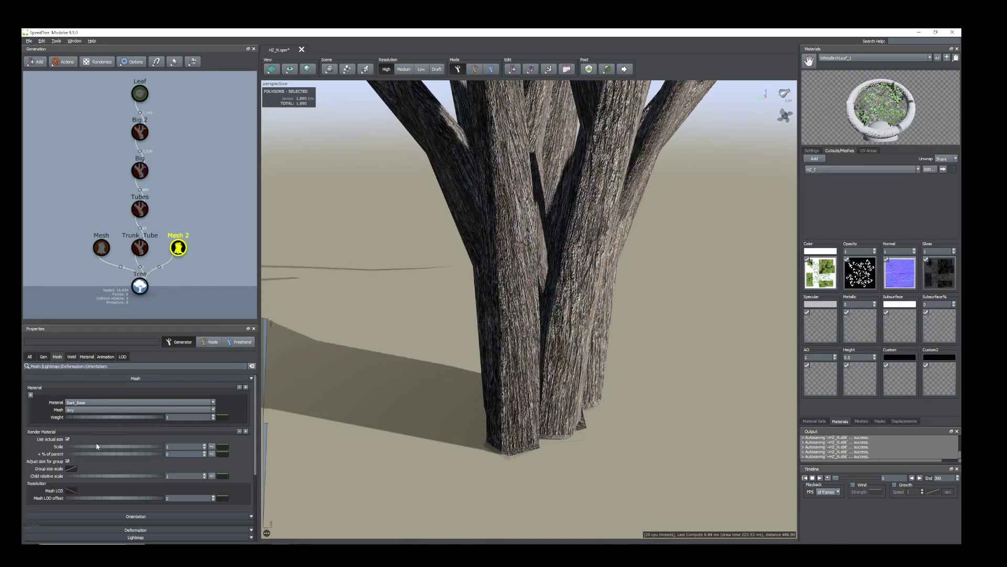
pyautogui.click(169, 447)
pyautogui.doubleClick(170, 447)
pyautogui.write('0.1')
pyautogui.press('Return')
pyautogui.scroll(5, 538, 418)
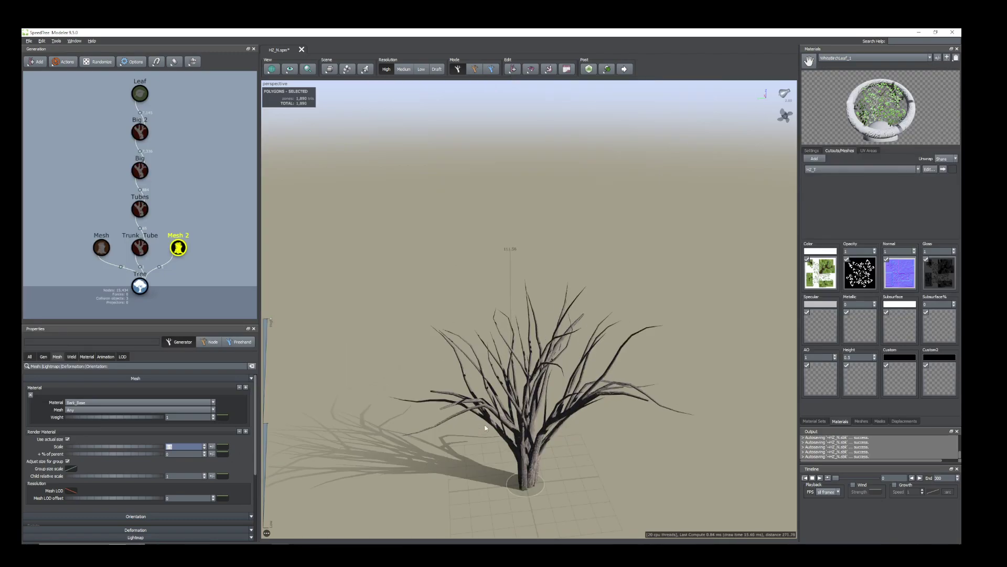
pyautogui.scroll(-5, 538, 418)
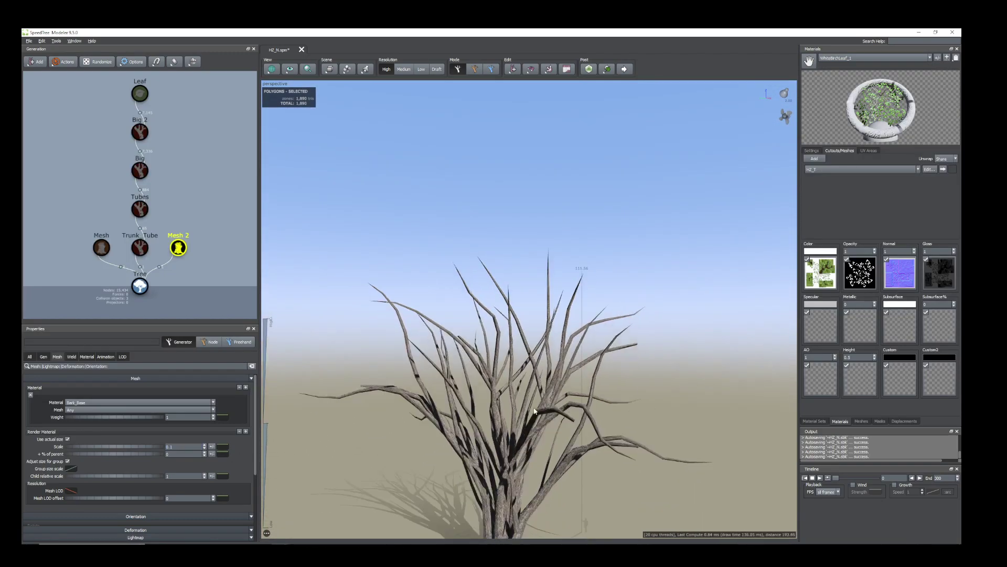
pyautogui.scroll(3, 552, 399)
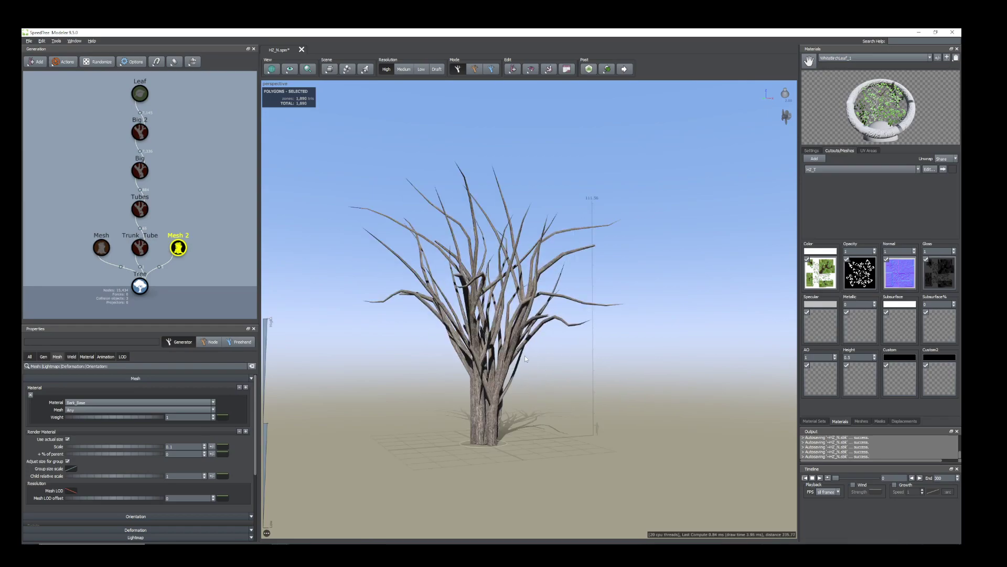
pyautogui.moveTo(525, 359); pyautogui.dragTo(515, 357)
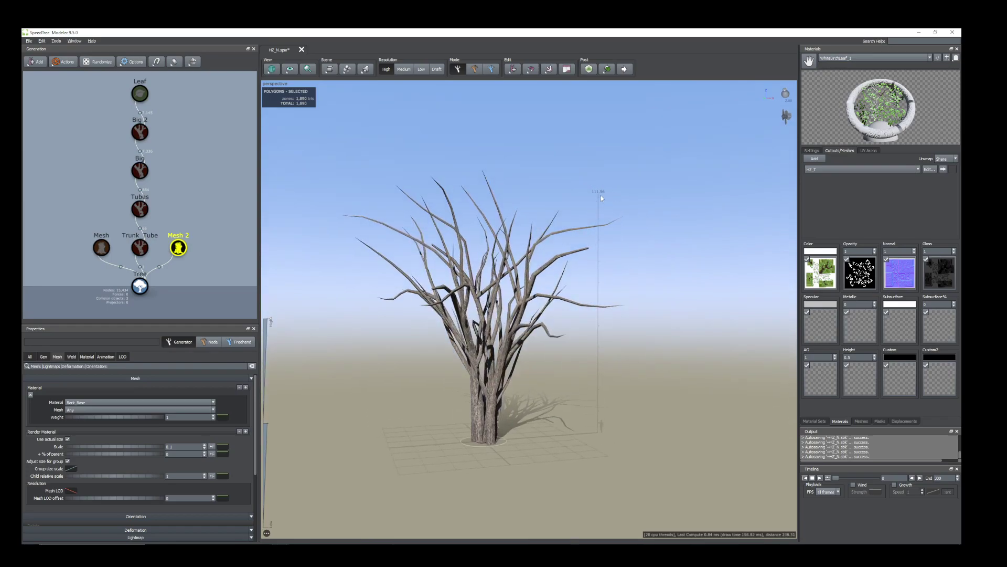
# - Reduce the Mesh 2 generator's scale to 0.07 and finally to 0.05
pyautogui.click(171, 446)
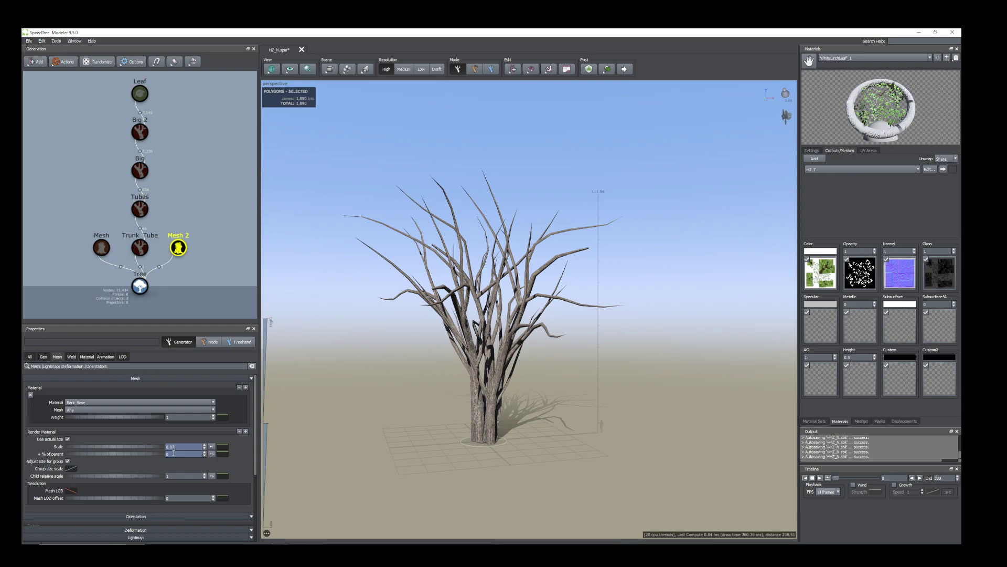
pyautogui.write('0.07')
pyautogui.press('Return')
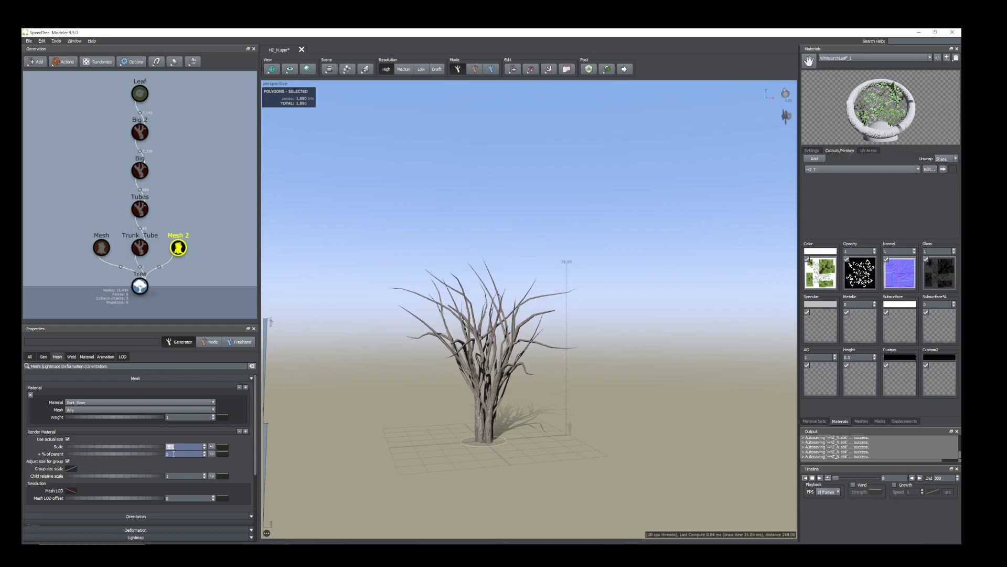
pyautogui.click(174, 448)
pyautogui.press('Return')
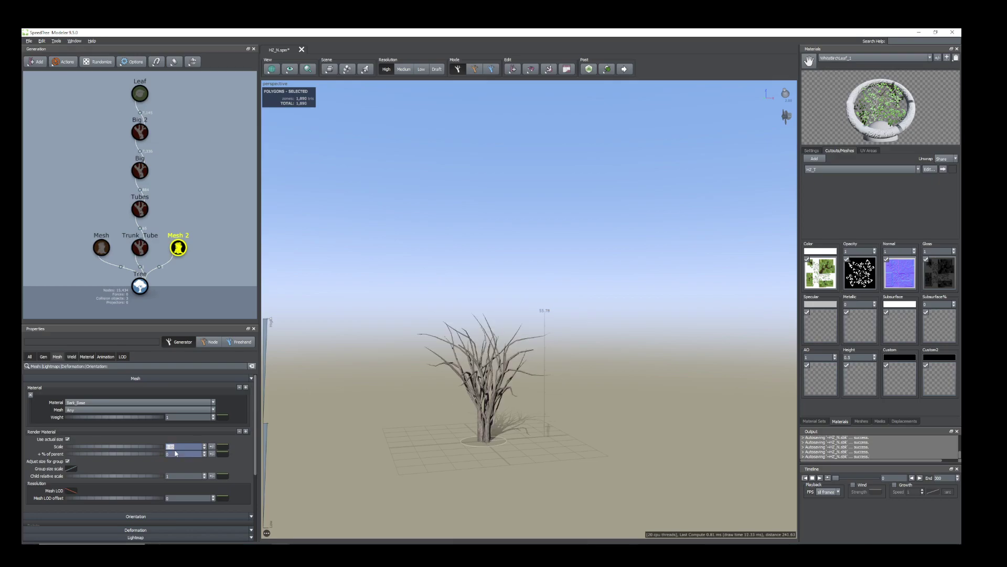
# - Inspect the scaled tree mesh from several angles and select it in the viewport
pyautogui.scroll(4, 544, 429)
pyautogui.moveTo(515, 387); pyautogui.dragTo(580, 375, button='middle')
pyautogui.moveTo(579, 375); pyautogui.dragTo(577, 363)
pyautogui.moveTo(577, 363); pyautogui.dragTo(530, 386, button='middle')
pyautogui.moveTo(530, 386); pyautogui.dragTo(505, 360)
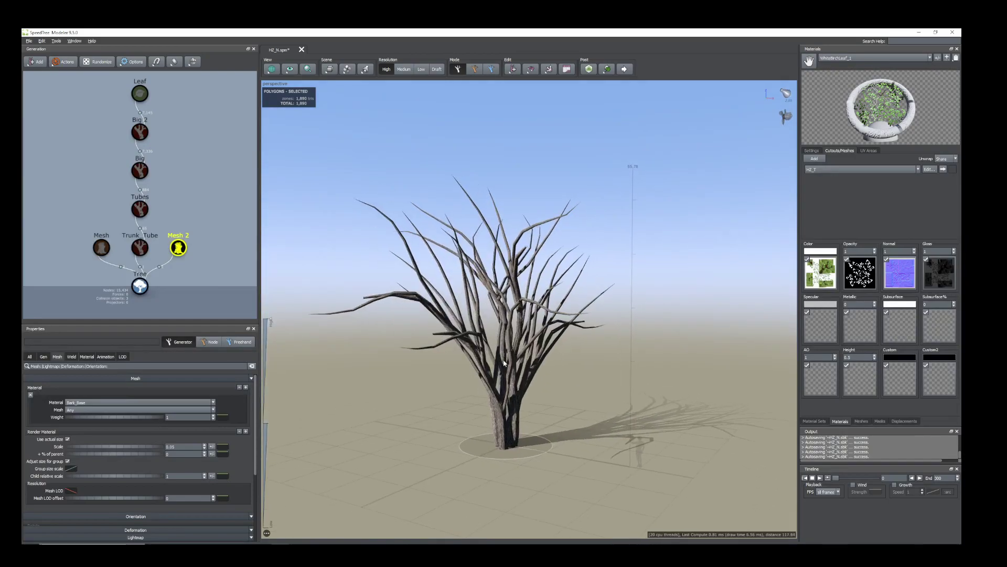
pyautogui.click(510, 368)
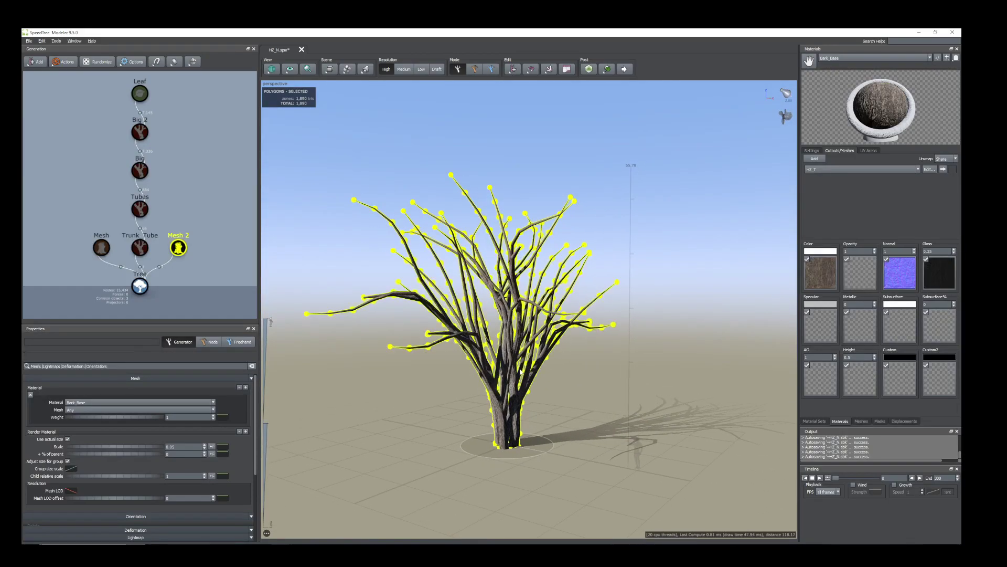
pyautogui.moveTo(510, 367); pyautogui.dragTo(537, 346)
pyautogui.scroll(-3, 493, 295)
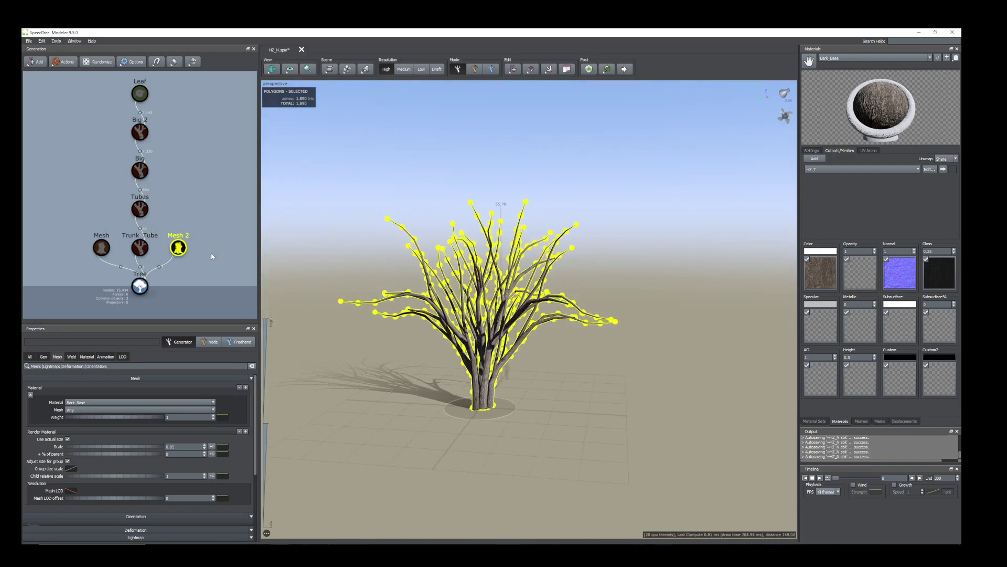
# - Add a Tube trunk generator to the Tree node and view its tube inside the mesh
pyautogui.click(120, 281)
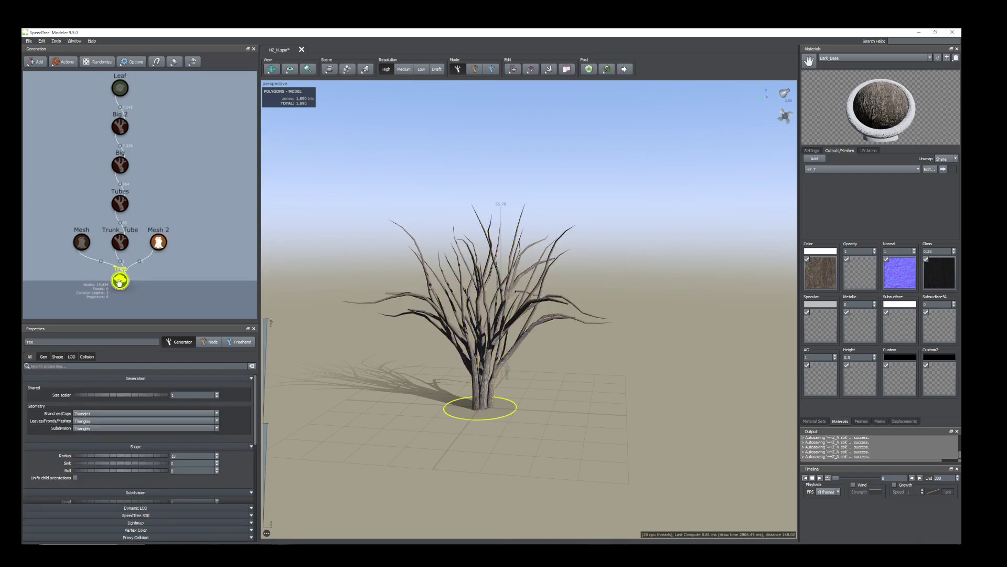
pyautogui.rightClick(119, 281)
pyautogui.moveTo(164, 287)
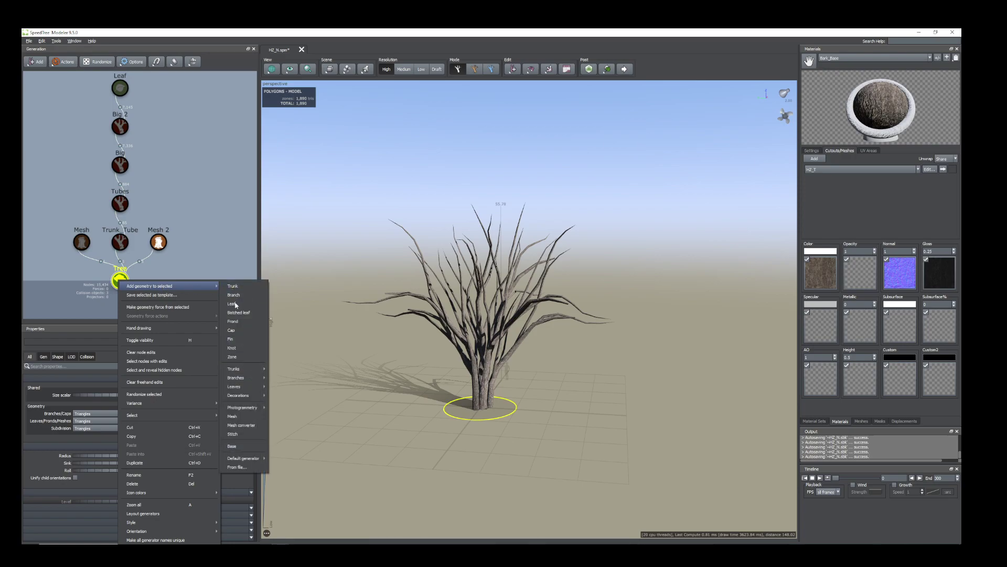
pyautogui.moveTo(251, 374)
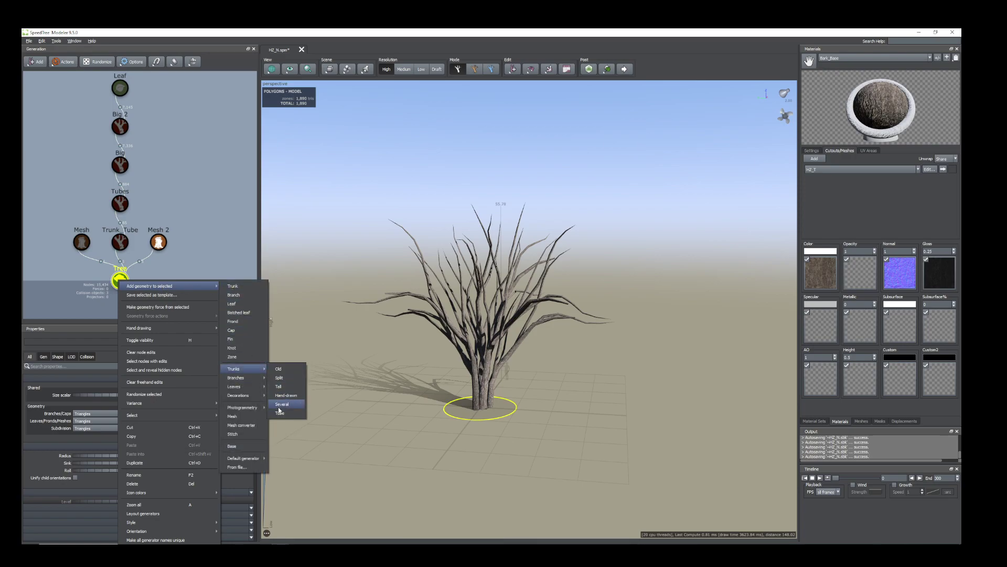
pyautogui.click(280, 413)
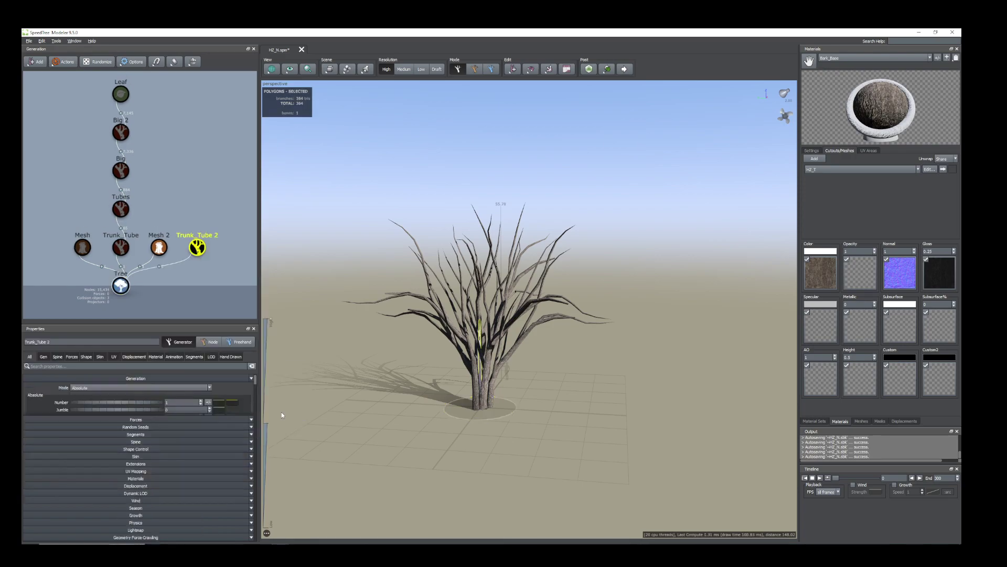
pyautogui.moveTo(557, 409); pyautogui.dragTo(493, 336)
pyautogui.scroll(4, 473, 336)
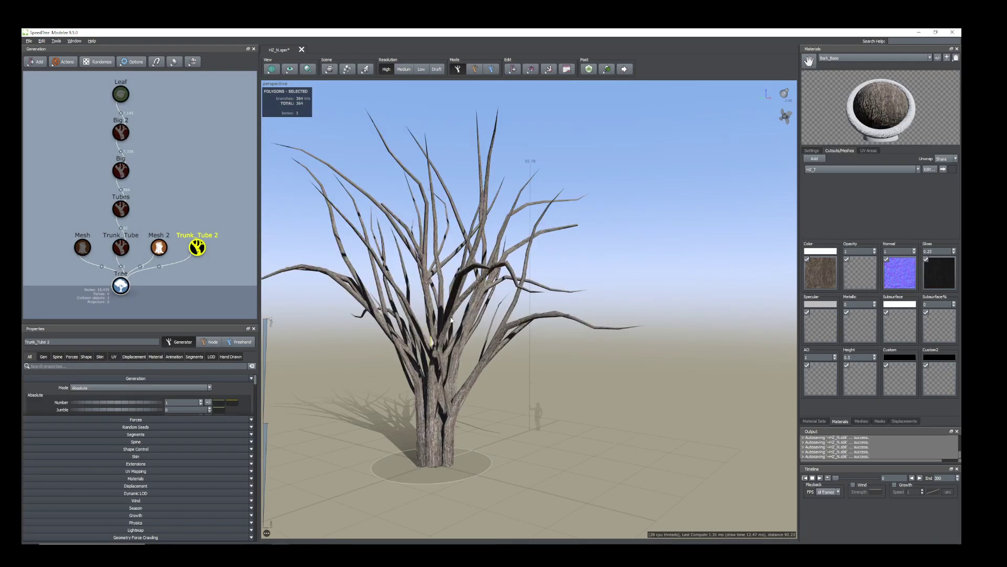
pyautogui.moveTo(419, 320); pyautogui.dragTo(435, 357)
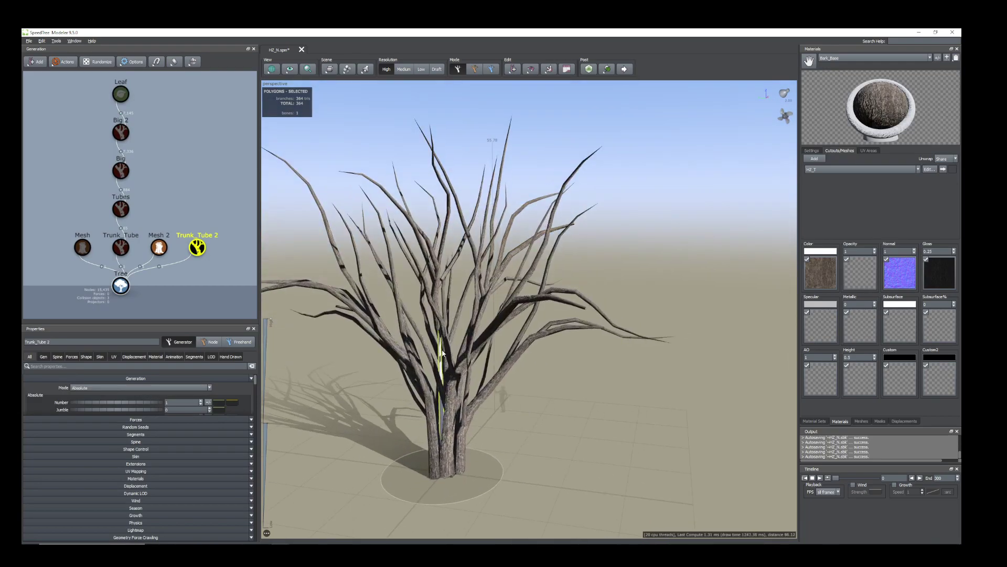
# - Increase the Trunk_Tube 2 generator's absolute spine length so the tube reaches about the top of the tree mesh
pyautogui.click(159, 248)
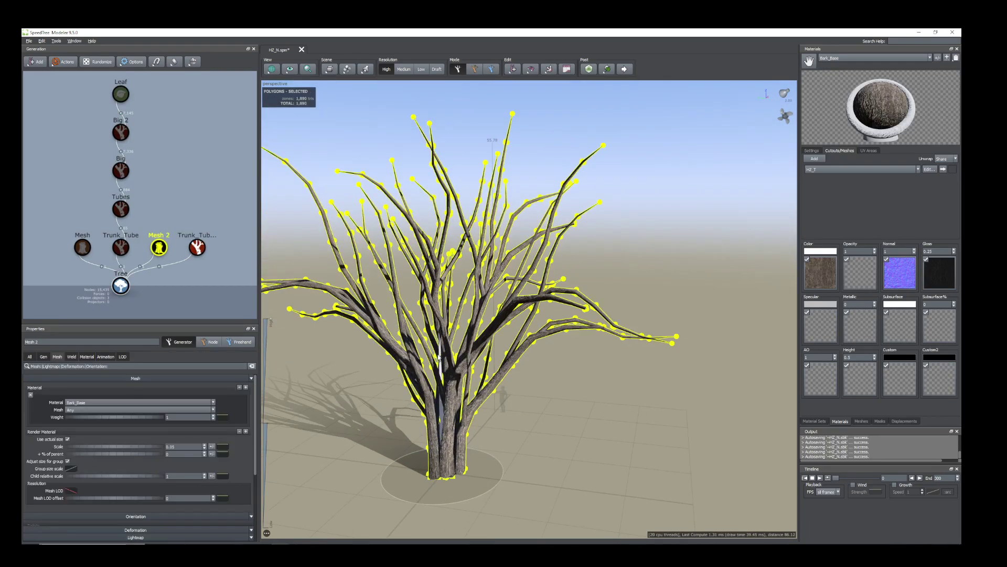
pyautogui.click(197, 247)
pyautogui.click(55, 358)
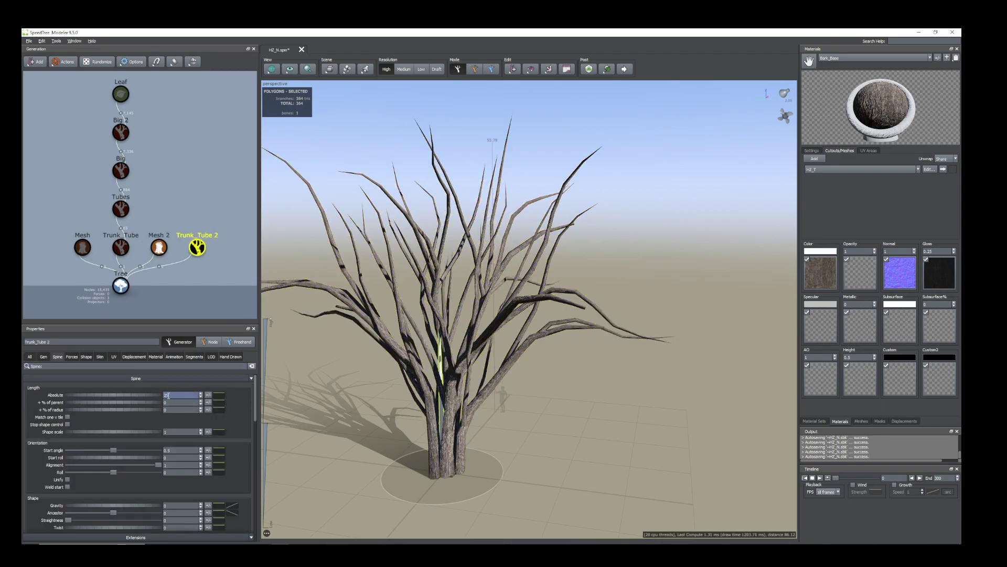
pyautogui.scroll(-3, 398, 394)
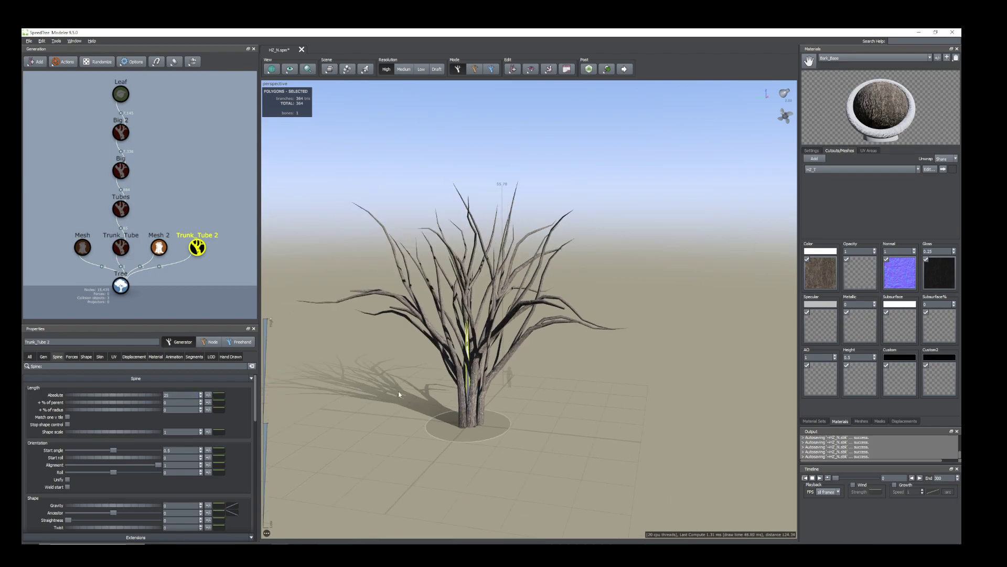
pyautogui.scroll(-2, 402, 391)
pyautogui.moveTo(408, 391); pyautogui.dragTo(421, 392)
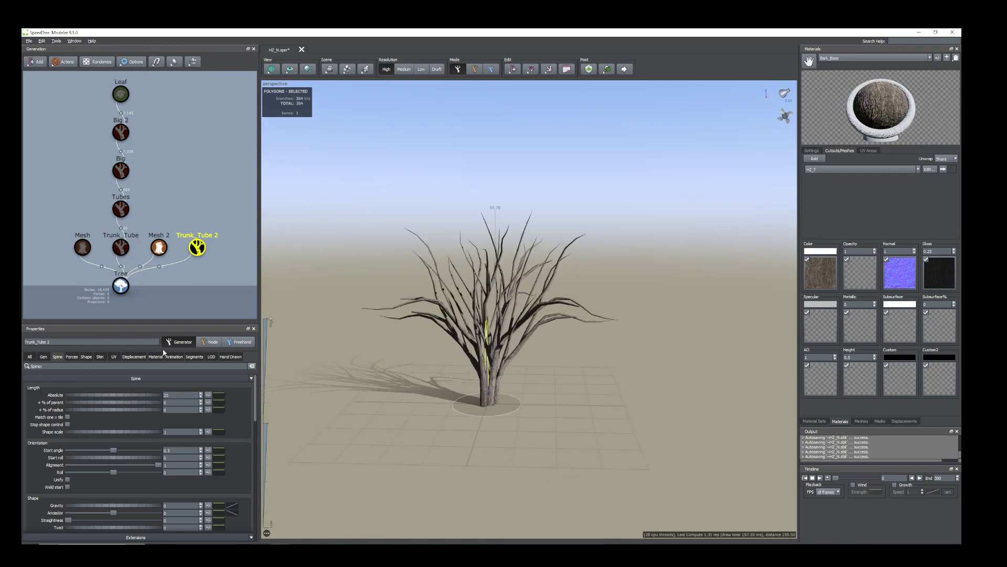
pyautogui.click(170, 394)
pyautogui.press('Return')
pyautogui.moveTo(662, 365); pyautogui.dragTo(345, 255)
pyautogui.scroll(3, 486, 310)
pyautogui.scroll(-2, 394, 268)
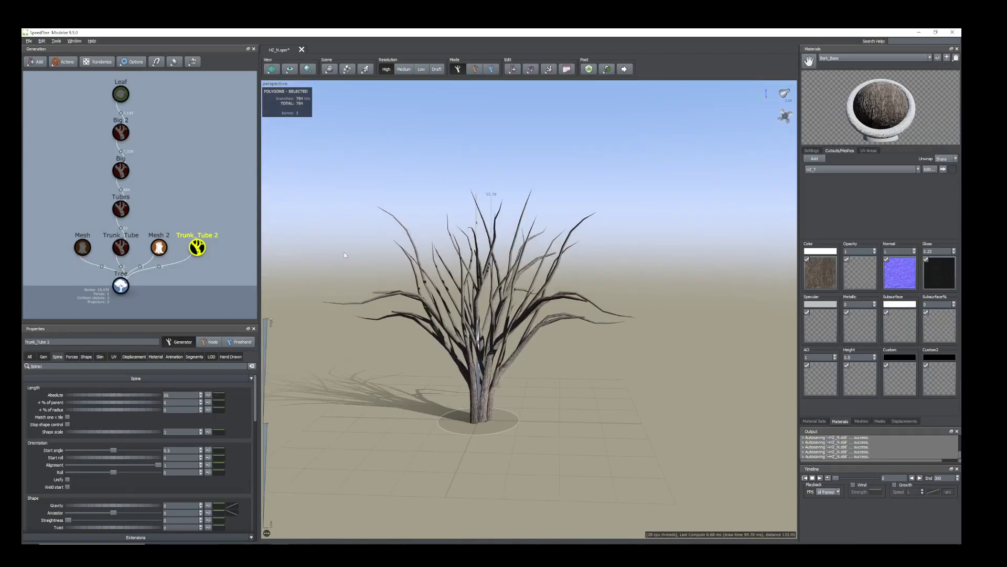
# - Add a Tubes branch generator to Trunk_Tube 2 and lower its spine start angle to about 0.36
pyautogui.rightClick(198, 249)
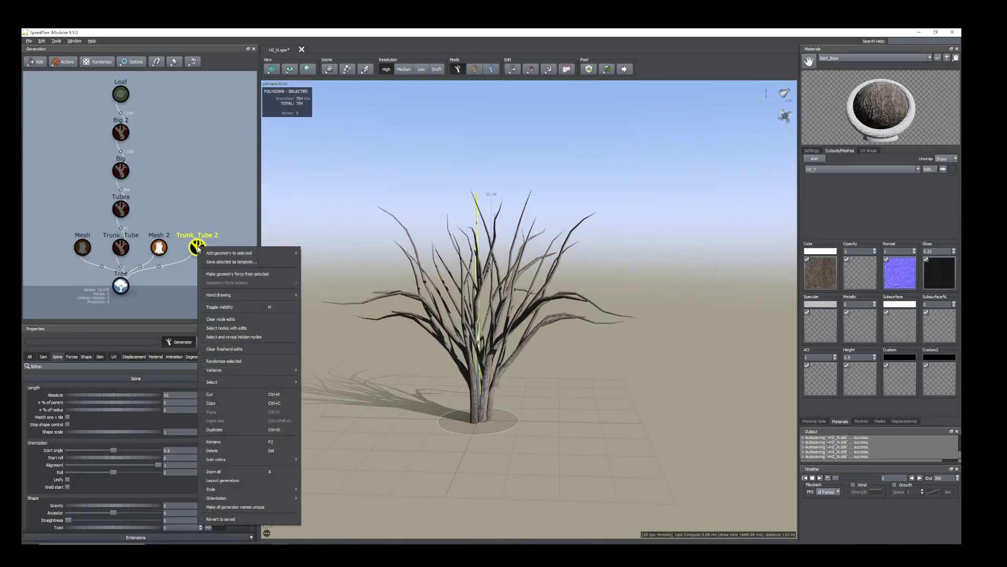
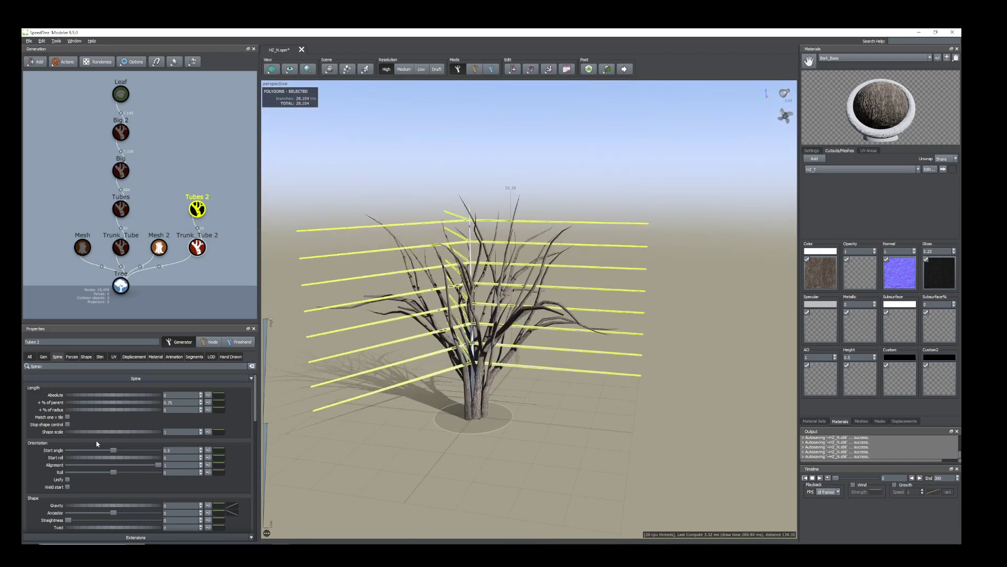
pyautogui.moveTo(114, 454); pyautogui.dragTo(101, 449)
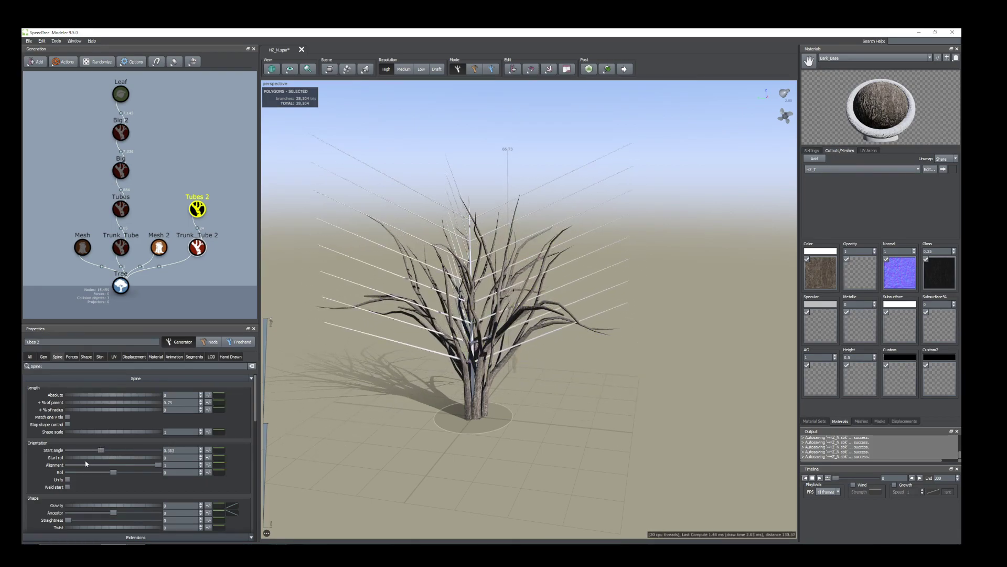
# - Lower the end of the Tubes 2 size scalar parent curve to about 0.67 so branches shorten toward the trunk tube's top
pyautogui.click(43, 356)
pyautogui.scroll(-3, 213, 478)
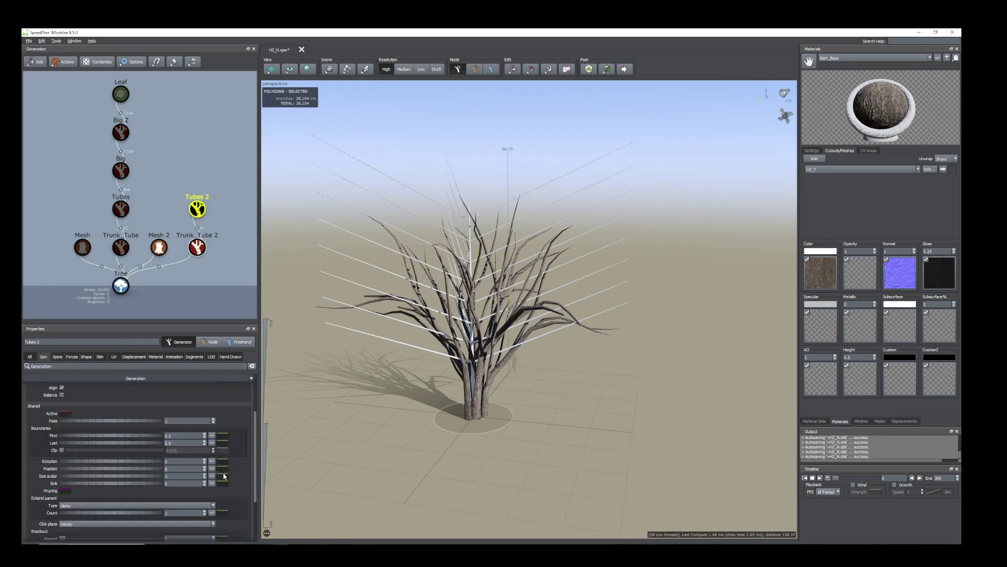
pyautogui.click(212, 476)
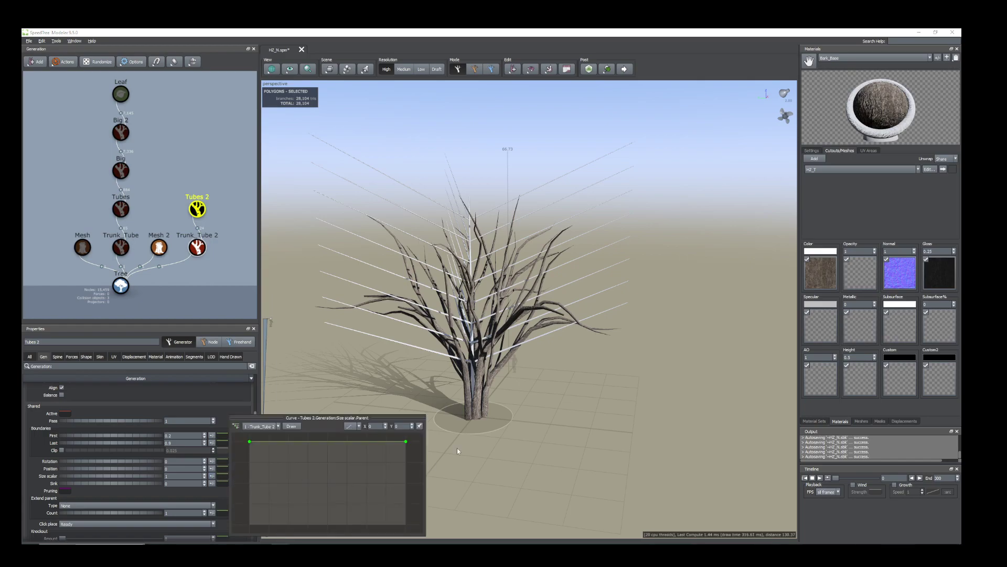
pyautogui.moveTo(404, 442); pyautogui.dragTo(398, 466)
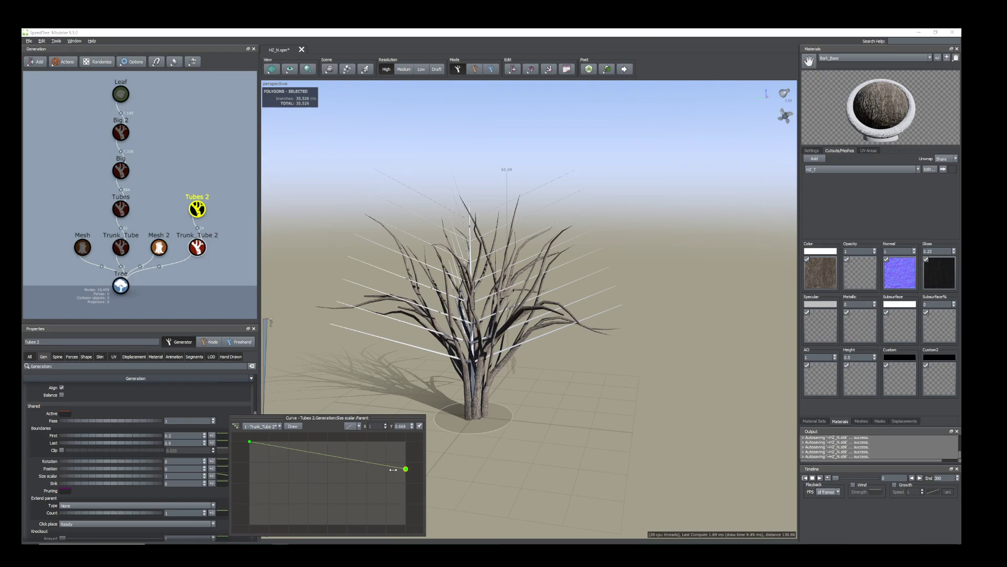
pyautogui.moveTo(531, 405)
pyautogui.mouseDown()
pyautogui.moveTo(508, 421)
pyautogui.moveTo(516, 398)
pyautogui.mouseUp()
# - Lower the end of the Tubes 2 start angle parent curve so the upper branches point more steeply upward, and check the tree
pyautogui.click(58, 357)
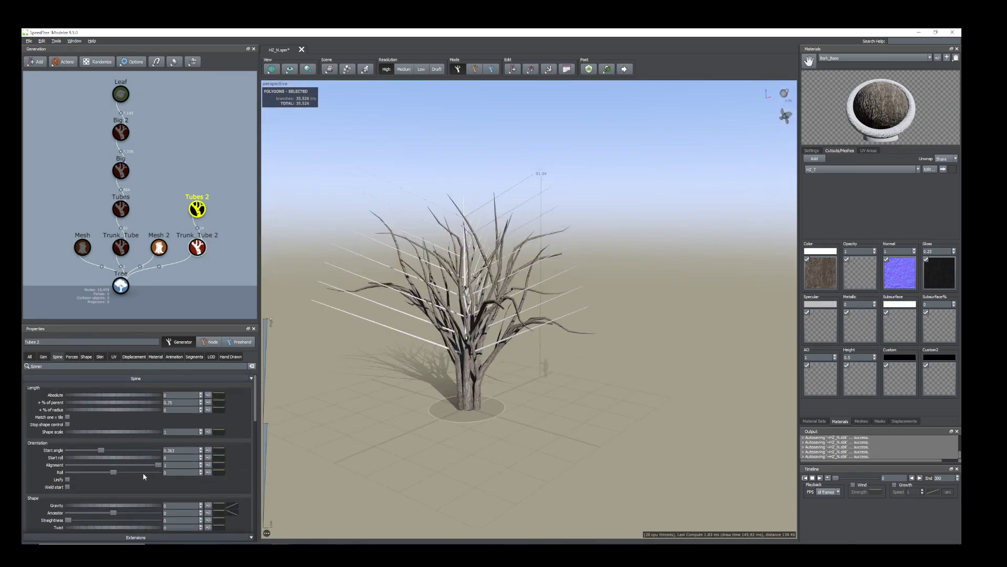
pyautogui.click(218, 449)
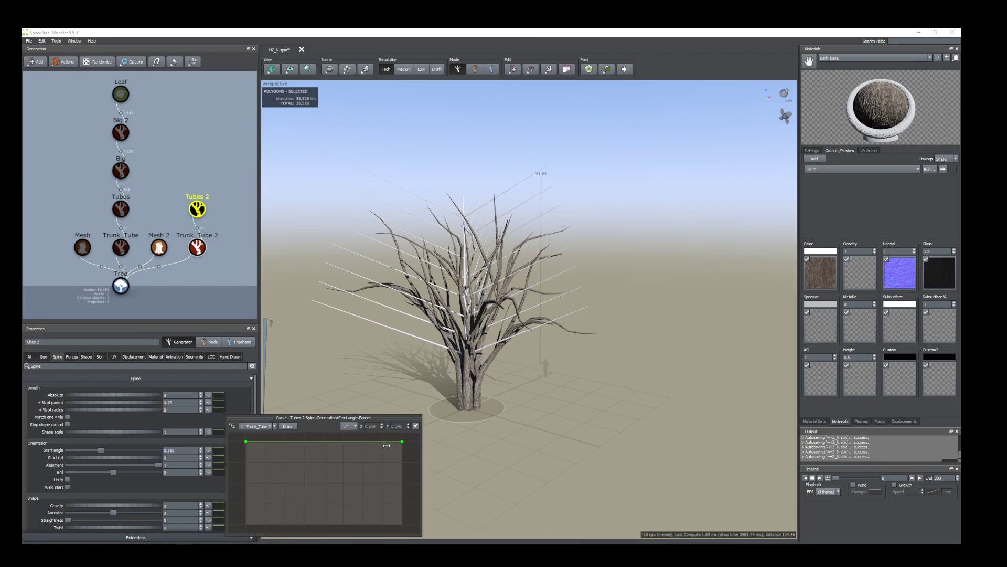
pyautogui.moveTo(402, 441); pyautogui.dragTo(393, 510)
pyautogui.moveTo(552, 378); pyautogui.dragTo(422, 305)
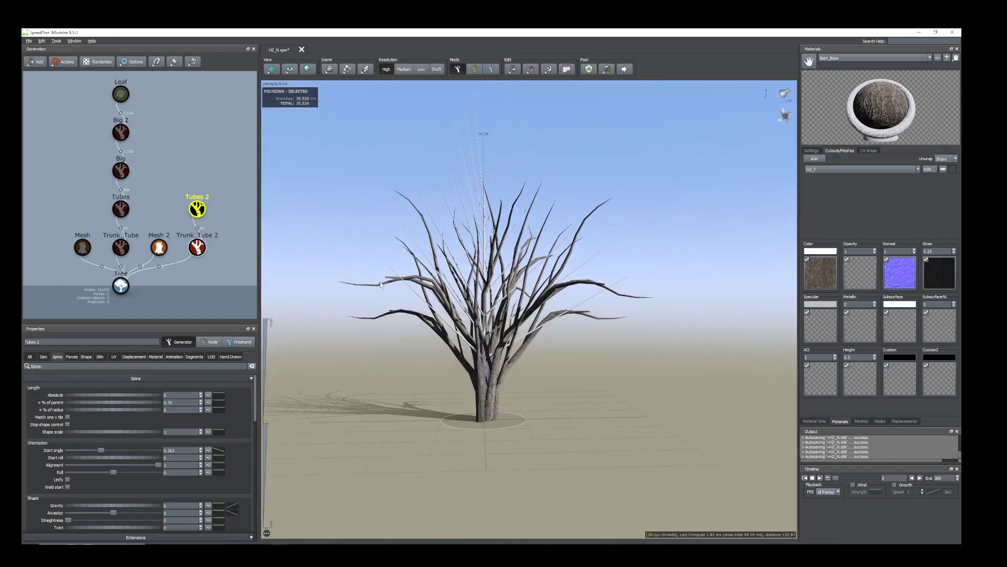
pyautogui.moveTo(461, 332); pyautogui.dragTo(282, 223)
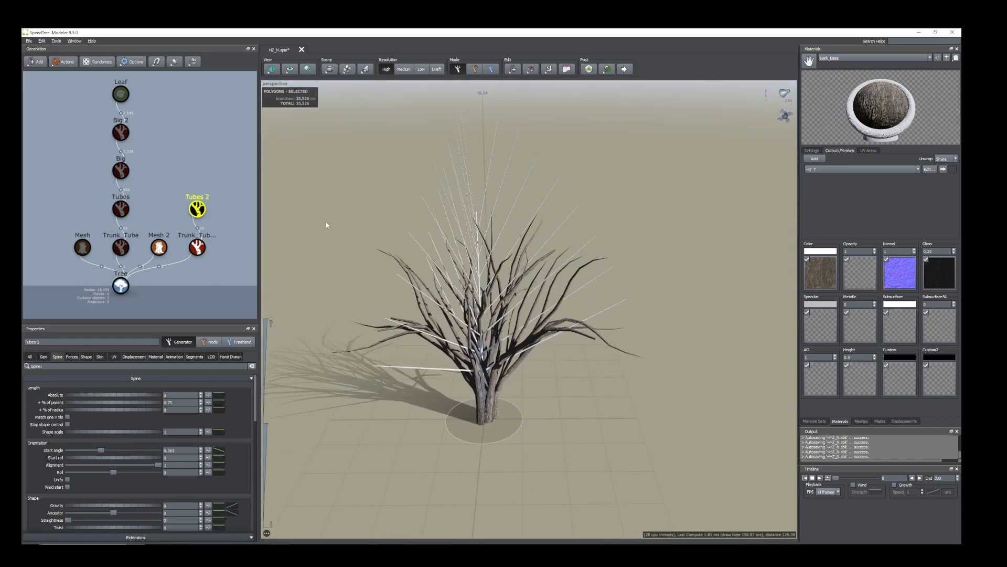
pyautogui.moveTo(502, 327); pyautogui.dragTo(381, 204)
pyautogui.scroll(3, 398, 421)
pyautogui.moveTo(397, 422); pyautogui.dragTo(461, 378, button='middle')
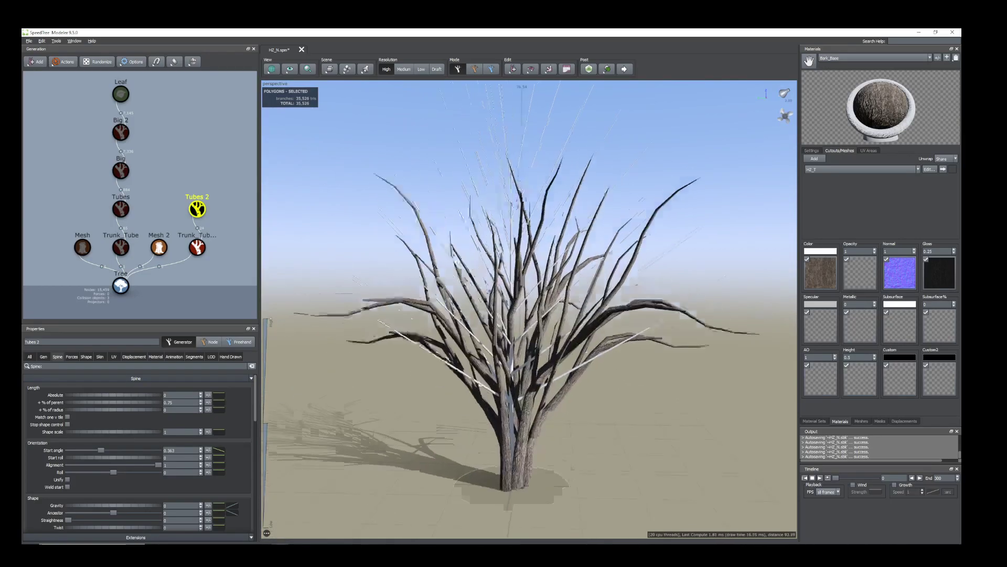
# - Select the Tubes 2 branches and raise the interval generation count to 7
pyautogui.click(465, 370)
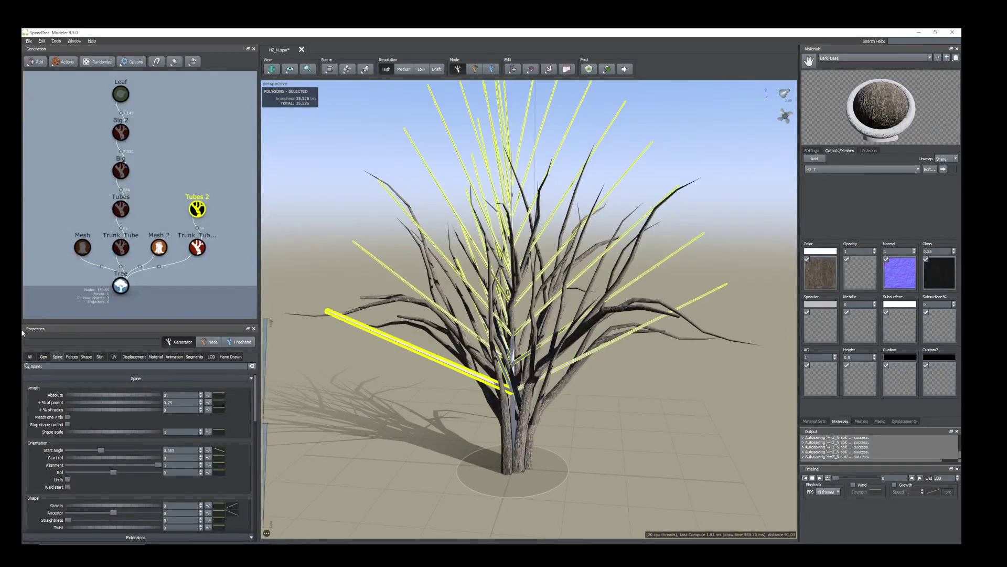
pyautogui.click(43, 357)
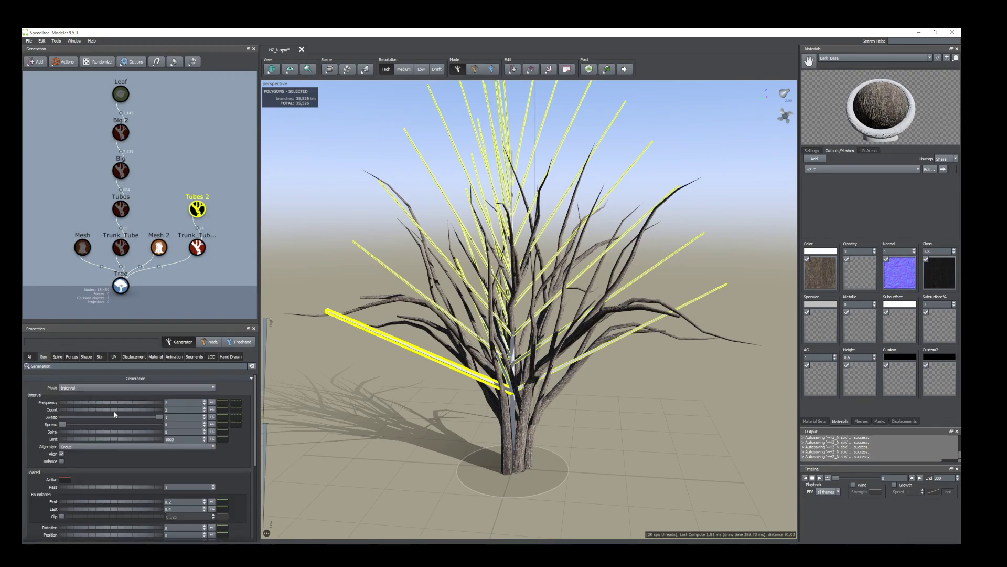
pyautogui.moveTo(89, 413); pyautogui.dragTo(119, 421)
pyautogui.moveTo(413, 400)
pyautogui.mouseDown()
pyautogui.moveTo(416, 434)
pyautogui.moveTo(424, 396)
pyautogui.mouseUp()
pyautogui.scroll(-3, 423, 412)
pyautogui.scroll(-2, 423, 412)
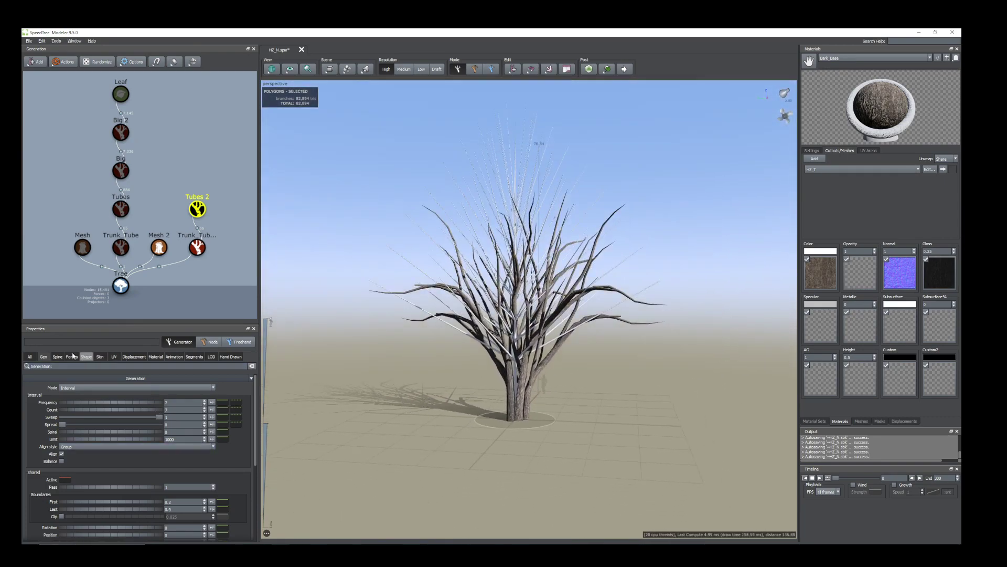
# - Adjust the first and last boundaries of Tubes 2 and set its position to -0.17
pyautogui.click(44, 357)
pyautogui.scroll(-3, 151, 513)
pyautogui.moveTo(141, 450); pyautogui.dragTo(84, 417)
pyautogui.moveTo(612, 416); pyautogui.dragTo(623, 425)
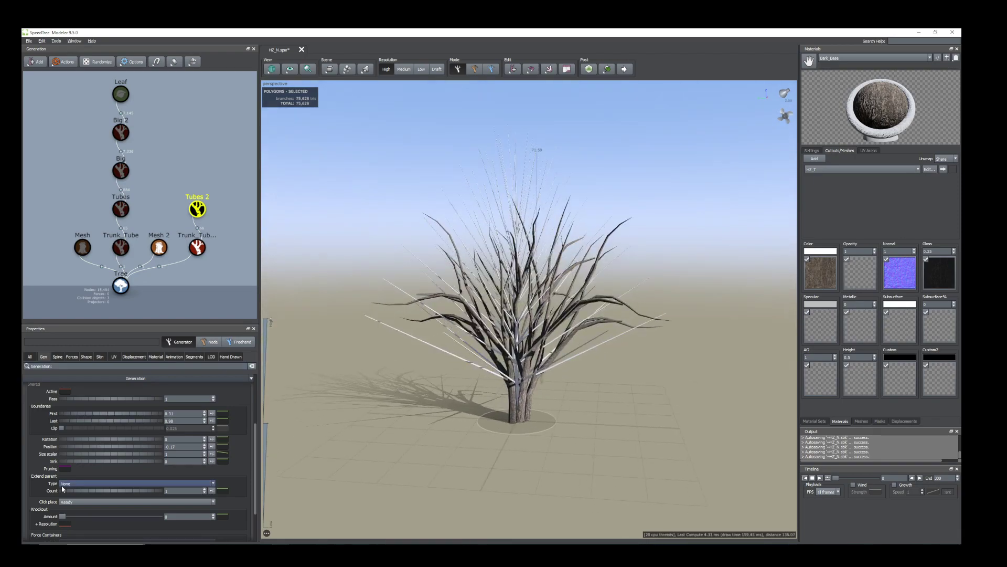
# - Reduce the Tubes 2 spine start angle to about 0.29 and check the branches against the tree mesh
pyautogui.click(57, 358)
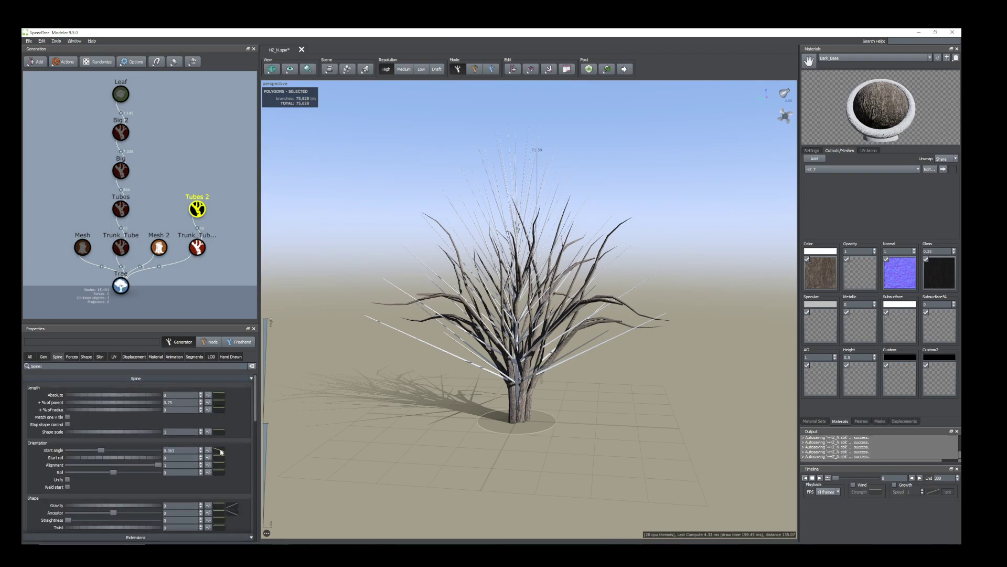
pyautogui.moveTo(103, 452); pyautogui.dragTo(95, 451)
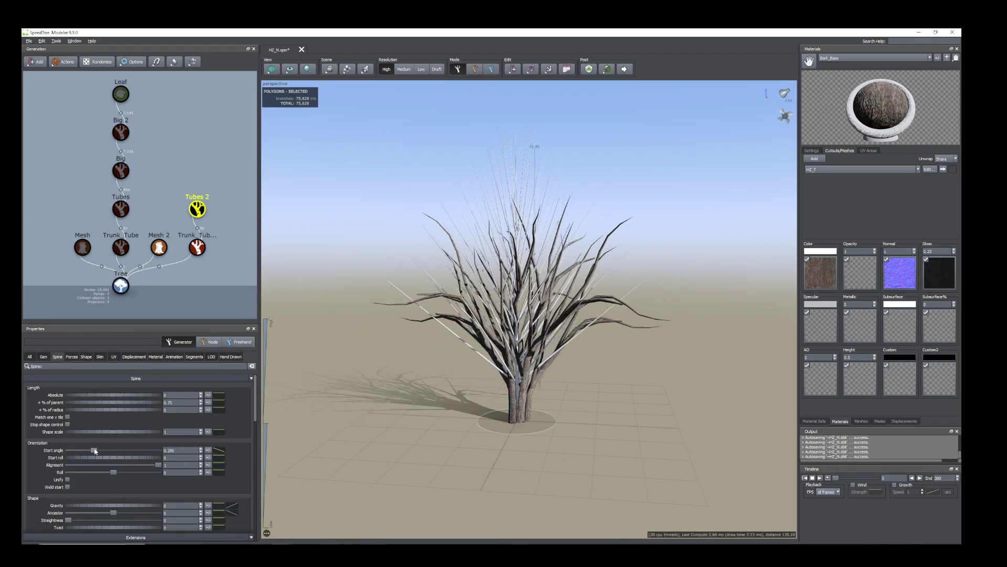
pyautogui.scroll(3, 664, 298)
pyautogui.moveTo(560, 202); pyautogui.dragTo(536, 191)
pyautogui.scroll(-2, 514, 185)
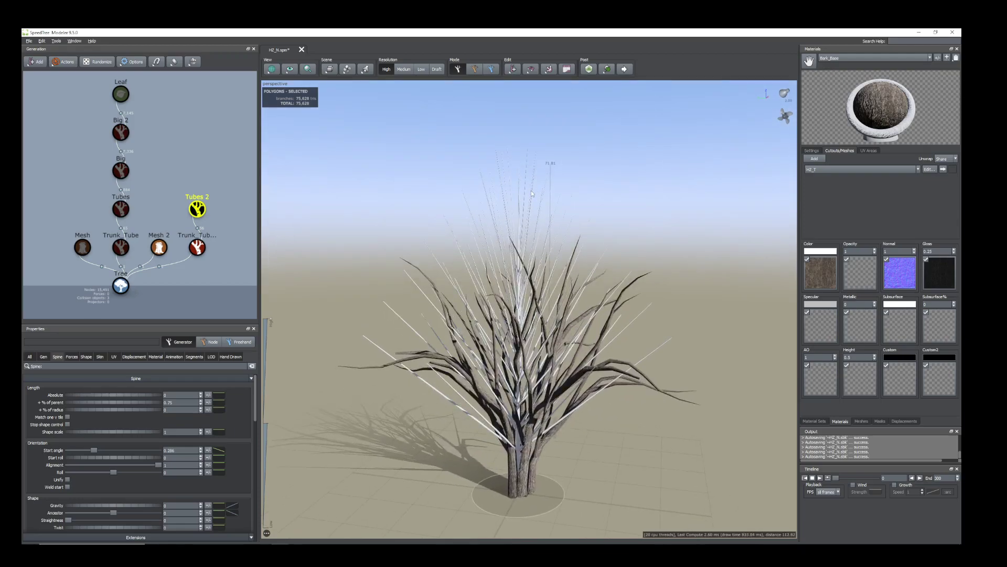
# - Reshape the Tubes 2 size scalar parent curve with two intermediate points and a lower end to shorten the upper branches
pyautogui.click(535, 184)
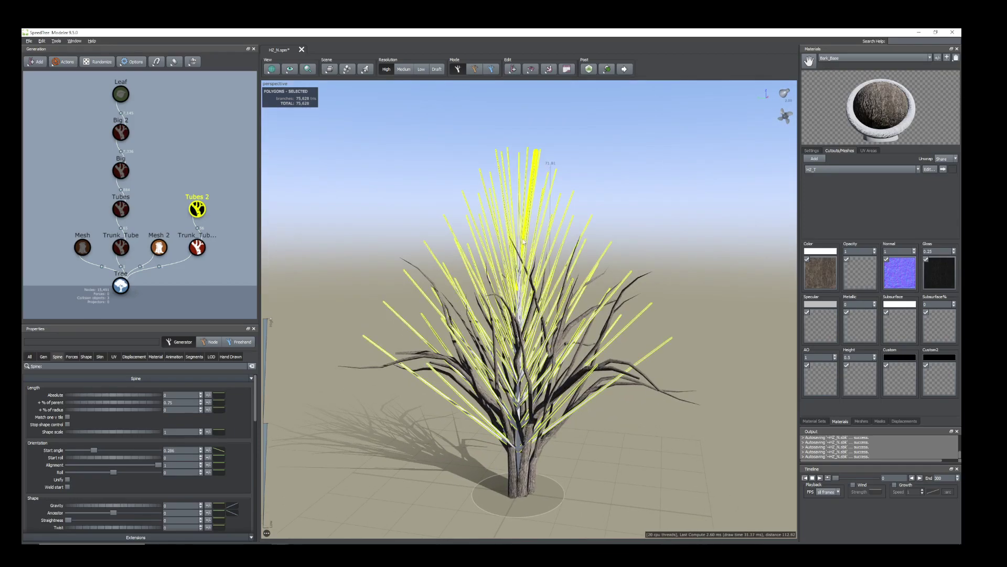
pyautogui.click(43, 357)
pyautogui.scroll(-3, 187, 456)
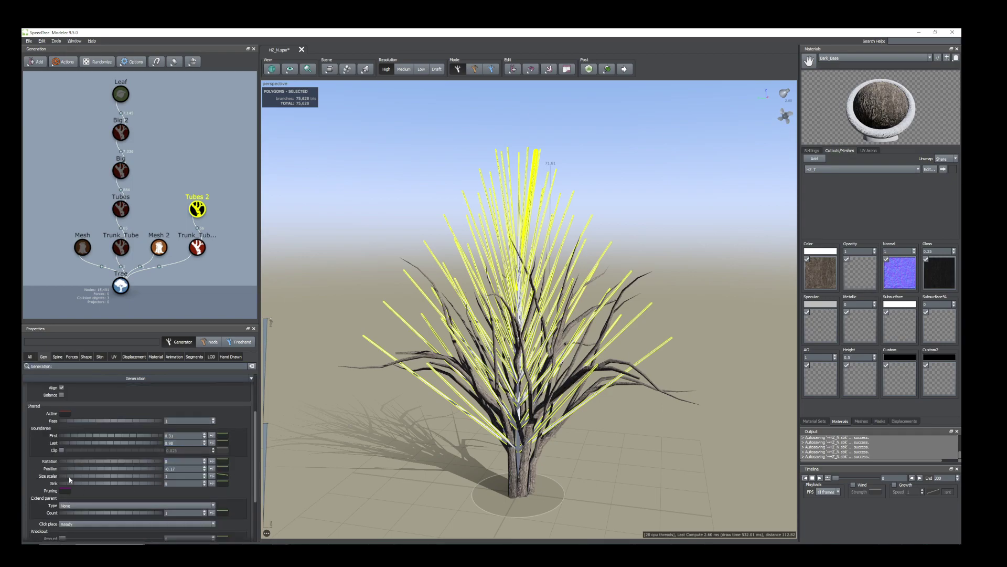
pyautogui.click(223, 476)
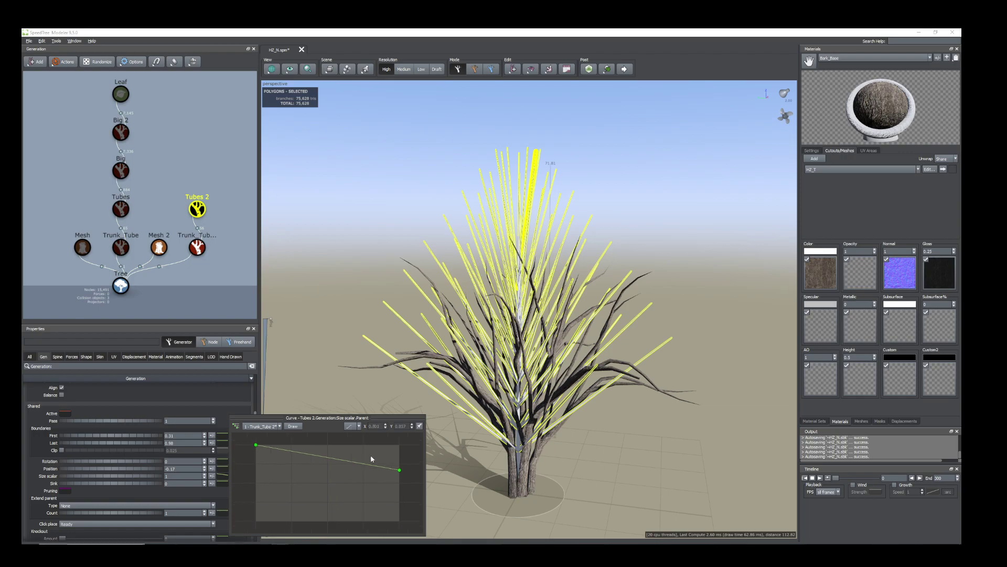
pyautogui.click(360, 465)
pyautogui.moveTo(400, 471); pyautogui.dragTo(393, 495)
pyautogui.click(376, 477)
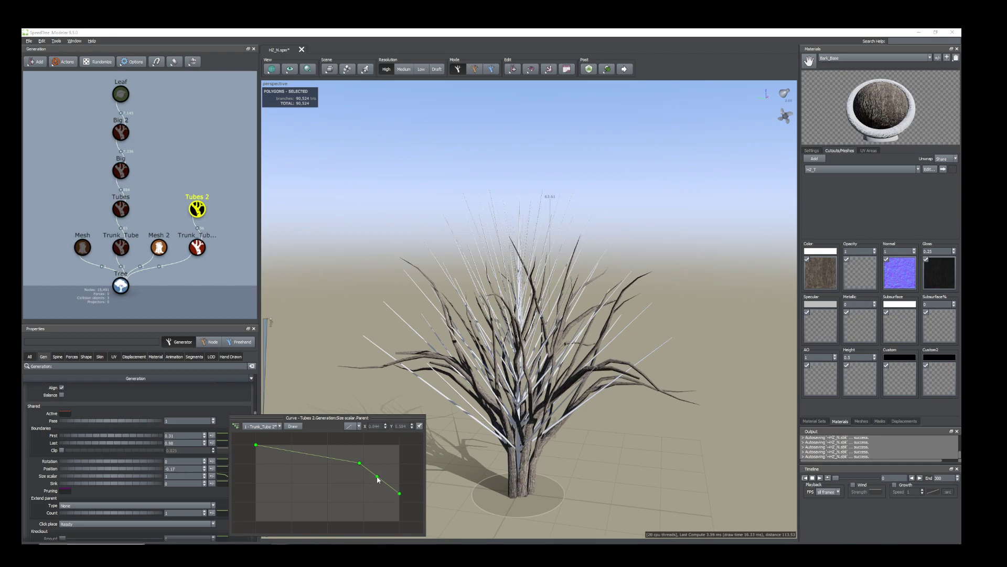
pyautogui.moveTo(375, 481); pyautogui.dragTo(349, 469)
pyautogui.scroll(1, 571, 336)
pyautogui.moveTo(571, 336); pyautogui.dragTo(607, 361)
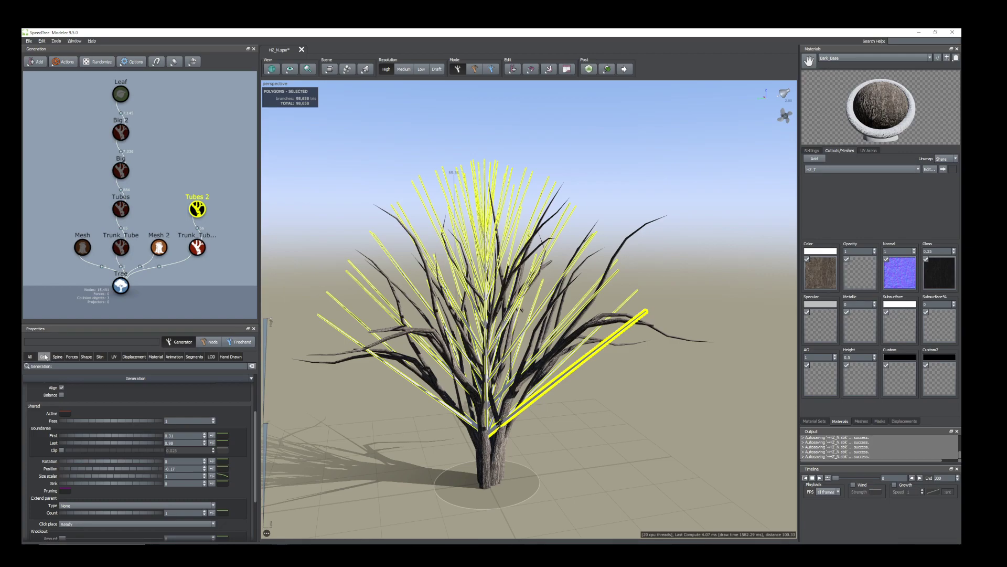
# - Add a point near the start of the size scalar parent curve and raise the curve's start to about 1.125
pyautogui.click(222, 476)
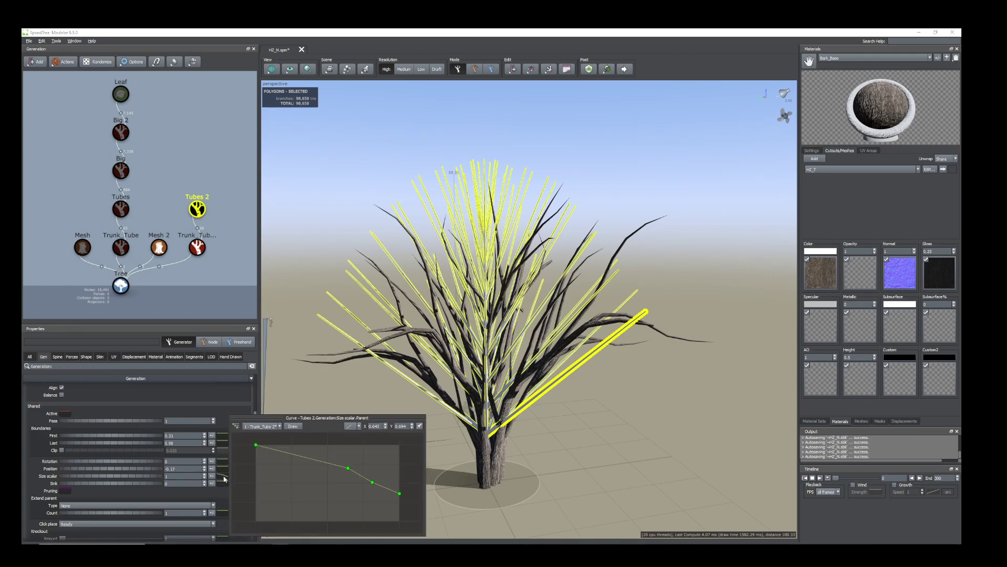
pyautogui.click(276, 450)
pyautogui.moveTo(306, 451); pyautogui.dragTo(310, 477, button='middle')
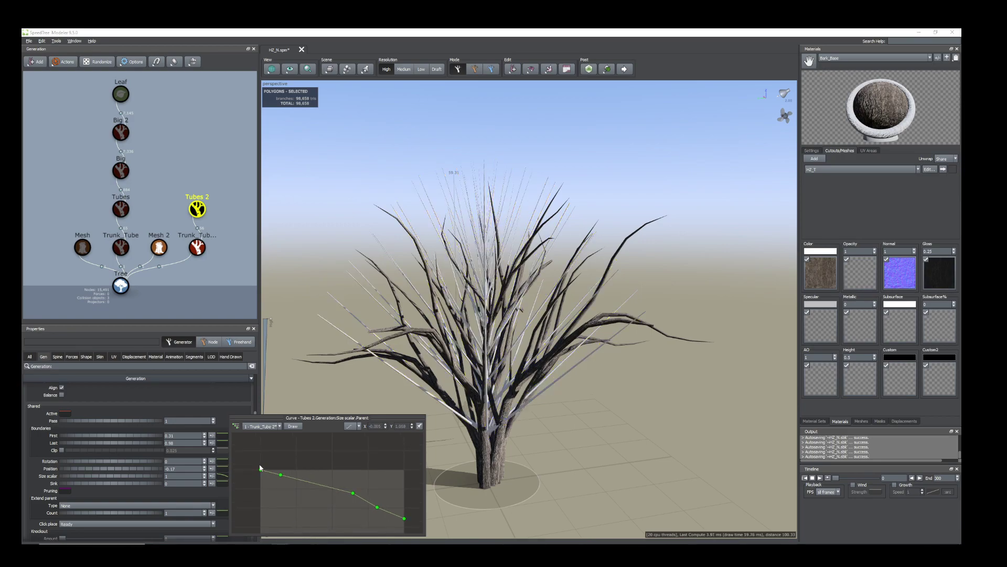
pyautogui.moveTo(281, 474); pyautogui.dragTo(261, 455)
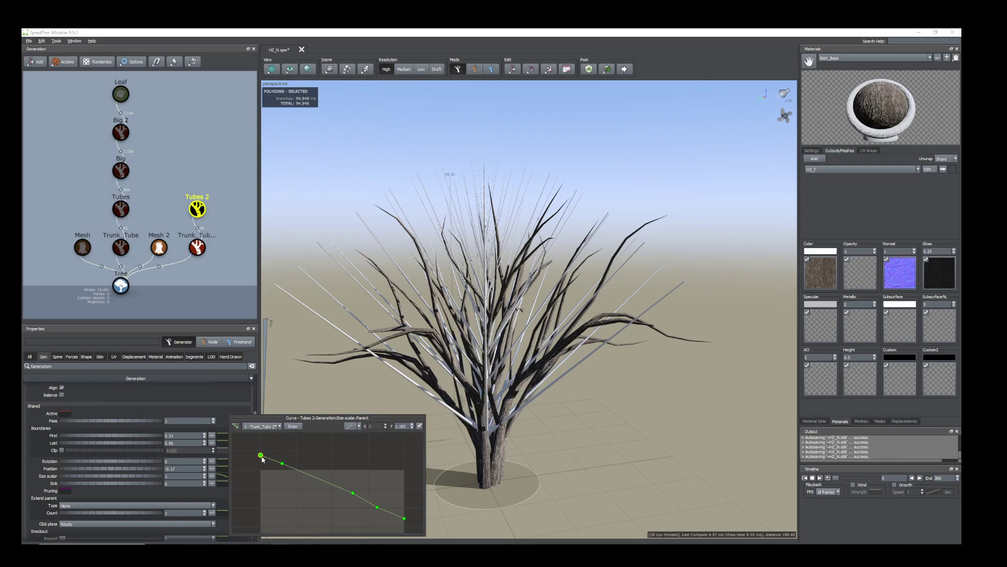
pyautogui.moveTo(261, 455); pyautogui.dragTo(260, 460)
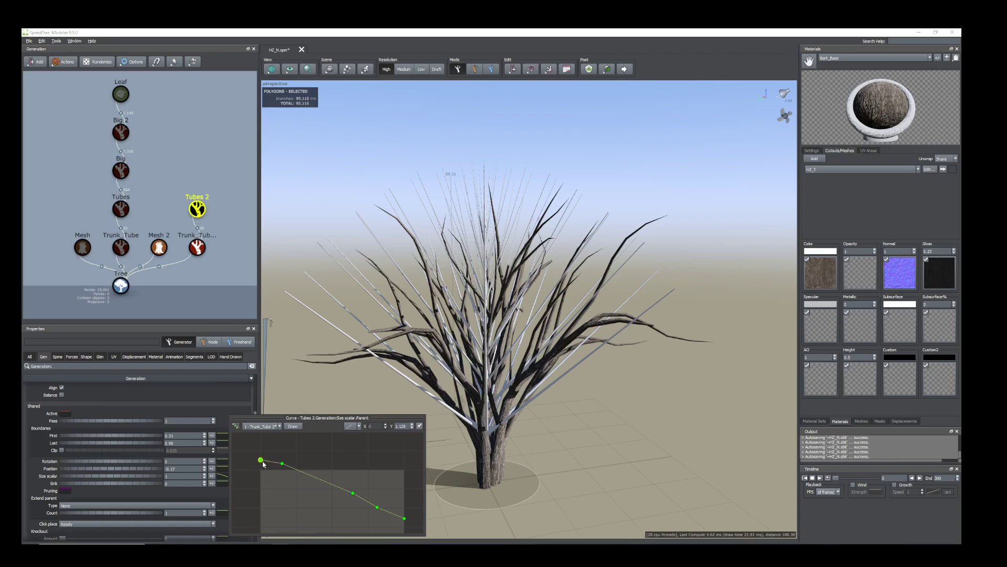
# - Set the Tubes 2 spine gravity to about 0.03 and inspect the bent branches from above
pyautogui.click(57, 356)
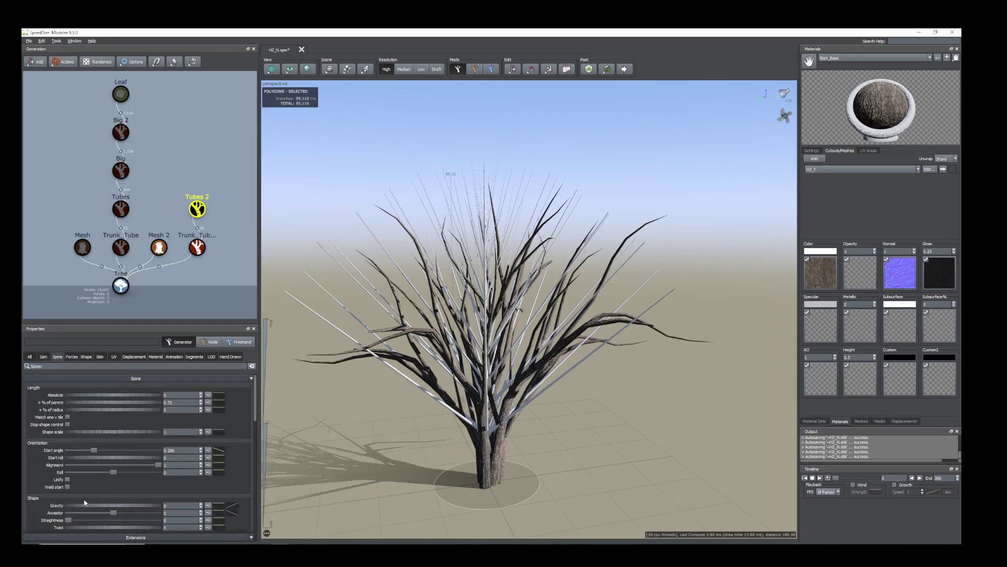
pyautogui.moveTo(82, 506); pyautogui.dragTo(83, 505)
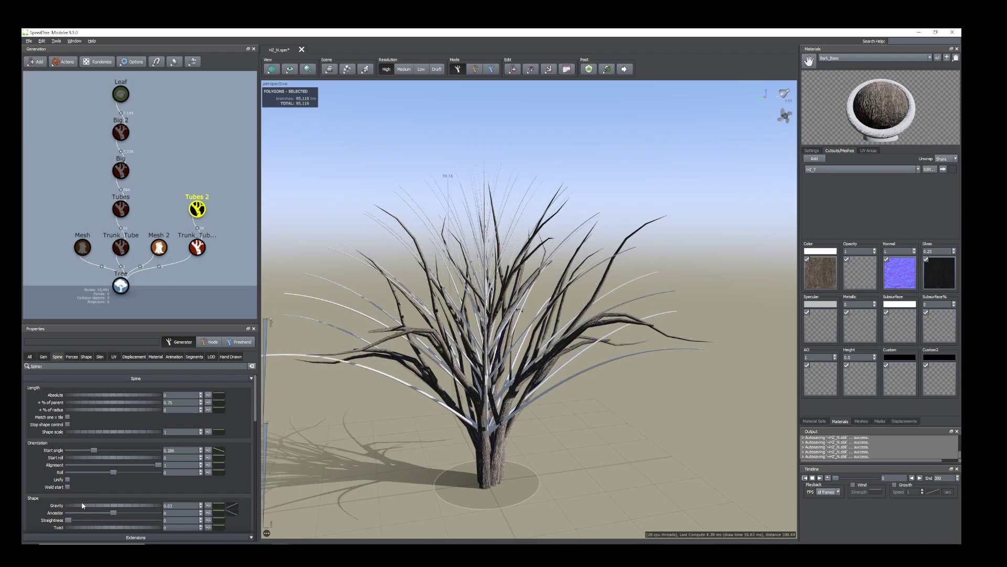
pyautogui.moveTo(744, 429); pyautogui.dragTo(670, 426)
pyautogui.scroll(-4, 591, 414)
pyautogui.moveTo(591, 414); pyautogui.dragTo(531, 395, button='middle')
pyautogui.scroll(-3, 141, 481)
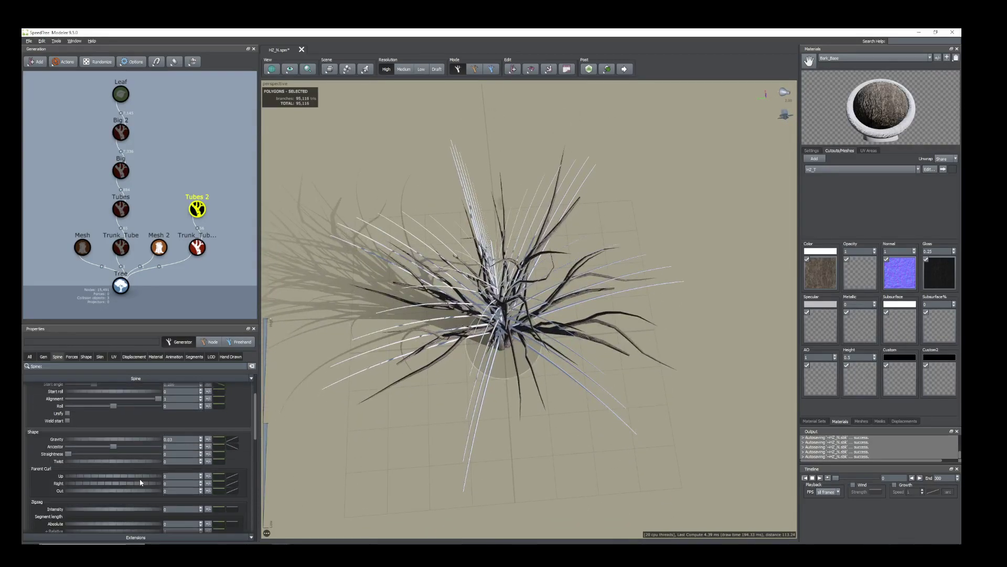
# - Add a small variance to the Tubes 2 shared rotation so the branches spread irregularly around the trunk
pyautogui.click(44, 356)
pyautogui.scroll(-3, 167, 483)
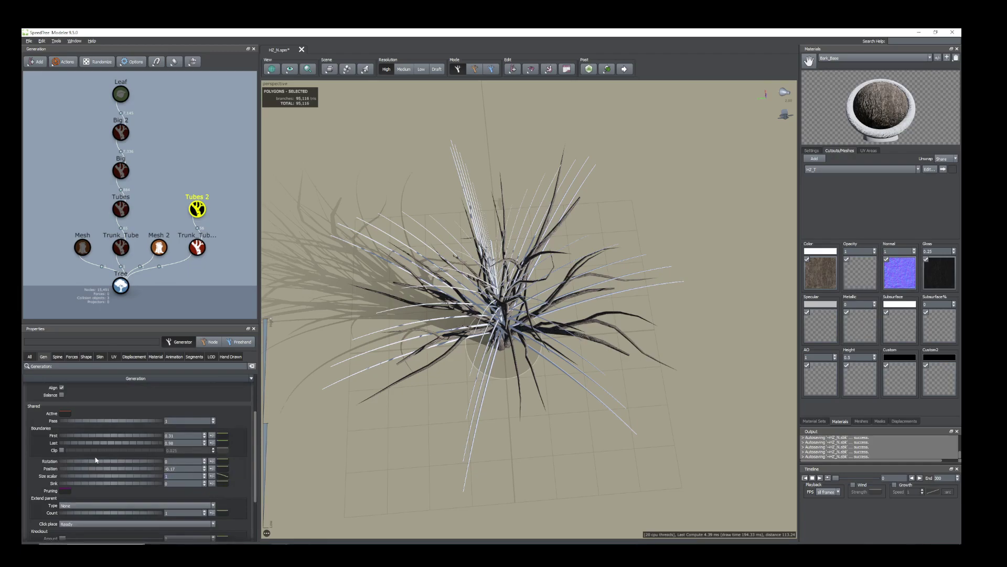
pyautogui.click(212, 461)
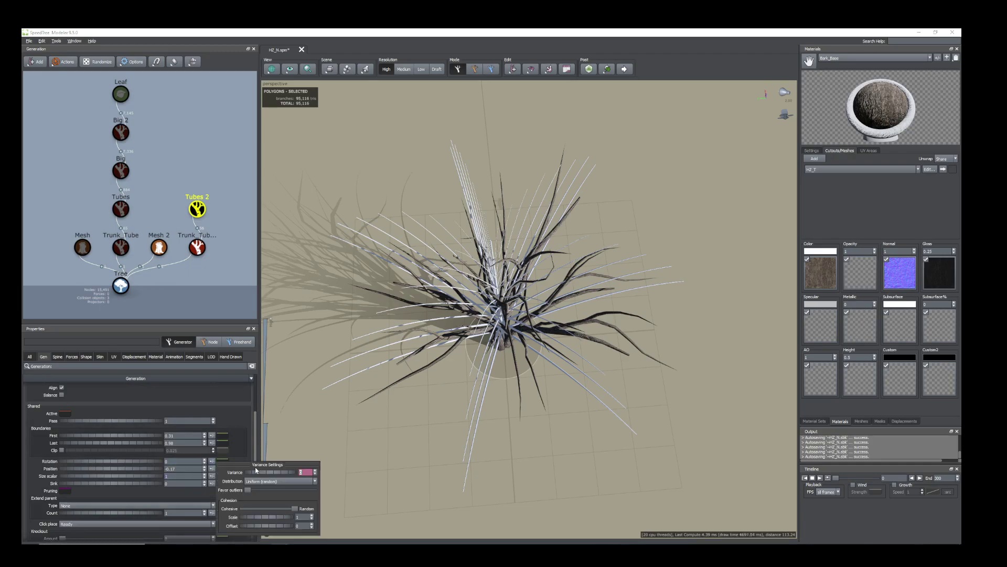
pyautogui.moveTo(258, 475); pyautogui.dragTo(281, 475)
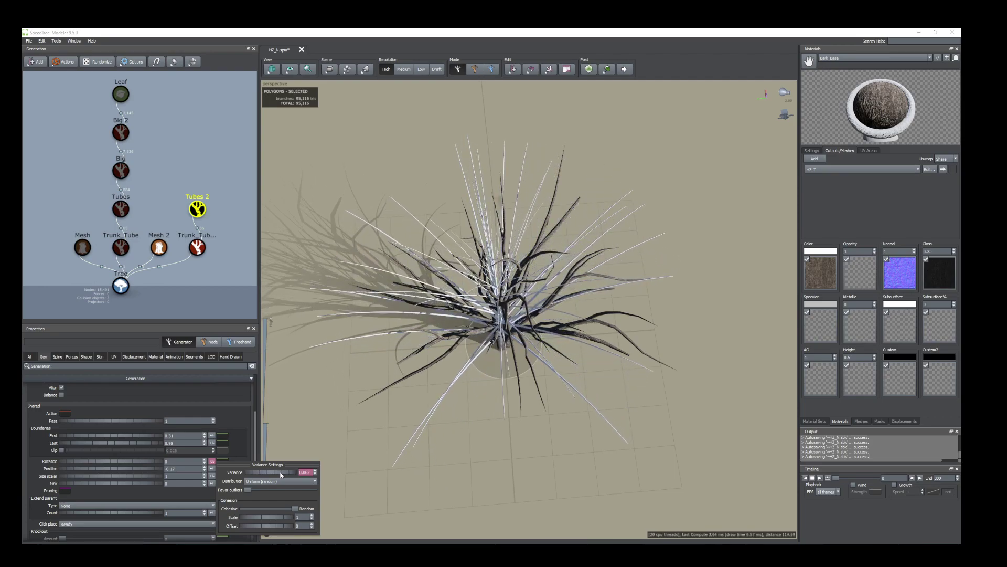
pyautogui.moveTo(572, 398)
pyautogui.mouseDown()
pyautogui.moveTo(568, 370)
pyautogui.moveTo(581, 411)
pyautogui.mouseUp()
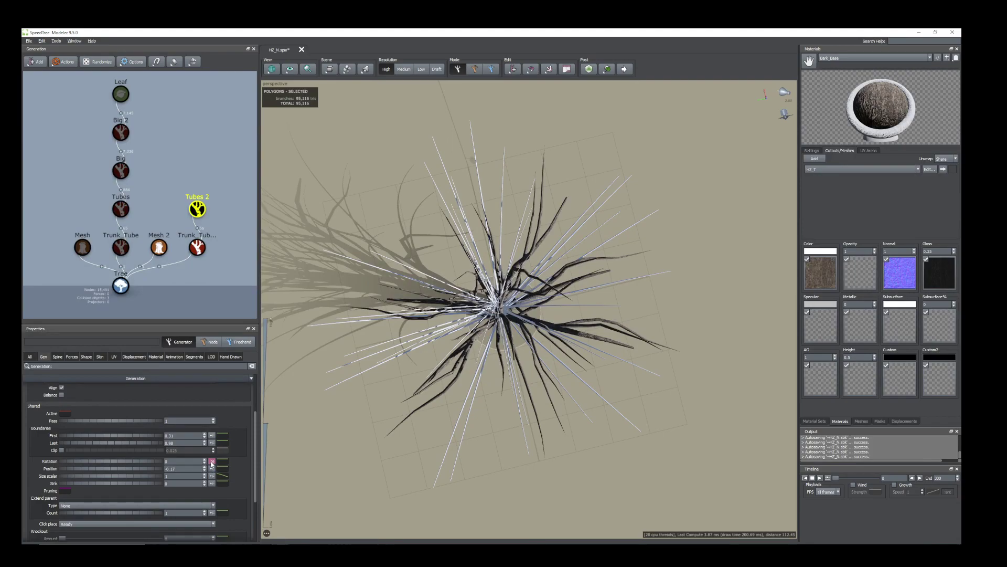
pyautogui.moveTo(212, 464)
pyautogui.moveTo(275, 474)
pyautogui.mouseDown()
pyautogui.moveTo(288, 476)
pyautogui.moveTo(275, 475)
pyautogui.mouseUp()
pyautogui.moveTo(568, 426); pyautogui.dragTo(565, 393)
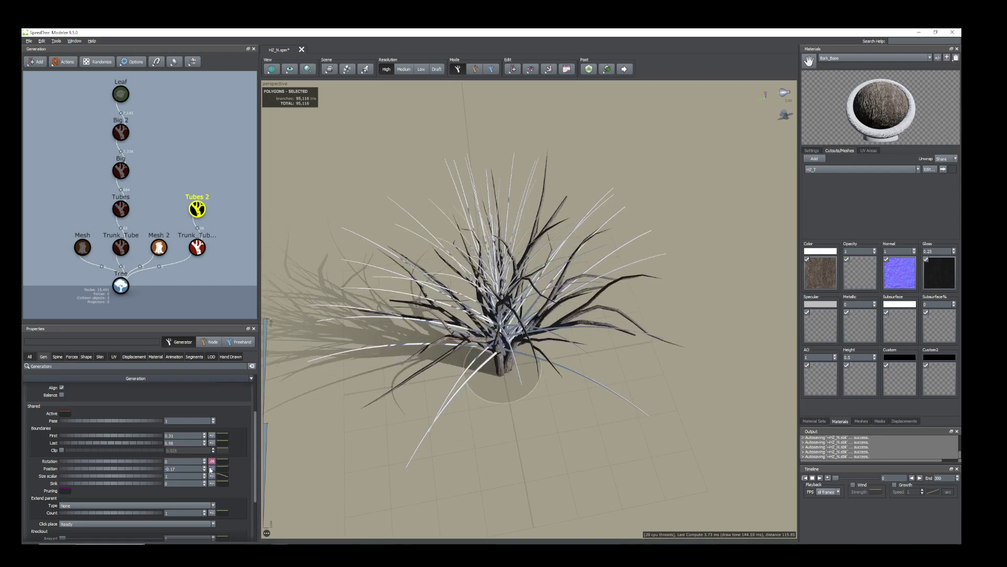
# - Add variance to the Tubes 2 shared position and view the whole tree from the side
pyautogui.moveTo(212, 461)
pyautogui.moveTo(269, 475); pyautogui.dragTo(279, 476)
pyautogui.moveTo(530, 431); pyautogui.dragTo(539, 396)
pyautogui.scroll(-3, 530, 391)
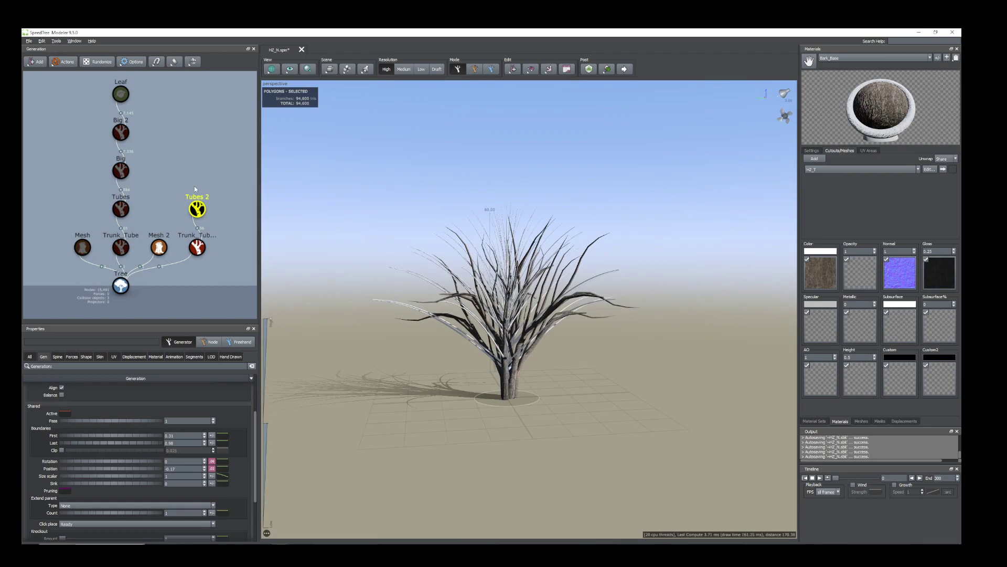
# - Add a Branch generator as a child of the Tubes 2 generator
pyautogui.rightClick(198, 211)
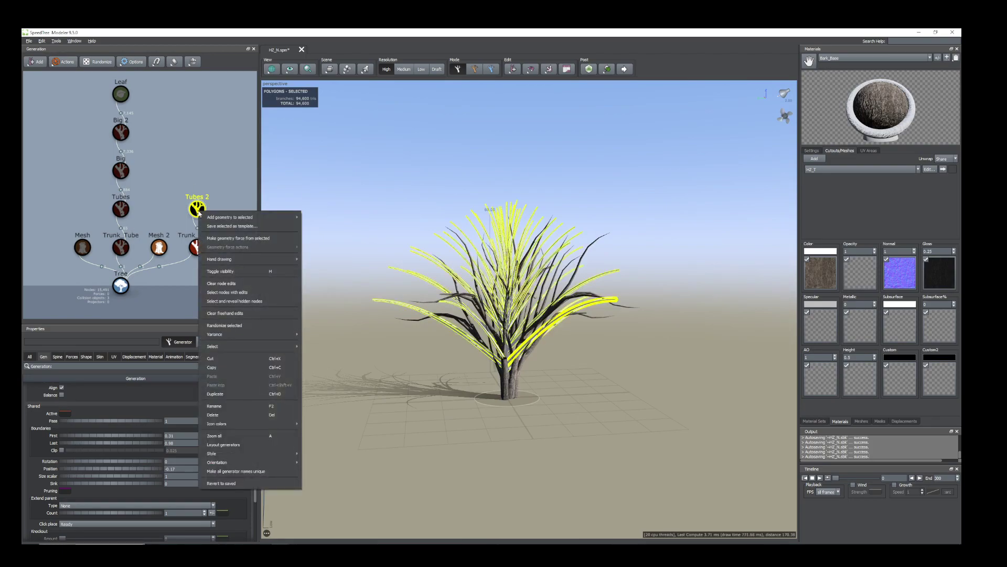
pyautogui.click(197, 209)
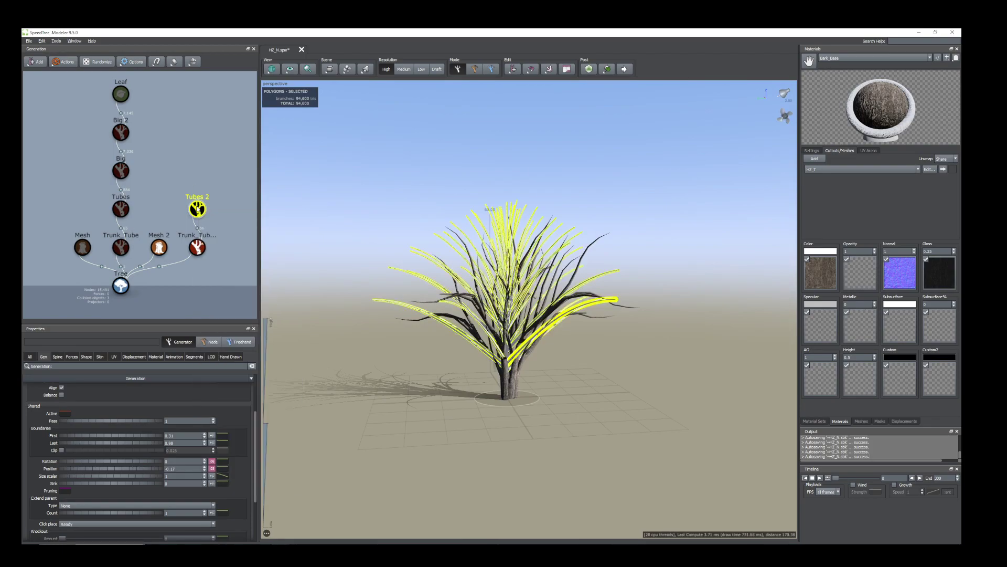
pyautogui.rightClick(197, 209)
pyautogui.moveTo(220, 212)
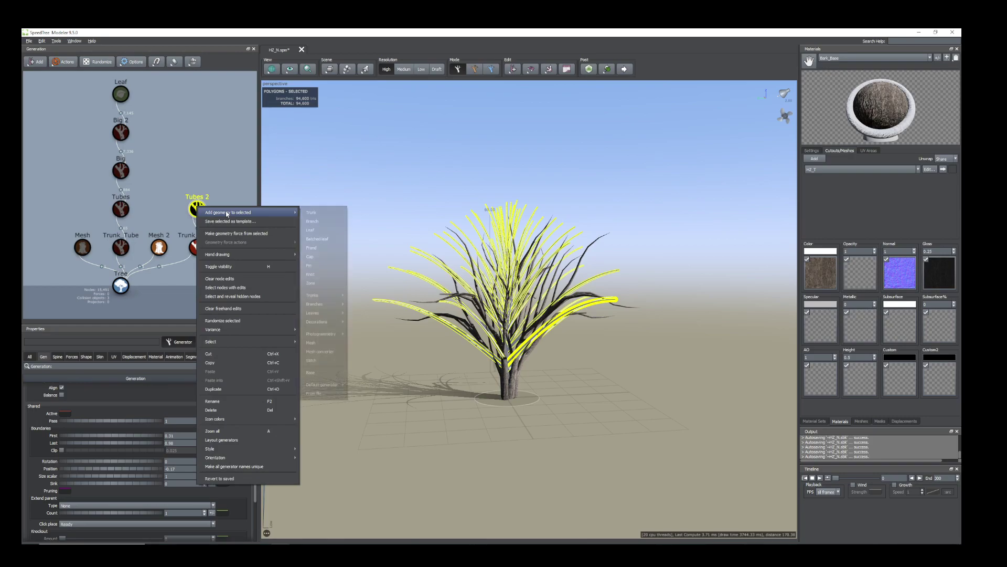
pyautogui.click(322, 222)
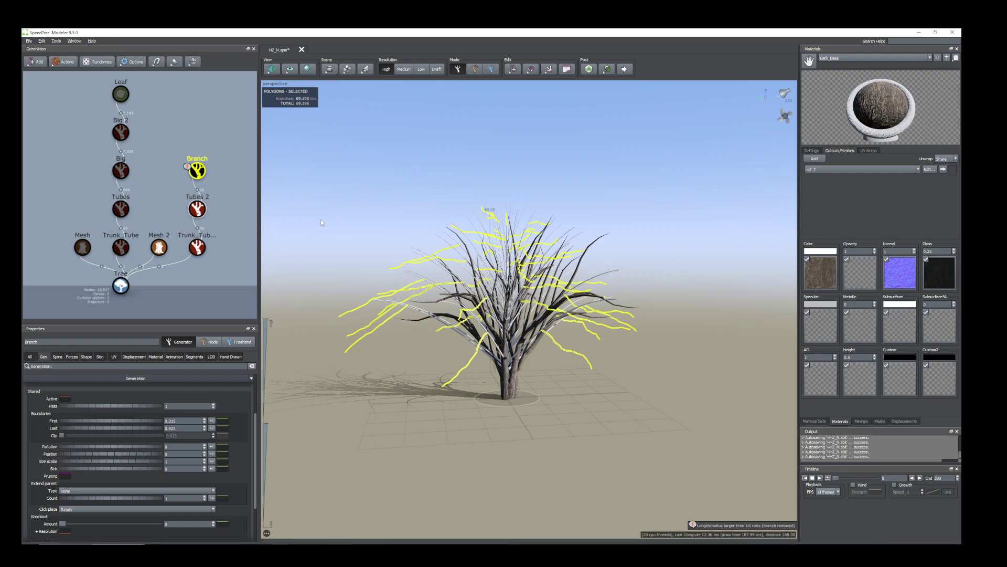
pyautogui.moveTo(523, 361)
pyautogui.mouseDown()
pyautogui.moveTo(506, 408)
pyautogui.moveTo(520, 358)
pyautogui.mouseUp()
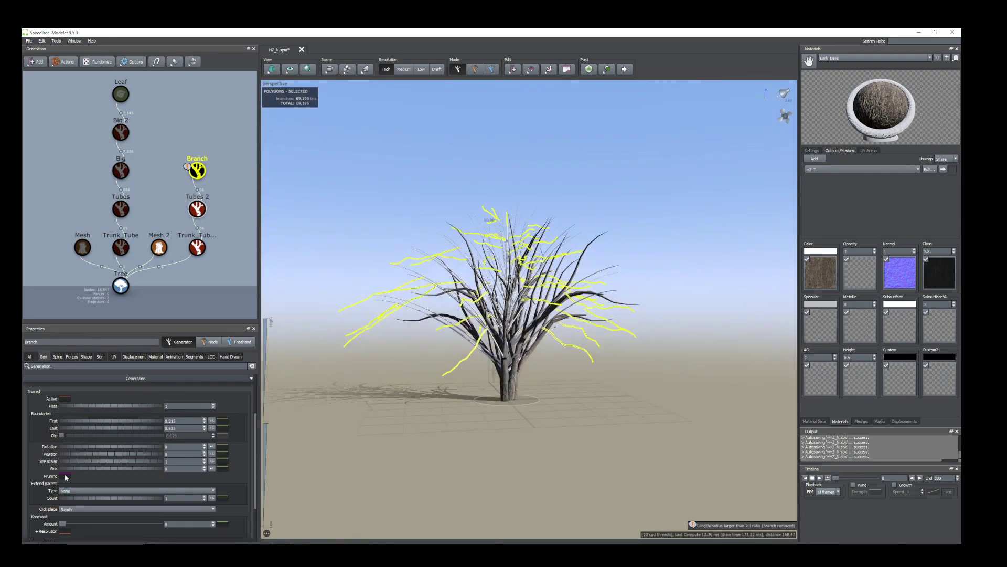
# - Set the Branch generator's shared position to about -0.12 and its spine start angle to about 0.138
pyautogui.click(45, 357)
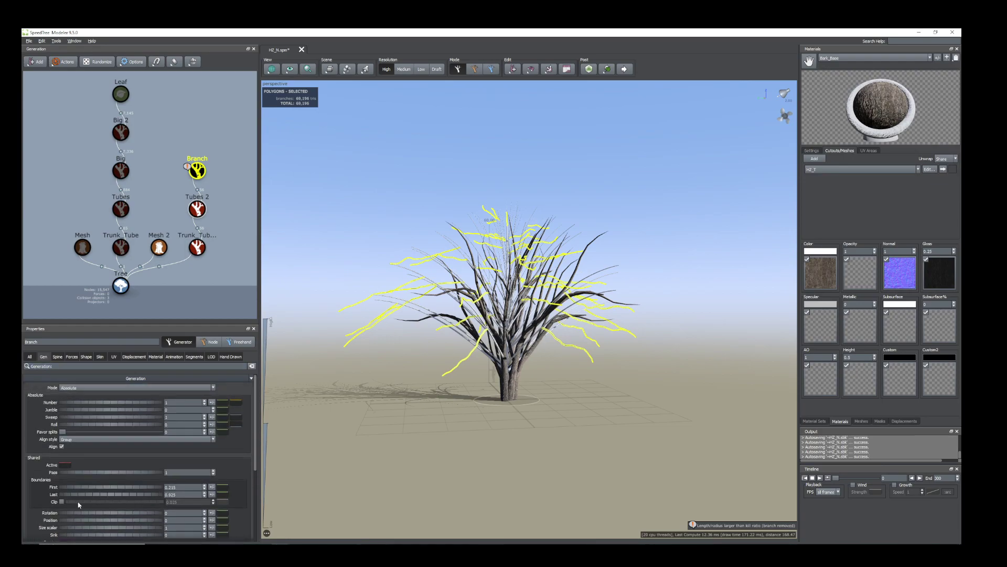
pyautogui.moveTo(100, 523); pyautogui.dragTo(96, 522)
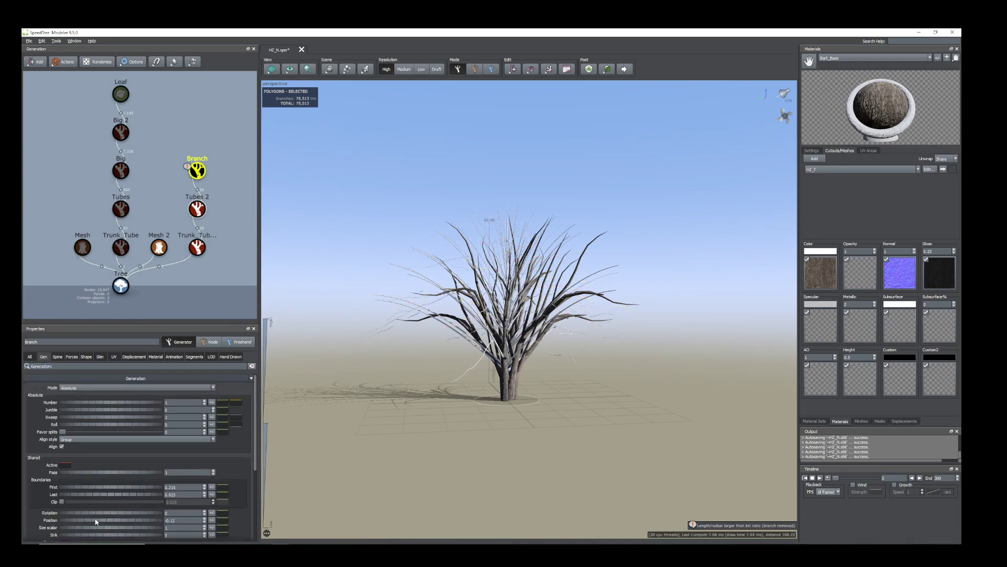
pyautogui.click(57, 357)
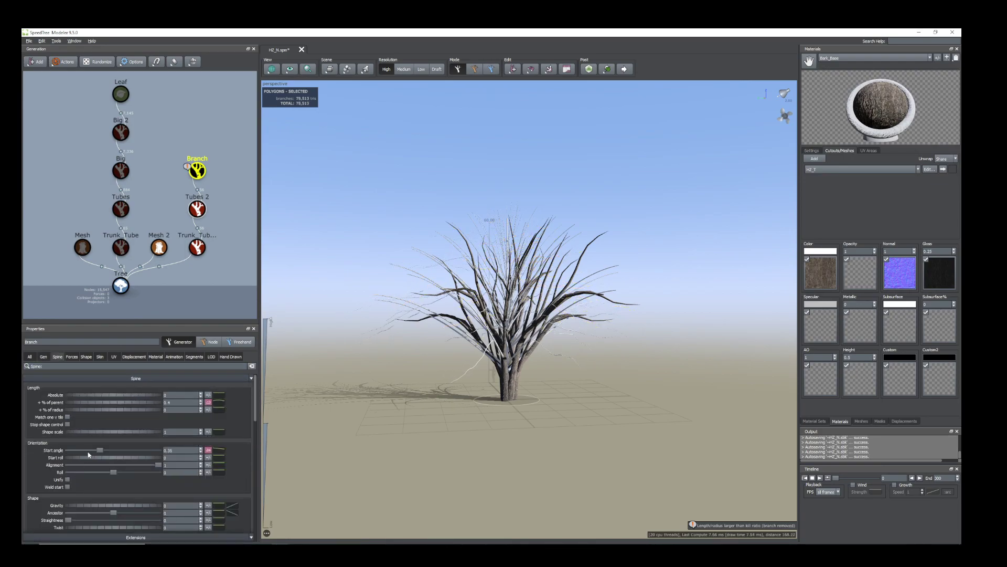
pyautogui.moveTo(100, 452); pyautogui.dragTo(79, 448)
pyautogui.moveTo(487, 410); pyautogui.dragTo(491, 454)
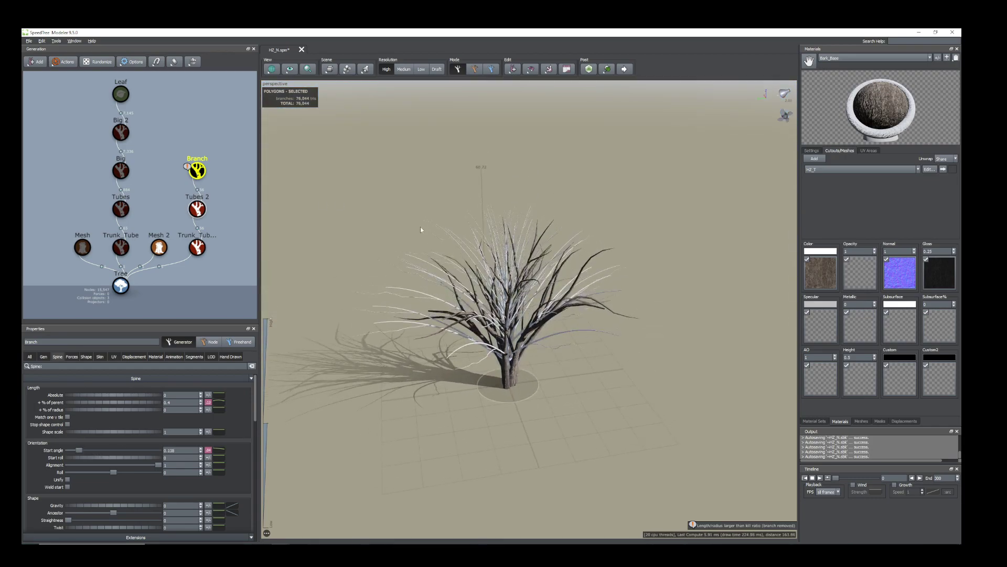
pyautogui.moveTo(495, 267); pyautogui.dragTo(498, 284)
# - Add a Little branches preset as a child of the Branch generator
pyautogui.rightClick(198, 169)
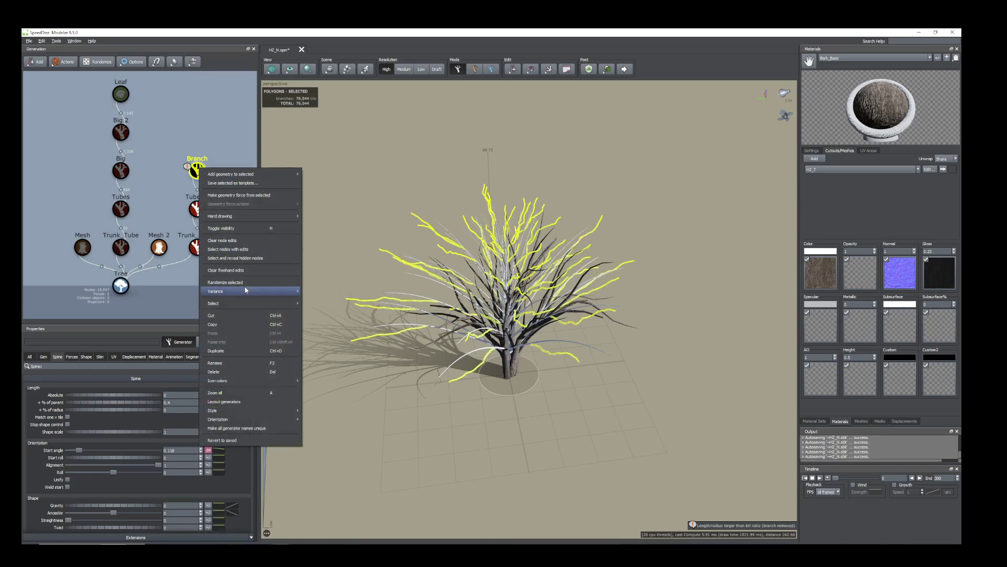
pyautogui.moveTo(244, 174)
pyautogui.moveTo(320, 265)
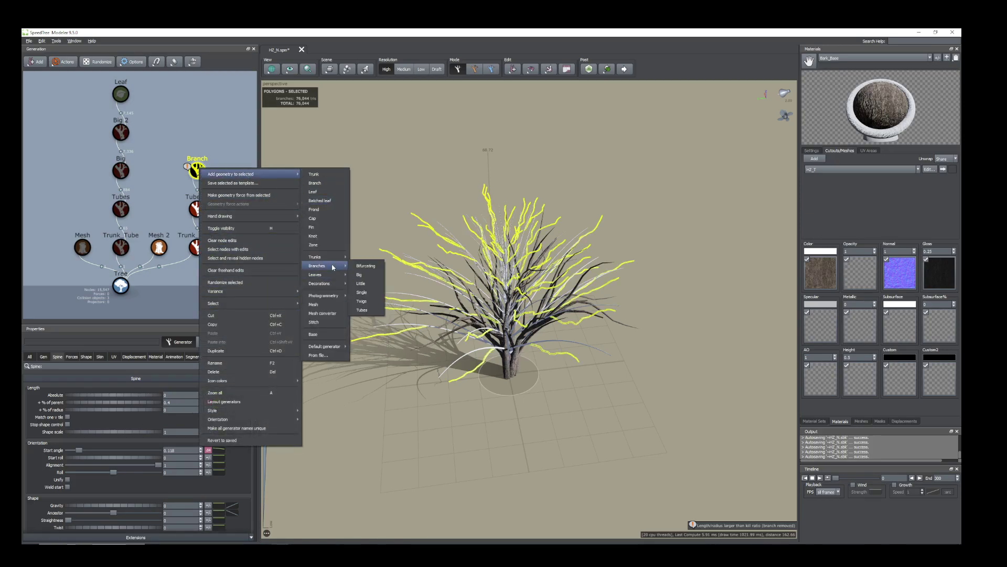
pyautogui.click(361, 283)
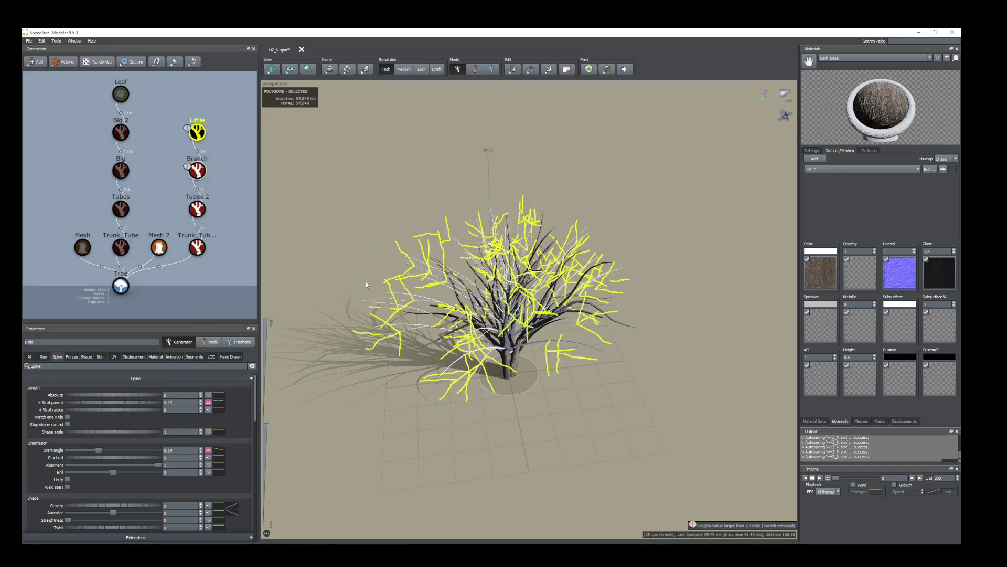
pyautogui.moveTo(366, 285)
pyautogui.mouseDown()
pyautogui.moveTo(355, 279)
pyautogui.moveTo(374, 289)
pyautogui.mouseUp()
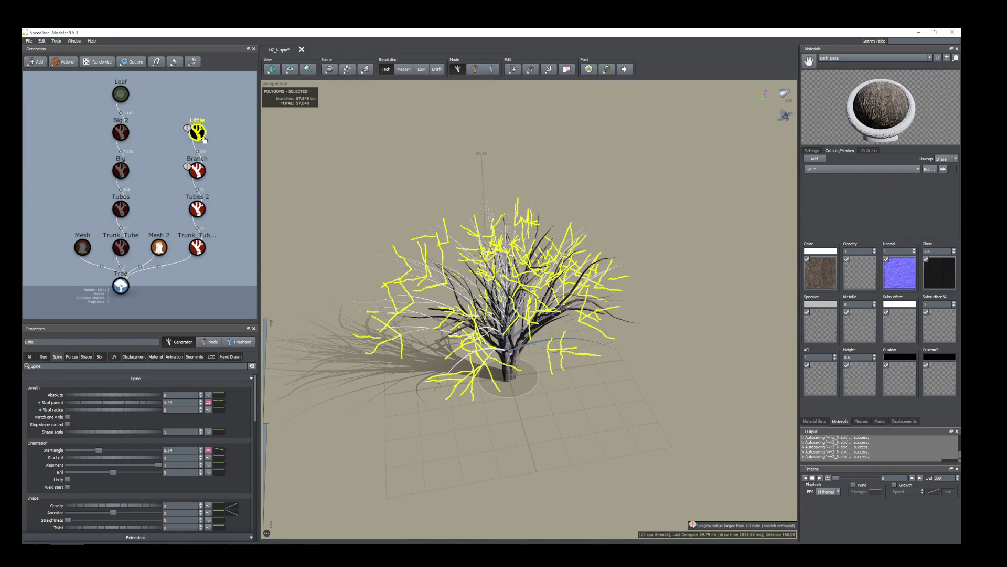
pyautogui.click(373, 344)
# - Set the Branch generator's absolute number to 7 and inspect the density of the crown
pyautogui.click(197, 170)
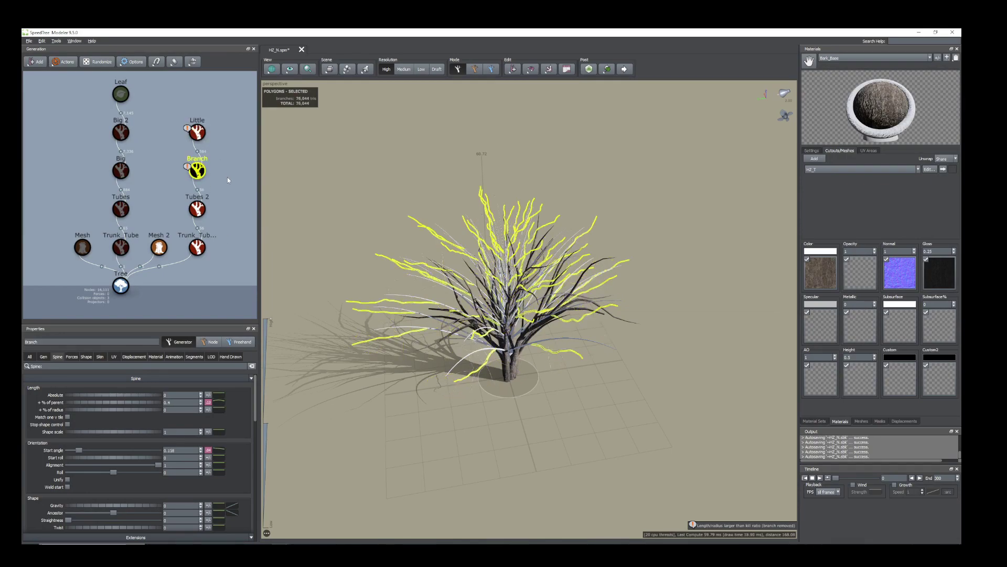
pyautogui.click(44, 356)
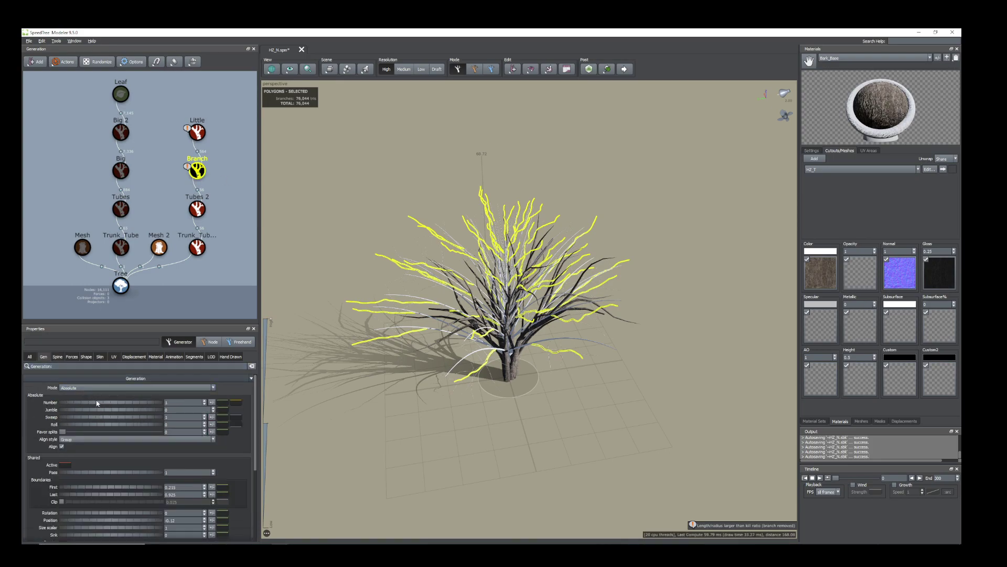
pyautogui.moveTo(97, 403); pyautogui.dragTo(162, 403)
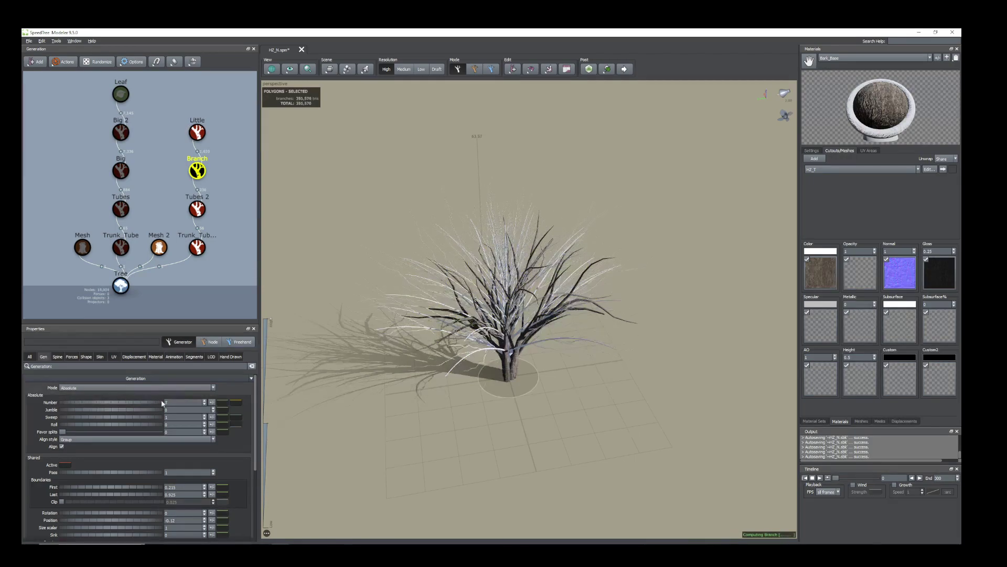
pyautogui.moveTo(448, 389); pyautogui.dragTo(485, 322)
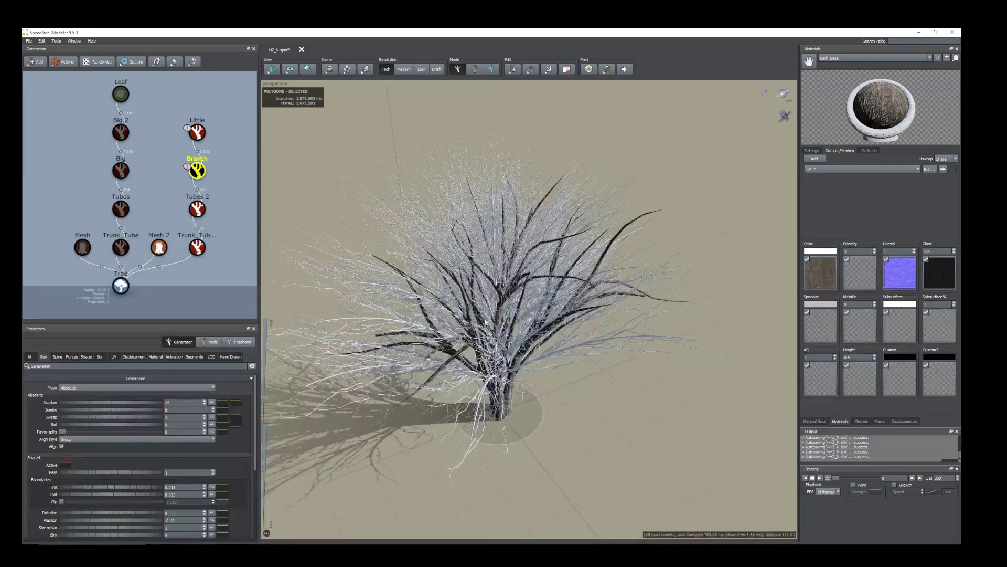
pyautogui.moveTo(158, 402); pyautogui.dragTo(94, 405)
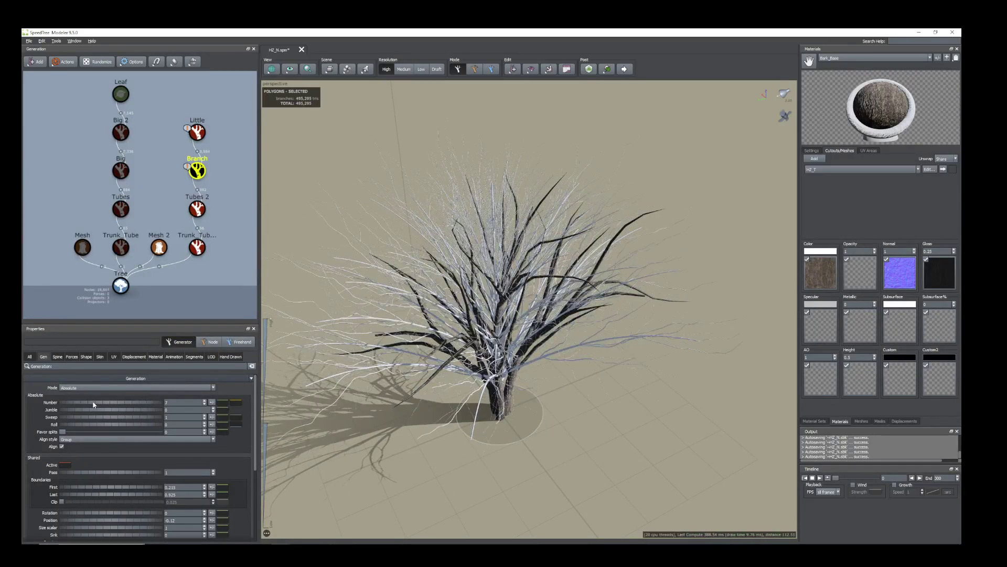
pyautogui.moveTo(472, 328); pyautogui.dragTo(487, 315)
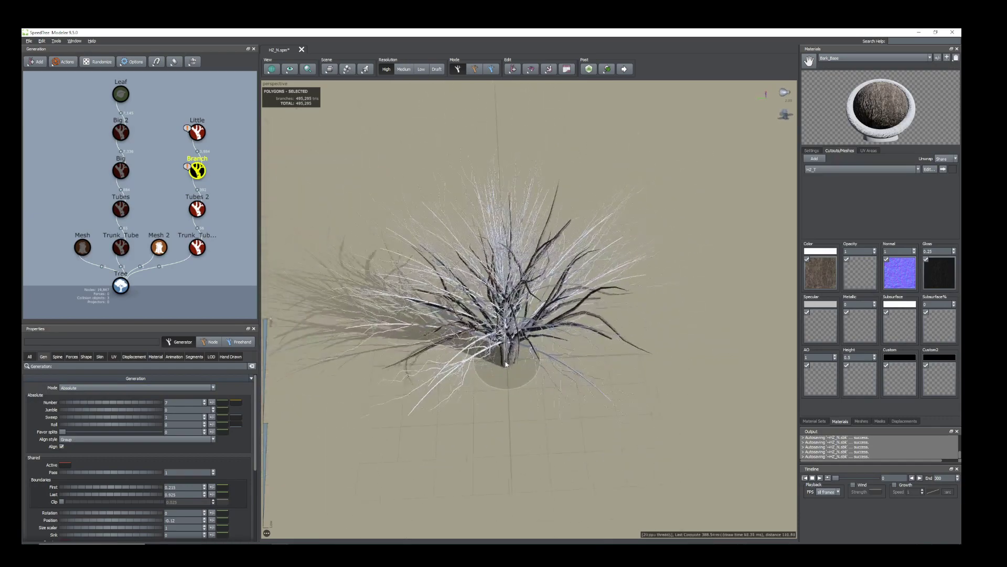
# - Add a Leaf generator as a child of the Little generator
pyautogui.click(192, 135)
pyautogui.moveTo(542, 299); pyautogui.dragTo(512, 249)
pyautogui.rightClick(181, 135)
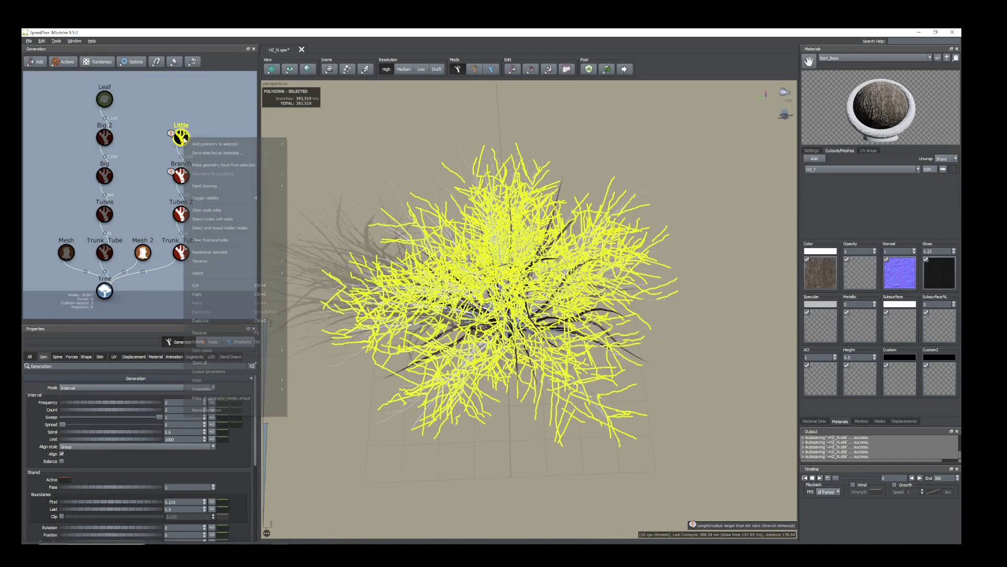
pyautogui.moveTo(205, 149)
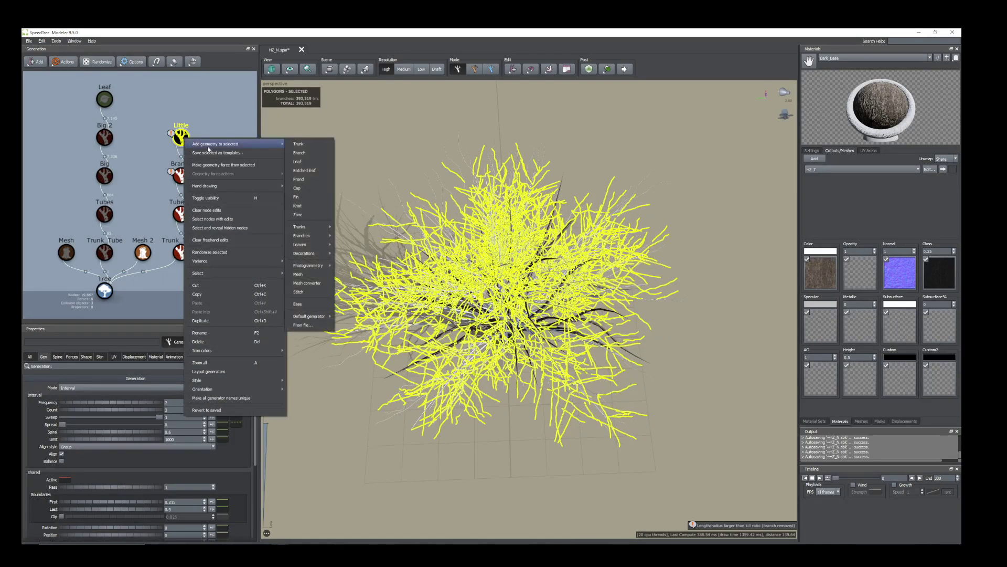
pyautogui.click(298, 161)
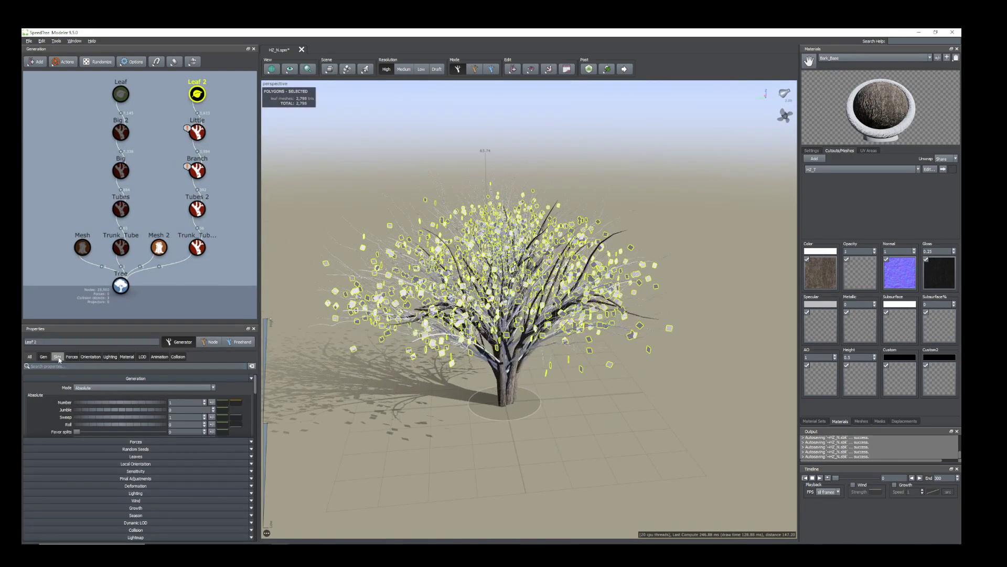
# - Enlarge the new leaves to a size of about 5.86 and check the canopy from several angles
pyautogui.click(58, 357)
pyautogui.moveTo(80, 398); pyautogui.dragTo(242, 403)
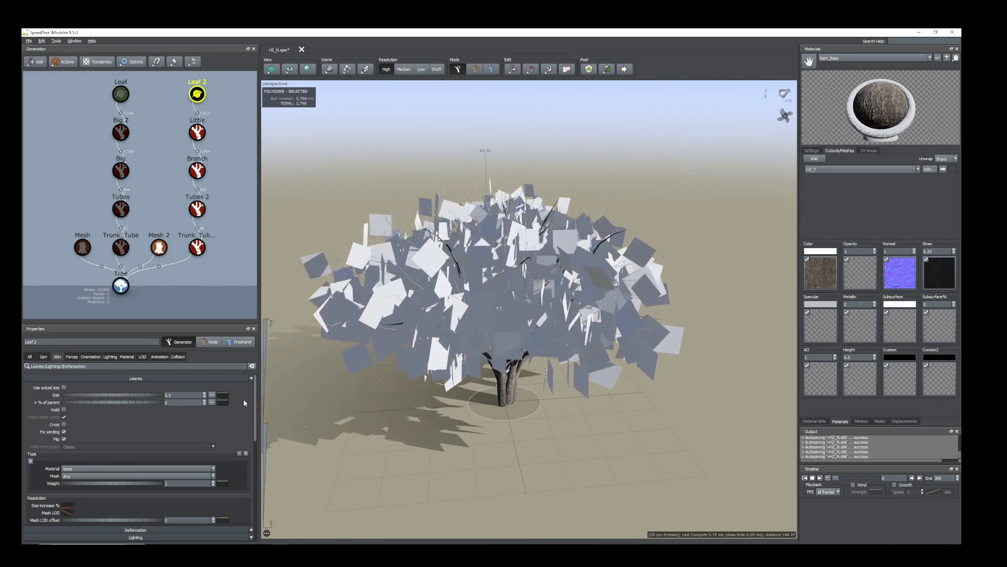
pyautogui.moveTo(455, 406); pyautogui.dragTo(454, 397)
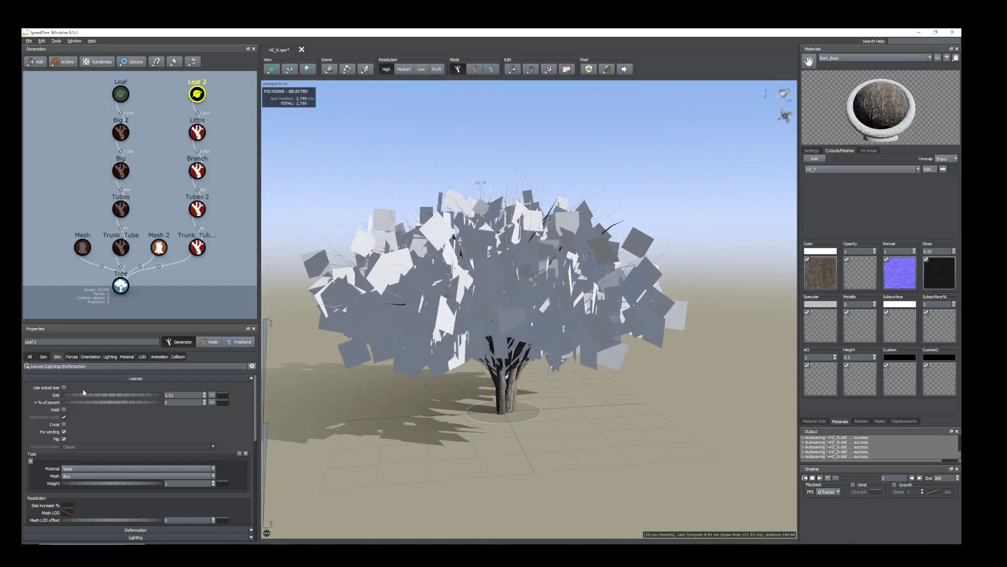
pyautogui.moveTo(89, 398); pyautogui.dragTo(96, 395)
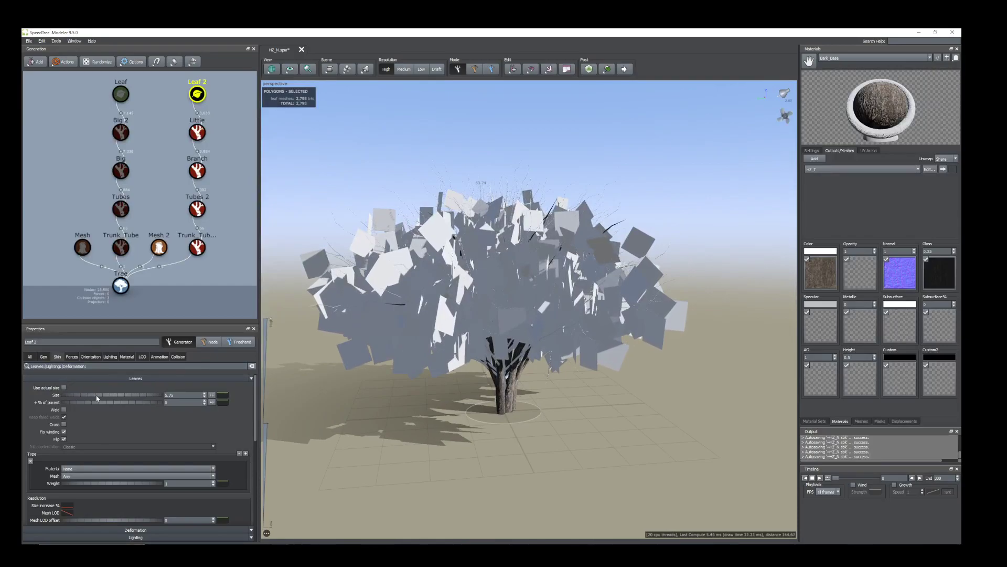
pyautogui.moveTo(540, 257); pyautogui.dragTo(504, 294)
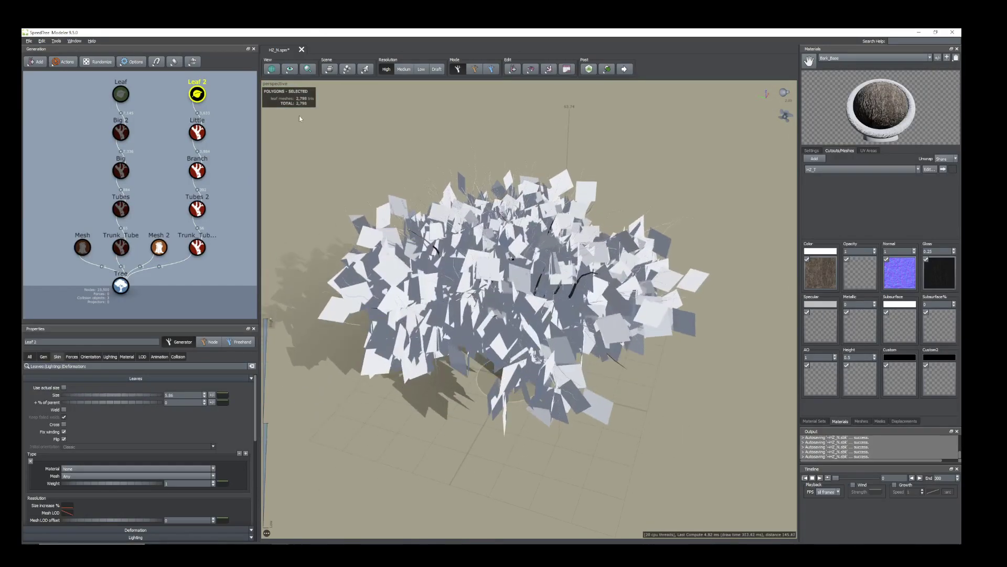
pyautogui.moveTo(397, 245); pyautogui.dragTo(373, 239)
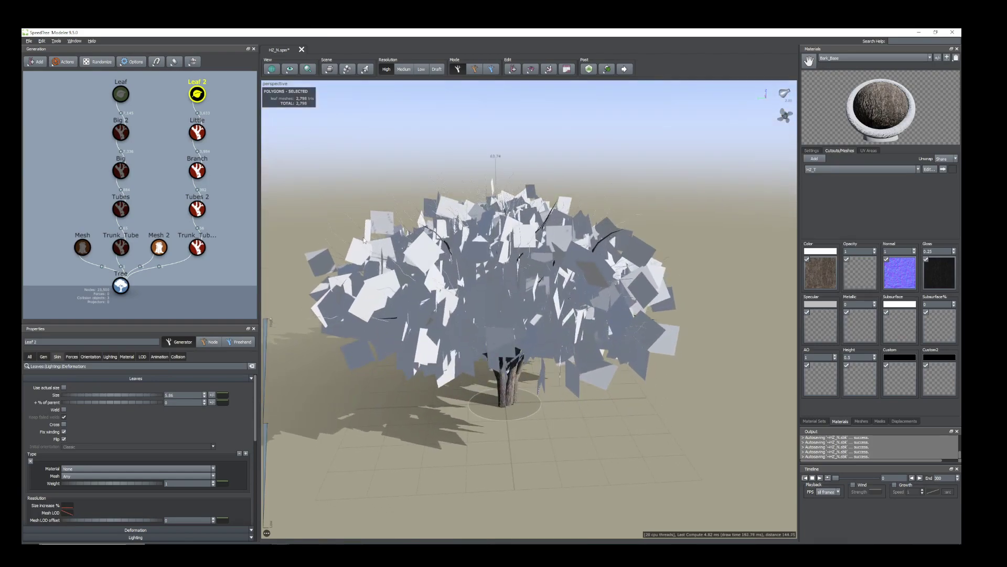
pyautogui.moveTo(430, 223); pyautogui.dragTo(428, 237, button='middle')
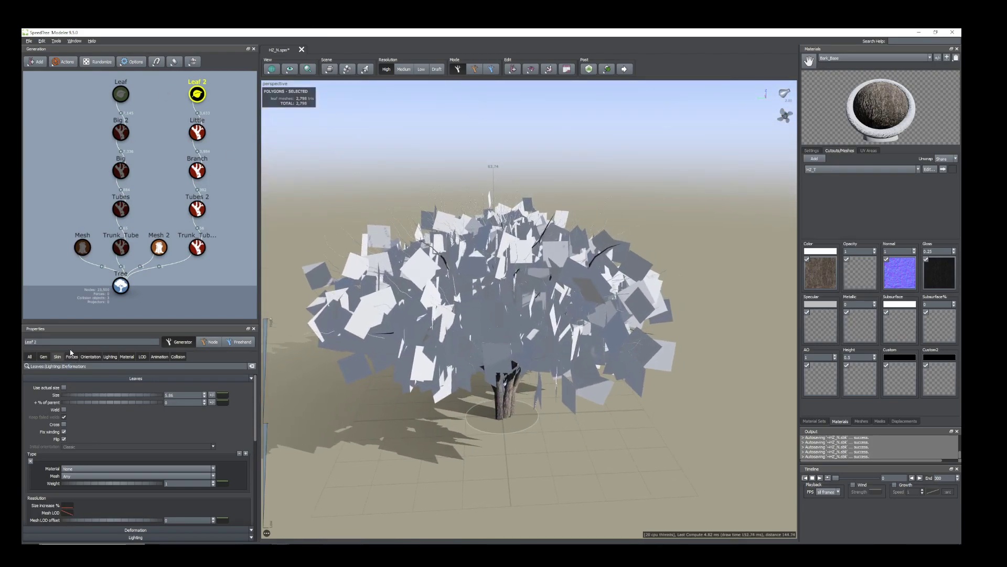
# - Set the Leaf 2 generator's shared position to about 1.65 and view the whole canopy
pyautogui.click(43, 356)
pyautogui.moveTo(72, 523); pyautogui.dragTo(130, 527)
pyautogui.moveTo(404, 491); pyautogui.dragTo(446, 472)
pyautogui.scroll(-3, 410, 460)
pyautogui.moveTo(497, 436); pyautogui.dragTo(562, 428)
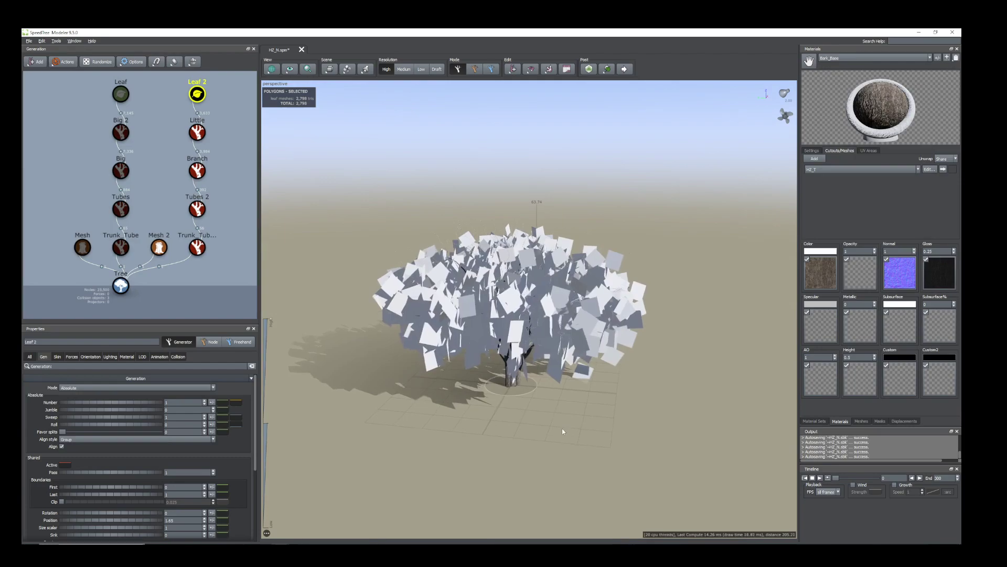
# - Set the Little generator's spine start angle to about 0.143 and inspect the canopy from the side
pyautogui.click(197, 132)
pyautogui.click(58, 356)
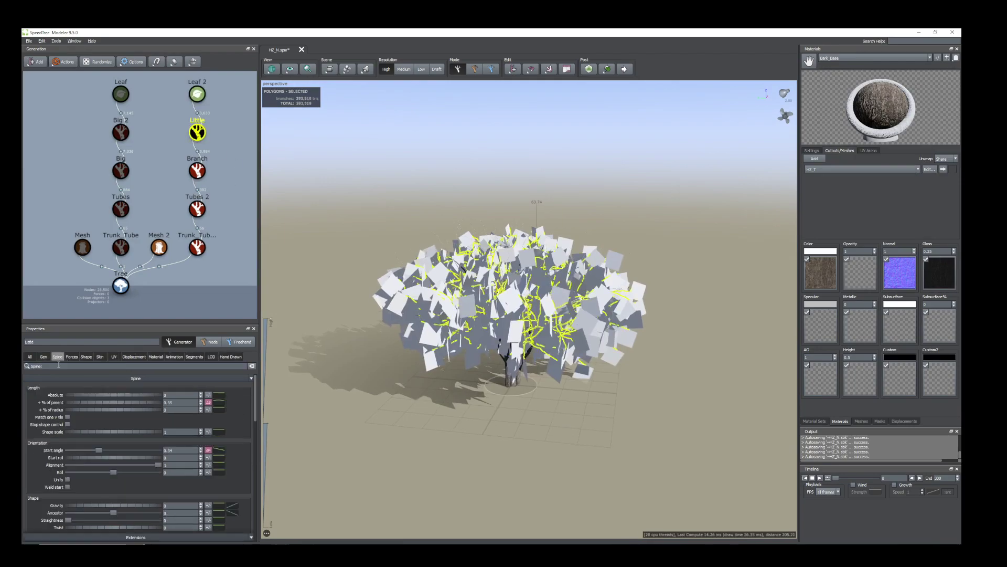
pyautogui.moveTo(100, 455); pyautogui.dragTo(82, 447)
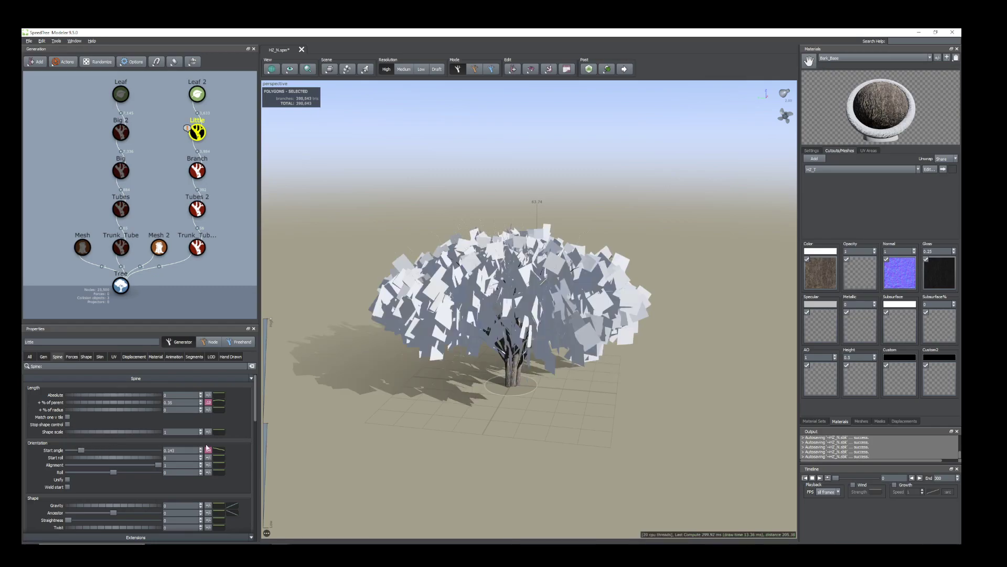
pyautogui.moveTo(558, 459); pyautogui.dragTo(533, 401)
pyautogui.scroll(2, 525, 367)
pyautogui.moveTo(499, 315); pyautogui.dragTo(488, 298)
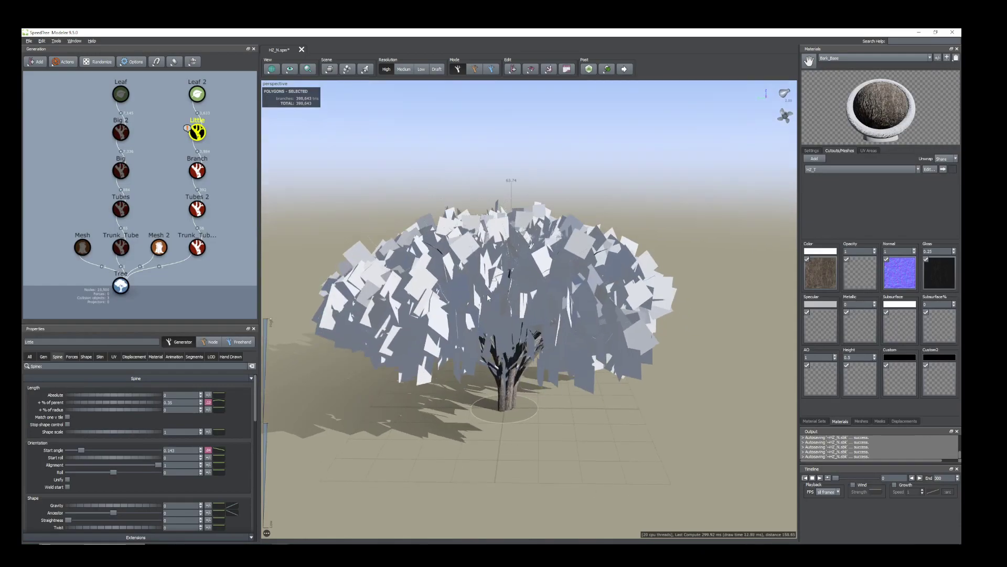
# - Add a Little branch generator as a child of the existing Little generator
pyautogui.click(198, 95)
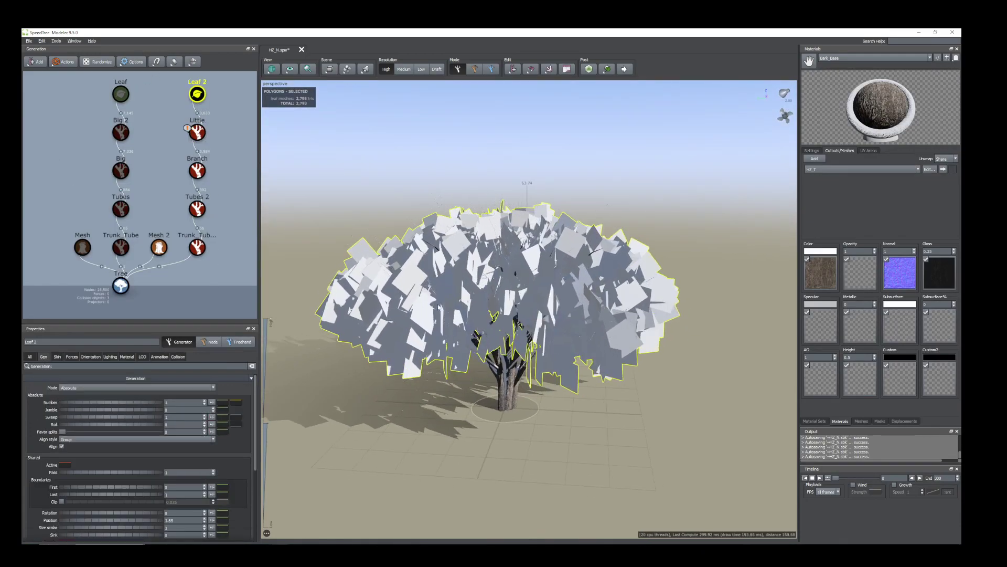
pyautogui.click(197, 133)
pyautogui.rightClick(197, 133)
pyautogui.moveTo(221, 140)
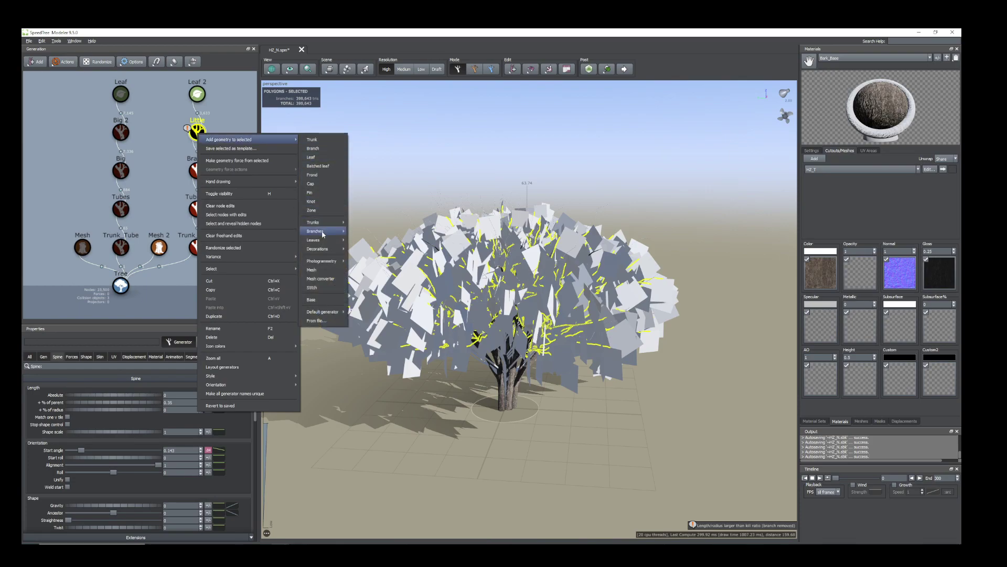
pyautogui.moveTo(323, 234)
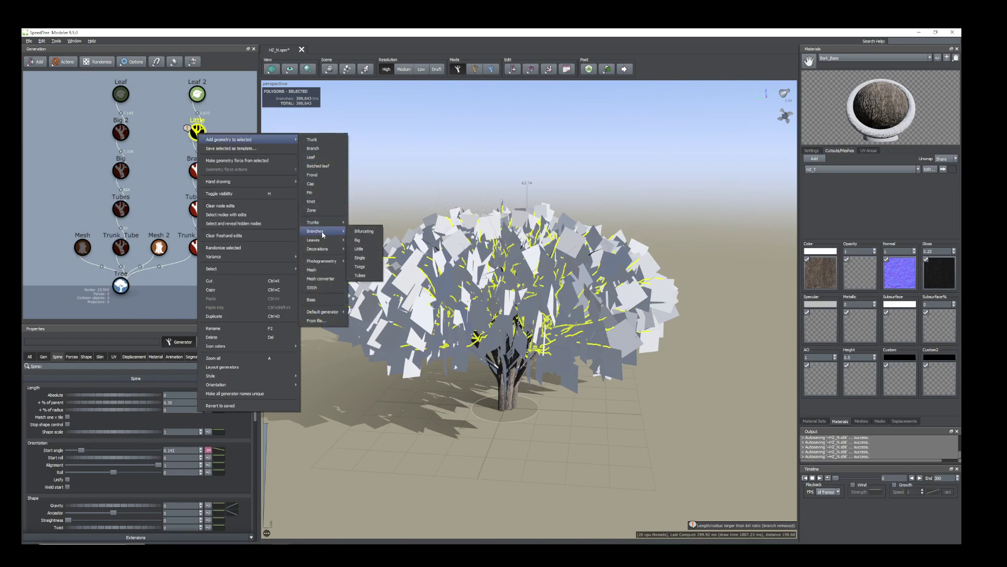
pyautogui.click(359, 248)
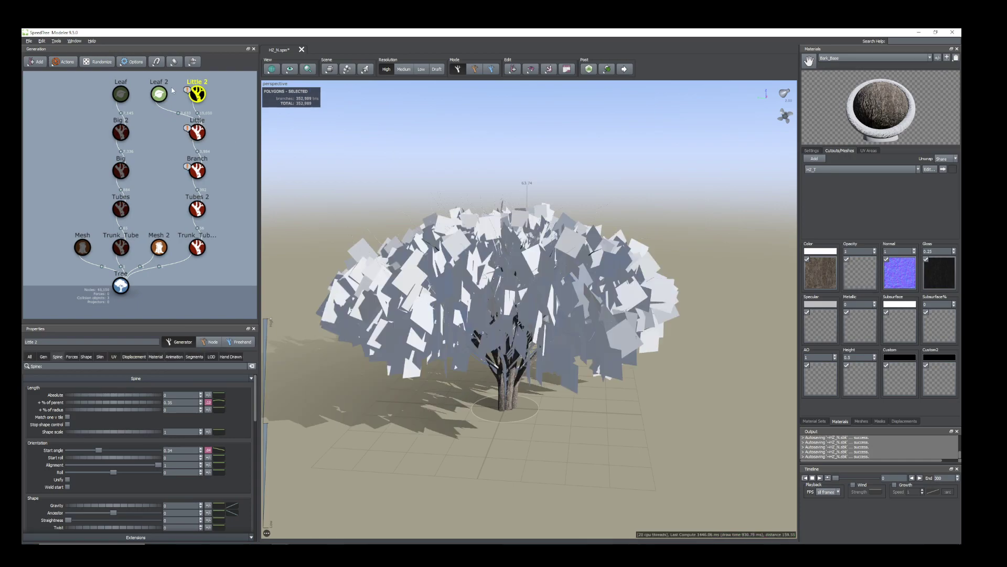
# - Duplicate the Leaf 2 generator, attach the copy to Little 2 and check the denser canopy
pyautogui.moveTo(212, 124); pyautogui.dragTo(176, 173, button='middle')
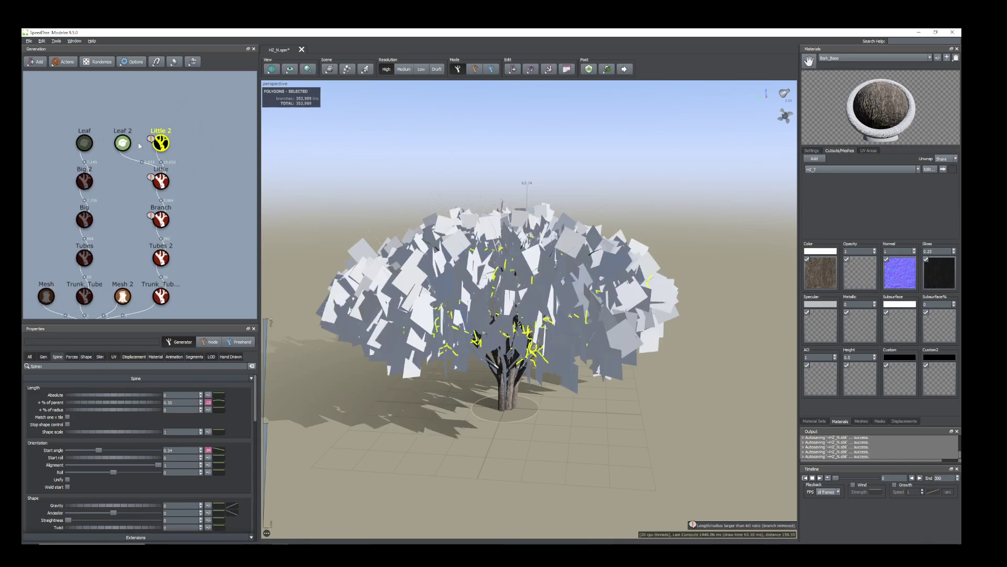
pyautogui.click(123, 143)
pyautogui.rightClick(122, 143)
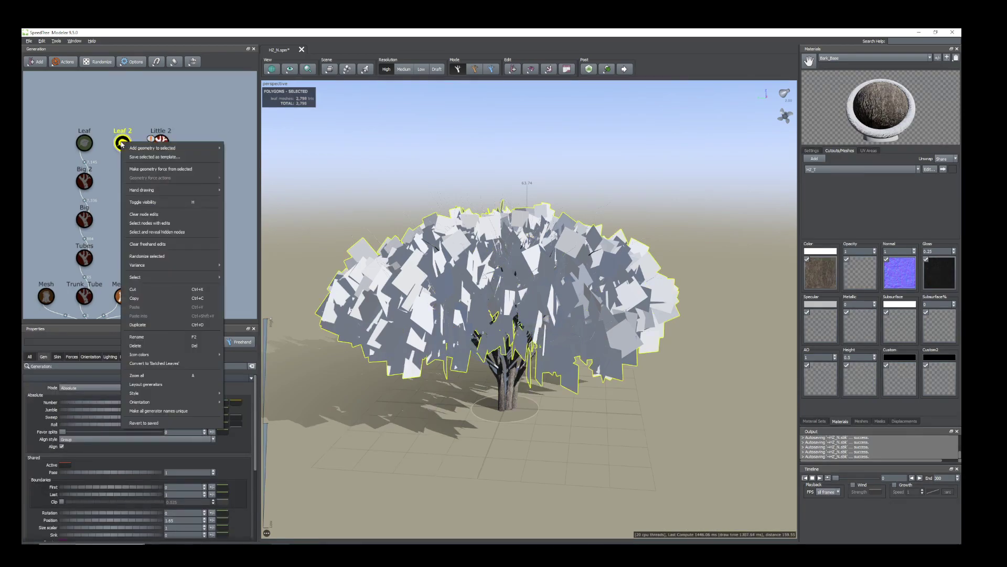
pyautogui.click(152, 330)
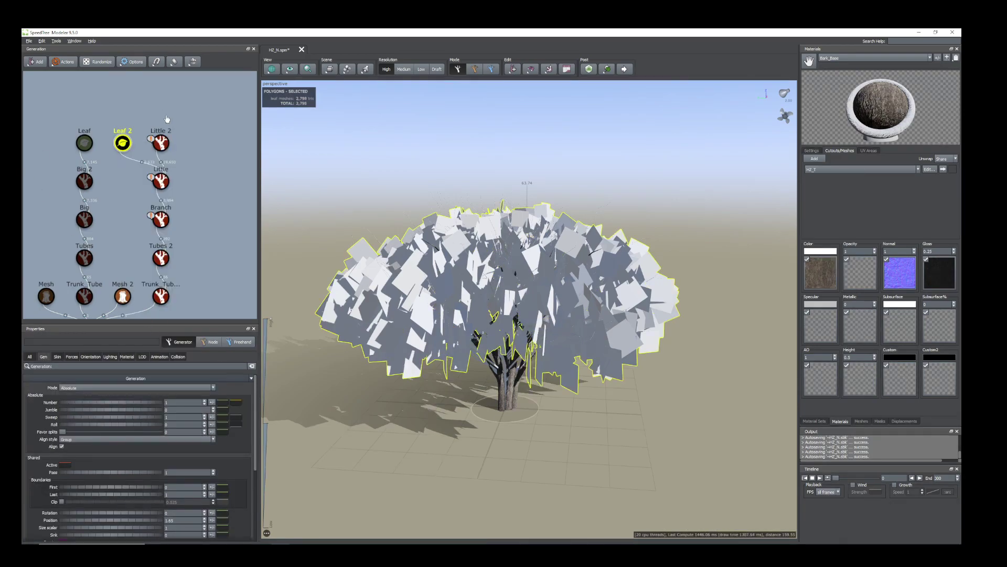
pyautogui.moveTo(198, 142); pyautogui.dragTo(160, 144)
pyautogui.moveTo(490, 212); pyautogui.dragTo(512, 287)
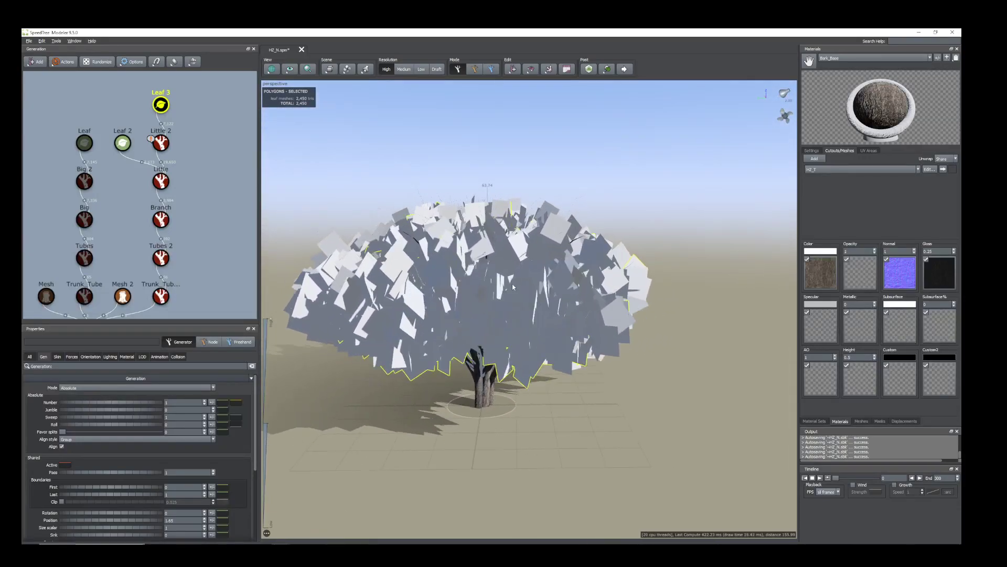
# - Preview the WhiteBirchLeaf_1 material and assign it to the Leaf 2 generator
pyautogui.click(457, 282)
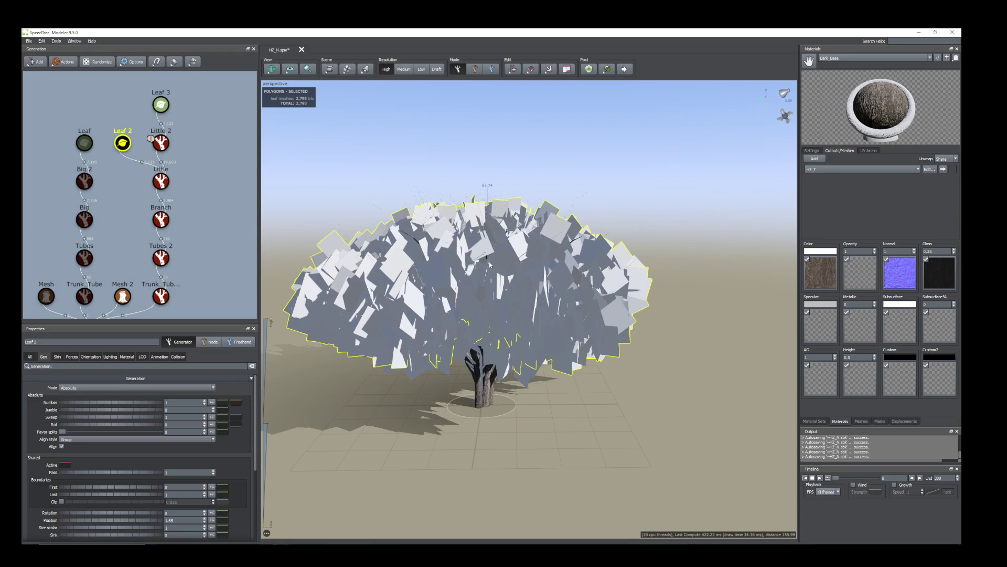
pyautogui.click(127, 357)
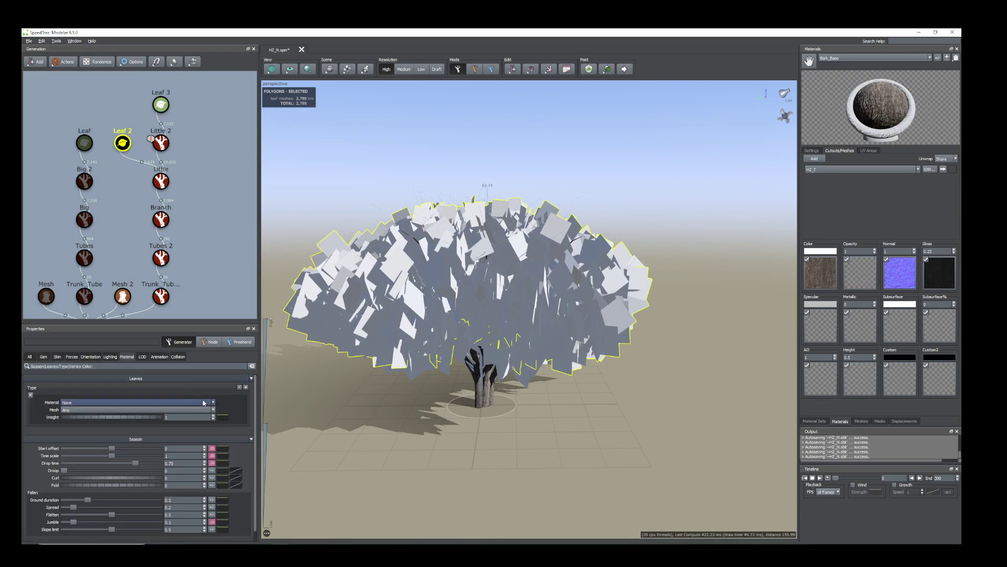
pyautogui.click(213, 403)
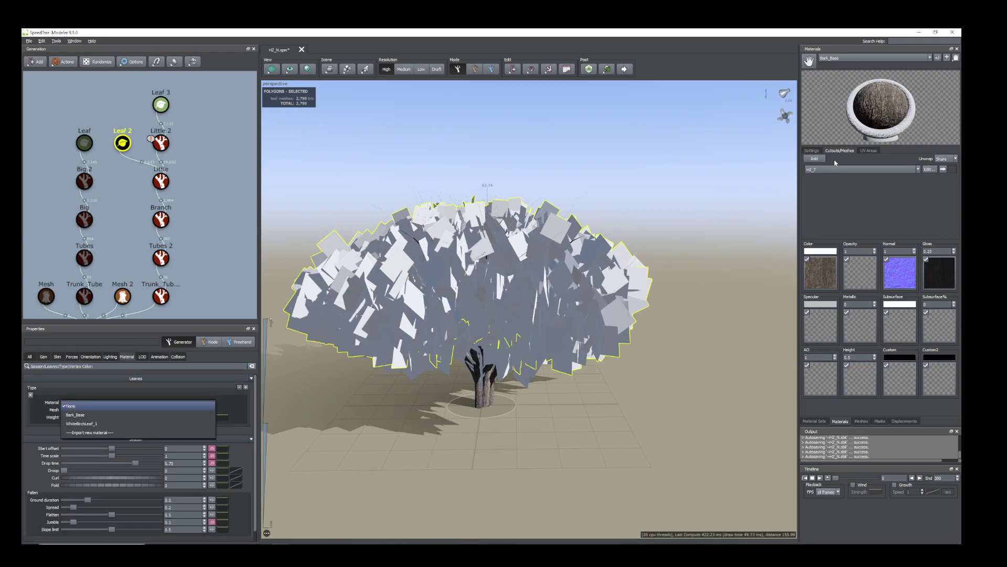
pyautogui.click(932, 59)
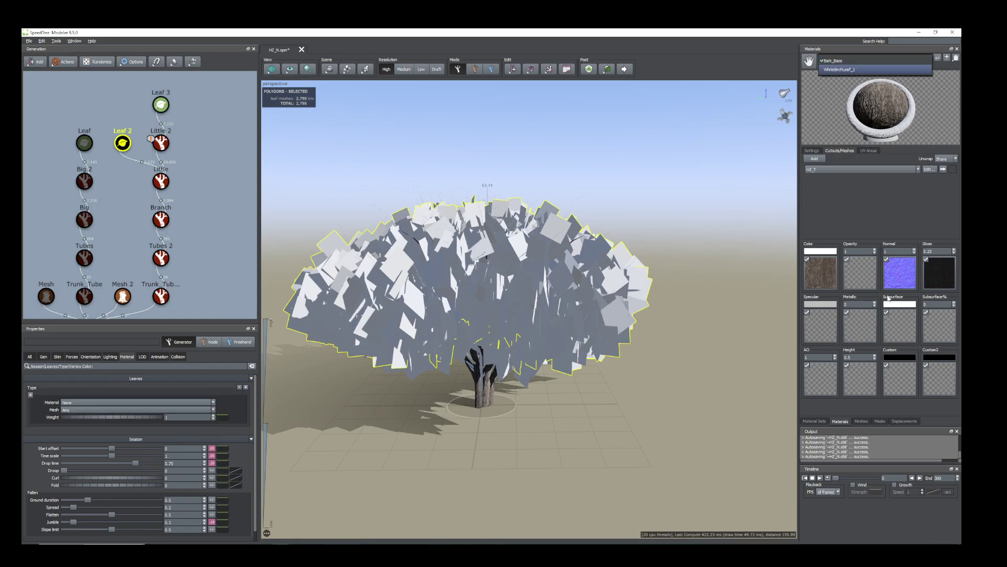
pyautogui.click(875, 62)
pyautogui.scroll(-1, 872, 58)
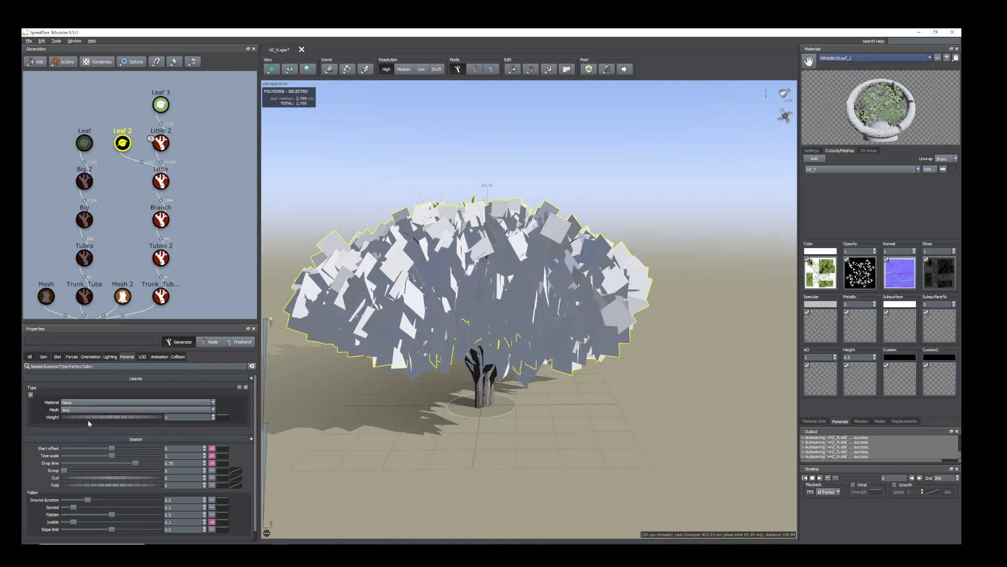
pyautogui.click(213, 403)
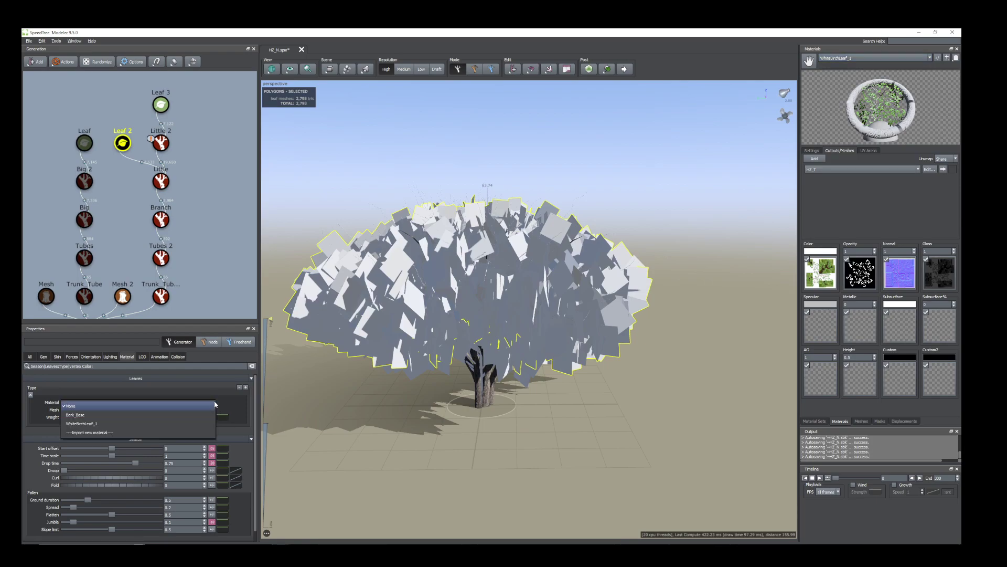
pyautogui.click(162, 421)
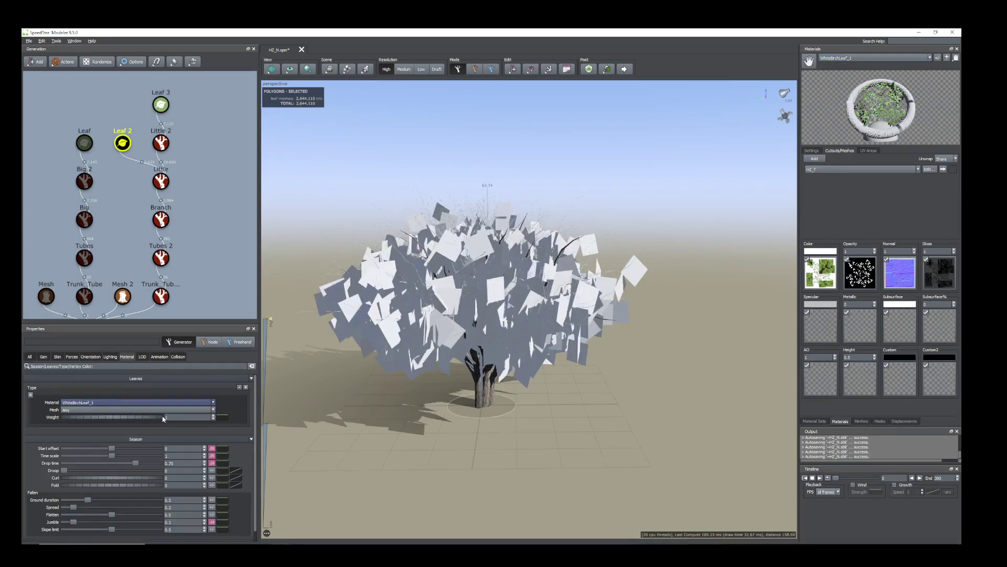
# - Assign the WhiteBirchLeaf_1 material to the Leaf 3 generator and inspect the tree
pyautogui.click(438, 345)
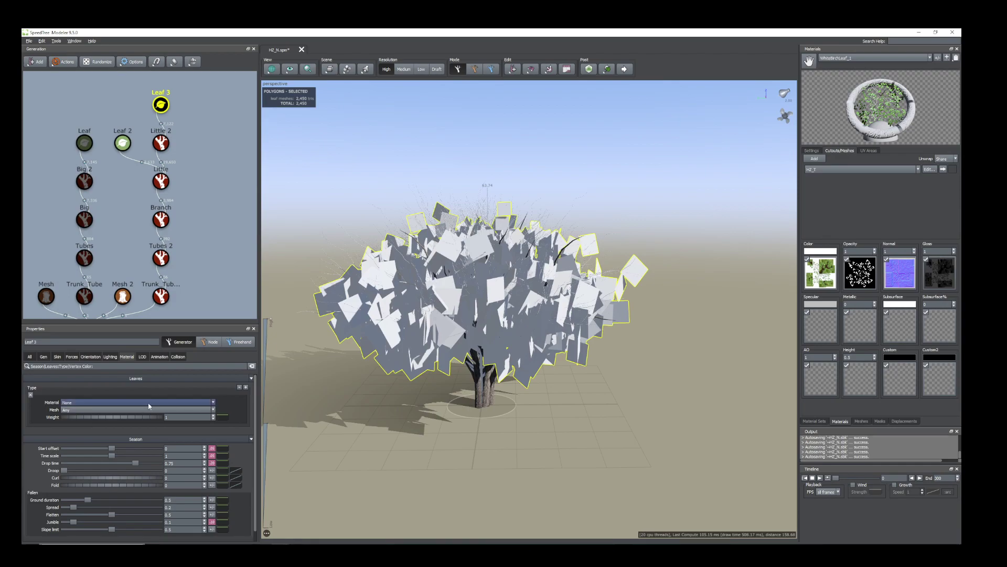
pyautogui.click(207, 409)
pyautogui.click(174, 426)
pyautogui.moveTo(506, 364)
pyautogui.mouseDown()
pyautogui.moveTo(522, 371)
pyautogui.moveTo(508, 383)
pyautogui.mouseUp()
pyautogui.scroll(3, 426, 325)
pyautogui.moveTo(426, 325); pyautogui.dragTo(474, 304)
pyautogui.scroll(-2, 475, 305)
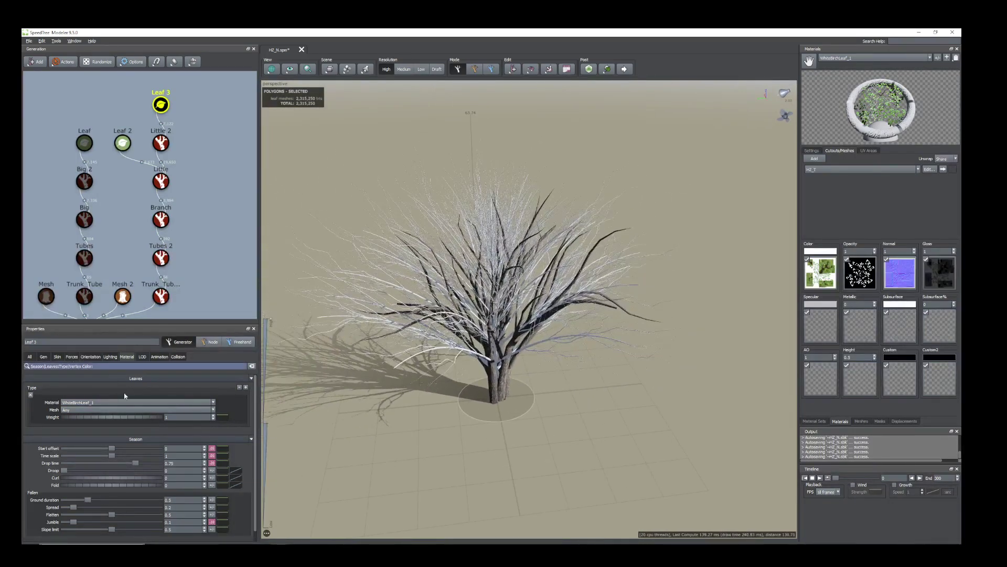
# - Import a new white birch leaf material for the Leaf 3 generator and inspect the foliage near and far
pyautogui.click(152, 401)
pyautogui.click(161, 415)
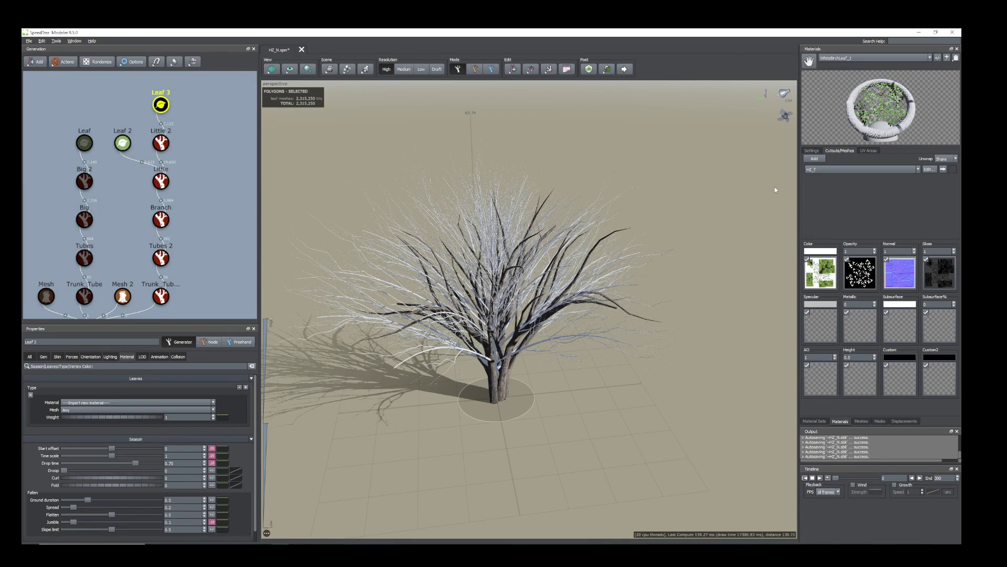
pyautogui.moveTo(677, 316); pyautogui.dragTo(559, 303)
pyautogui.scroll(3, 585, 301)
pyautogui.scroll(2, 584, 300)
pyautogui.scroll(-3, 566, 300)
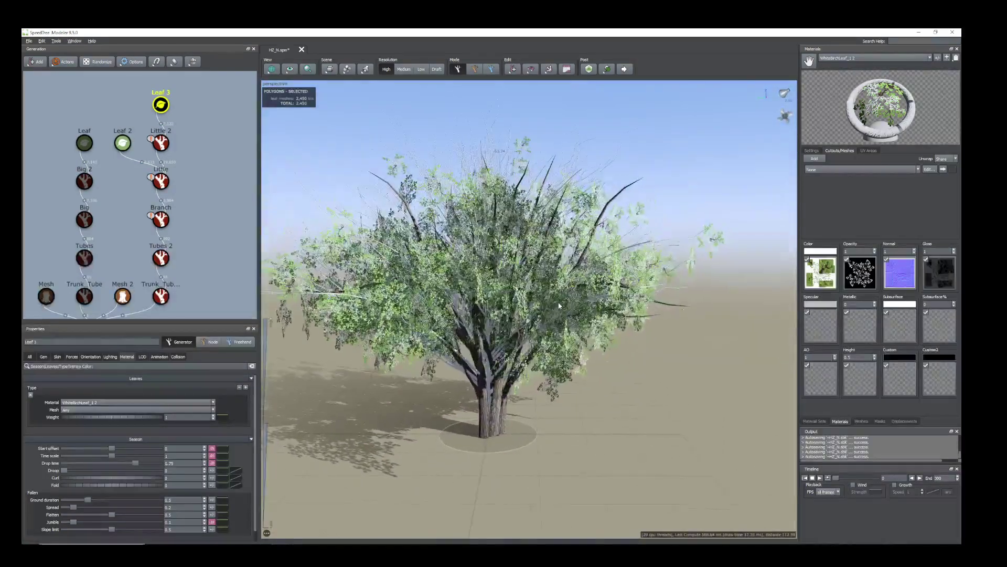
pyautogui.scroll(5, 559, 306)
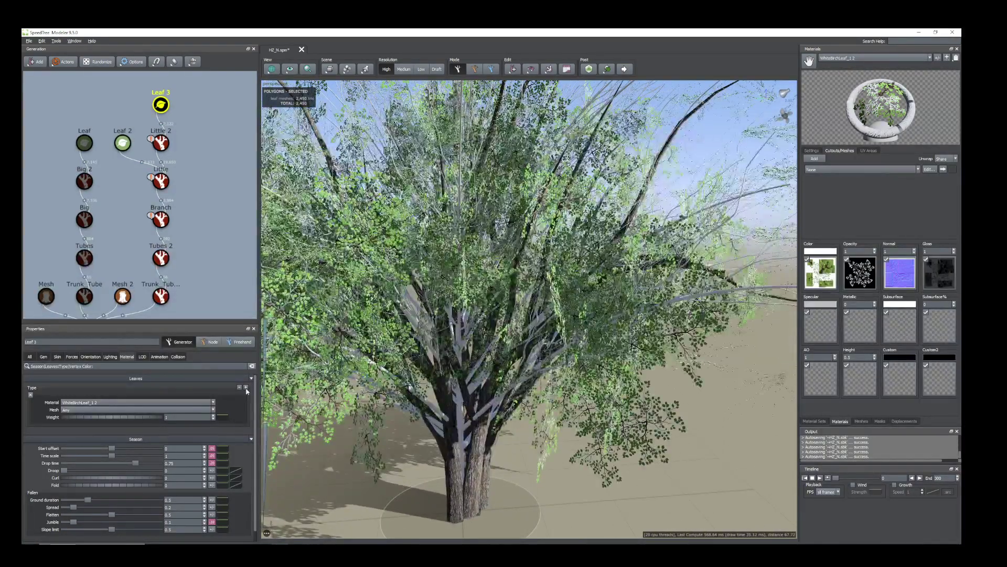
pyautogui.click(322, 405)
pyautogui.scroll(-6, 326, 242)
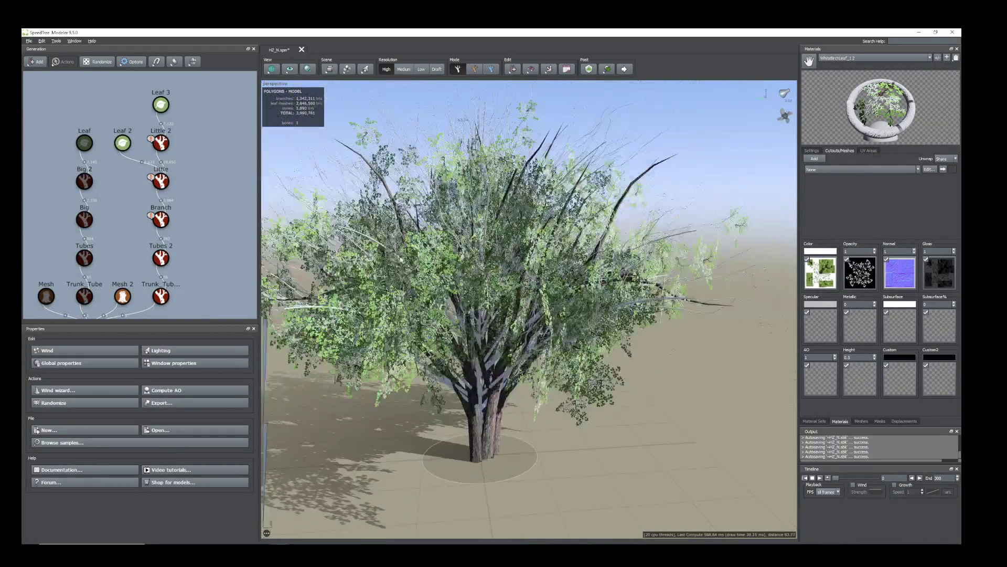
# - Set the Leaf 3 leaf size to about 7.53 and make the WhiteBirchLeaf_1 2 material two-sided
pyautogui.click(161, 105)
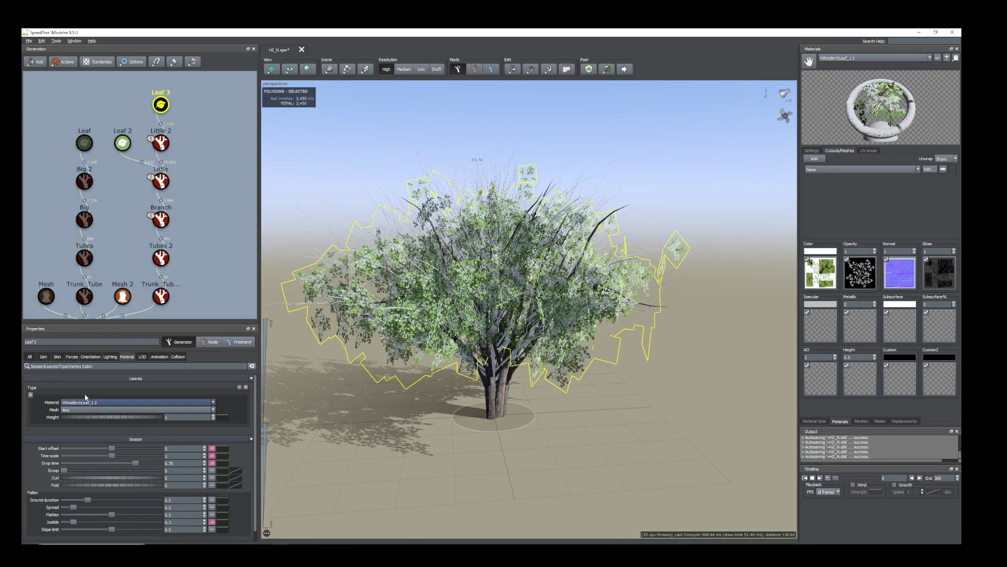
pyautogui.click(44, 357)
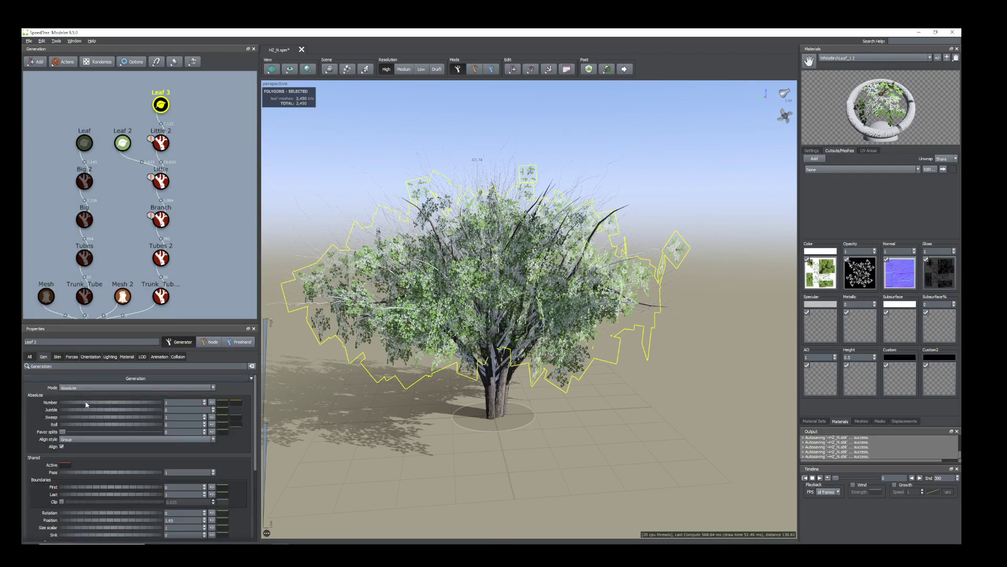
pyautogui.click(57, 357)
pyautogui.moveTo(83, 396); pyautogui.dragTo(146, 413)
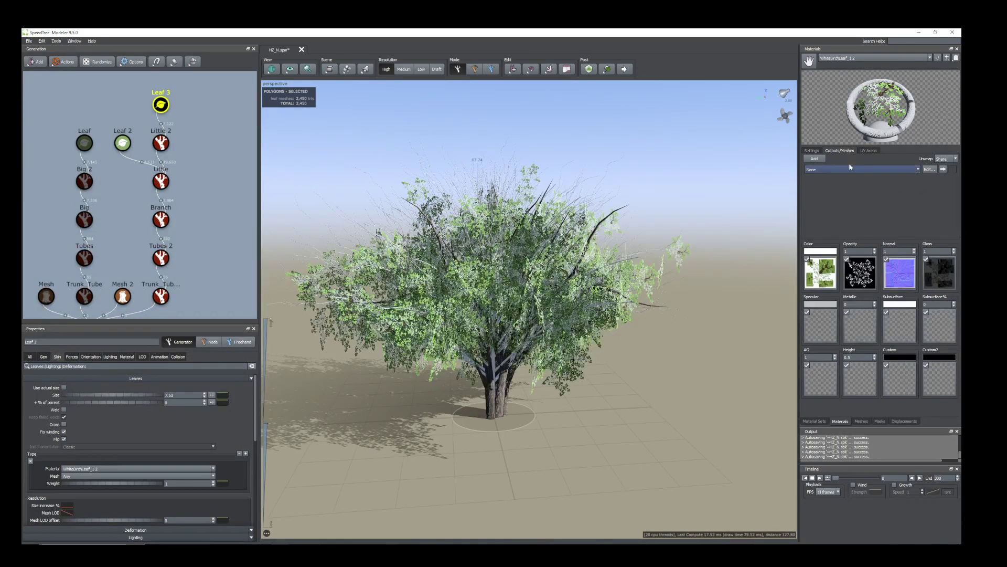
pyautogui.click(811, 151)
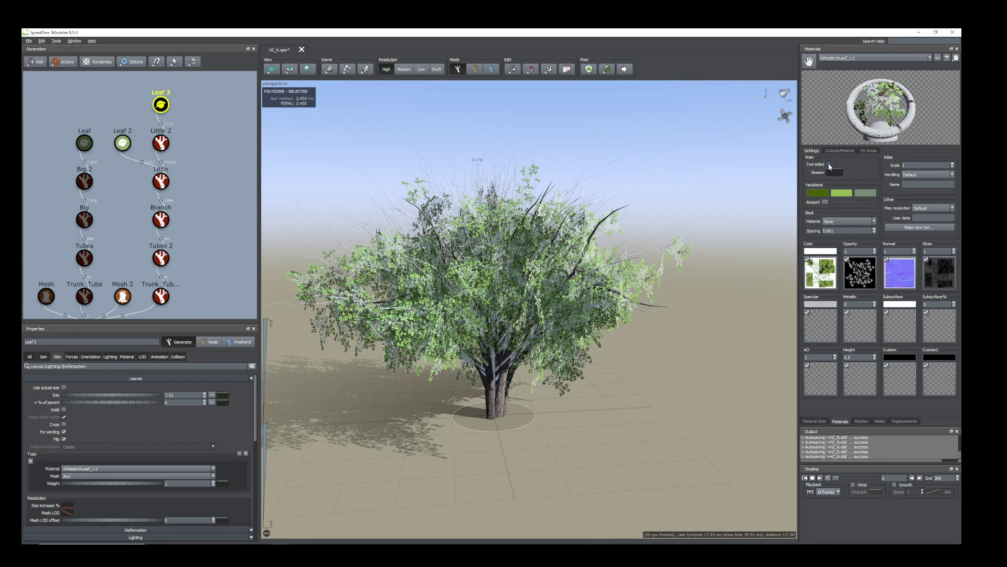
pyautogui.click(829, 164)
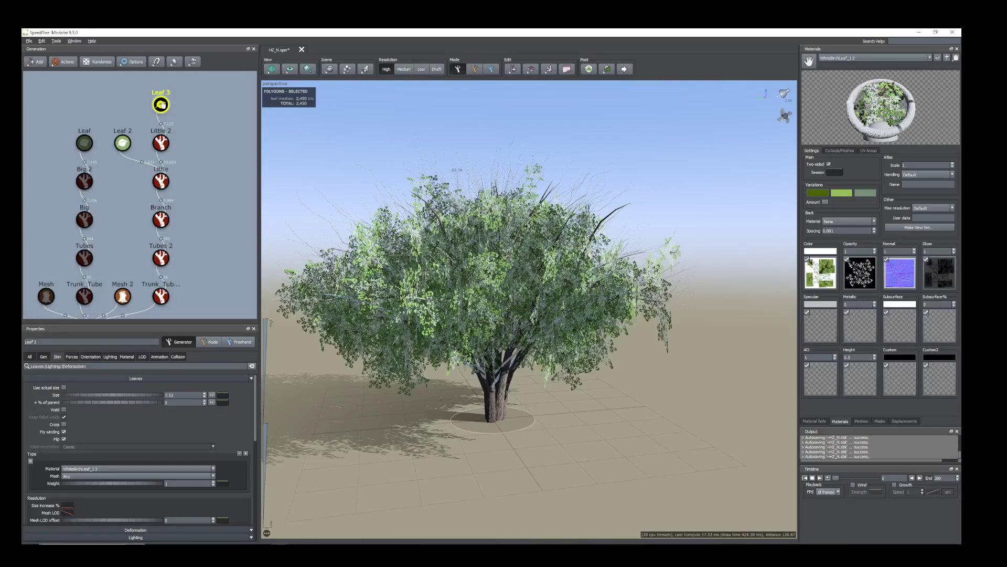
# - Assign the WhiteBirchLeaf_1 2 material to the Leaf 2 generator and inspect the canopy up close and from outside
pyautogui.click(140, 134)
pyautogui.click(123, 144)
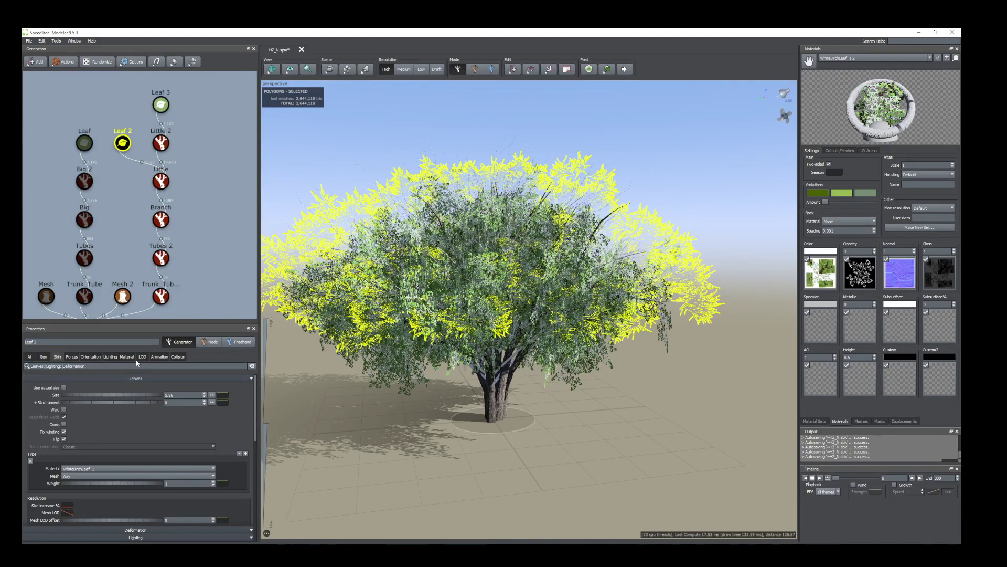
pyautogui.click(127, 357)
pyautogui.click(213, 404)
pyautogui.click(143, 415)
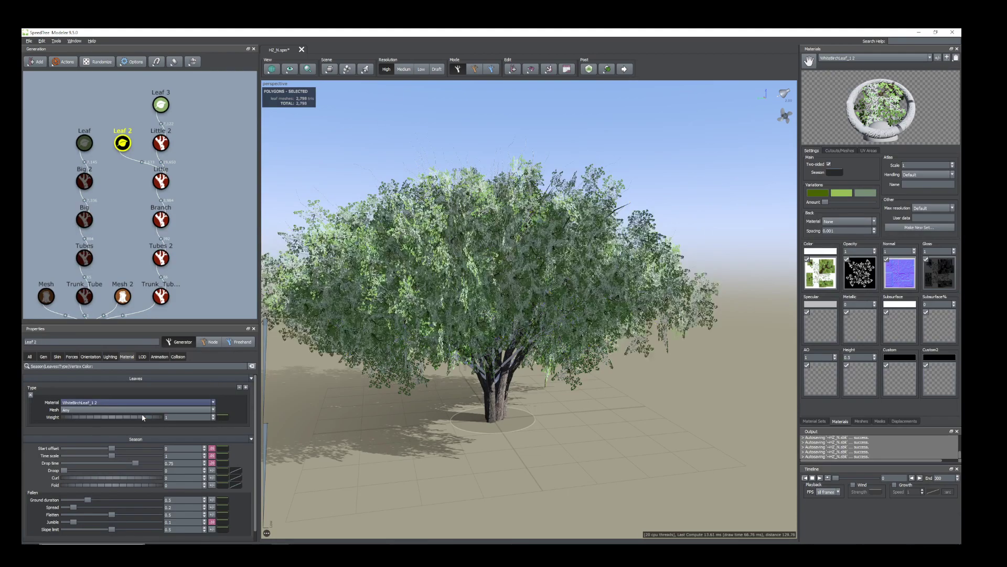
pyautogui.moveTo(532, 378); pyautogui.dragTo(527, 360)
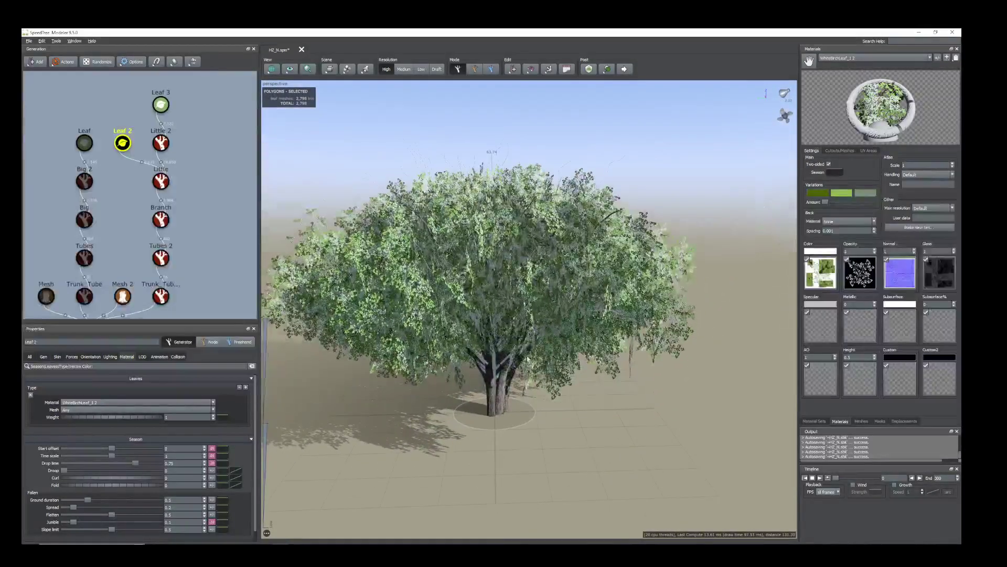
pyautogui.click(689, 329)
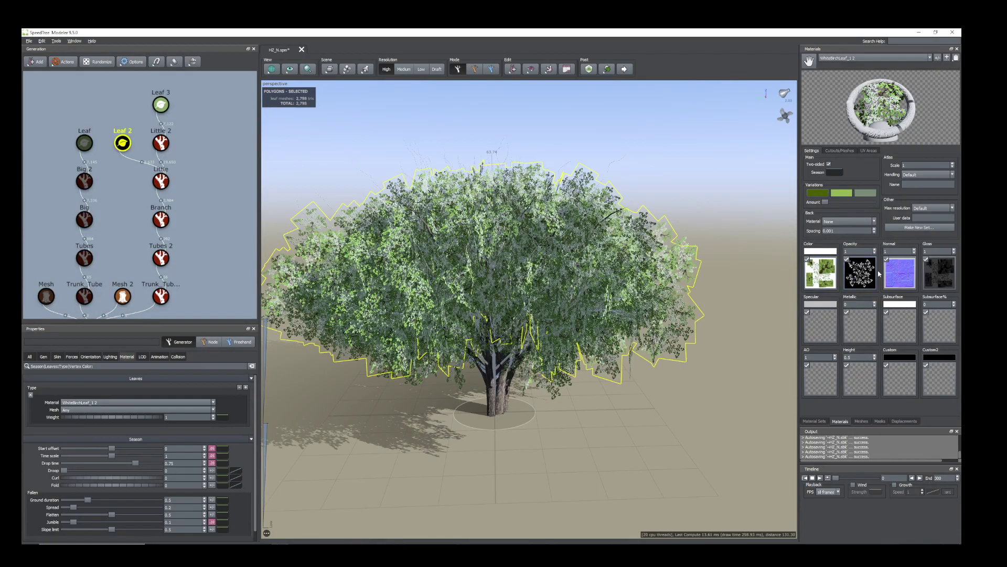
pyautogui.scroll(10, 570, 309)
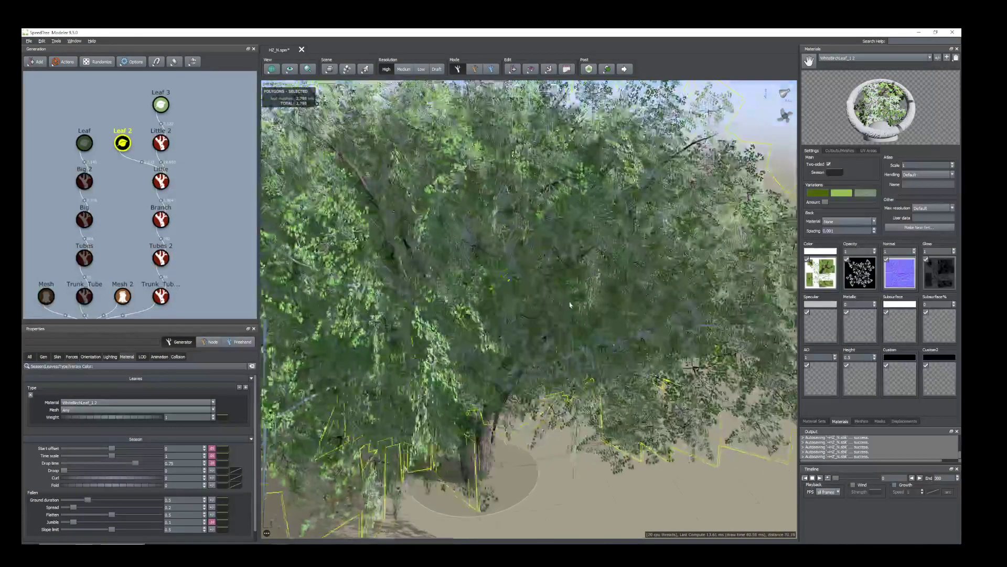
pyautogui.scroll(10, 571, 309)
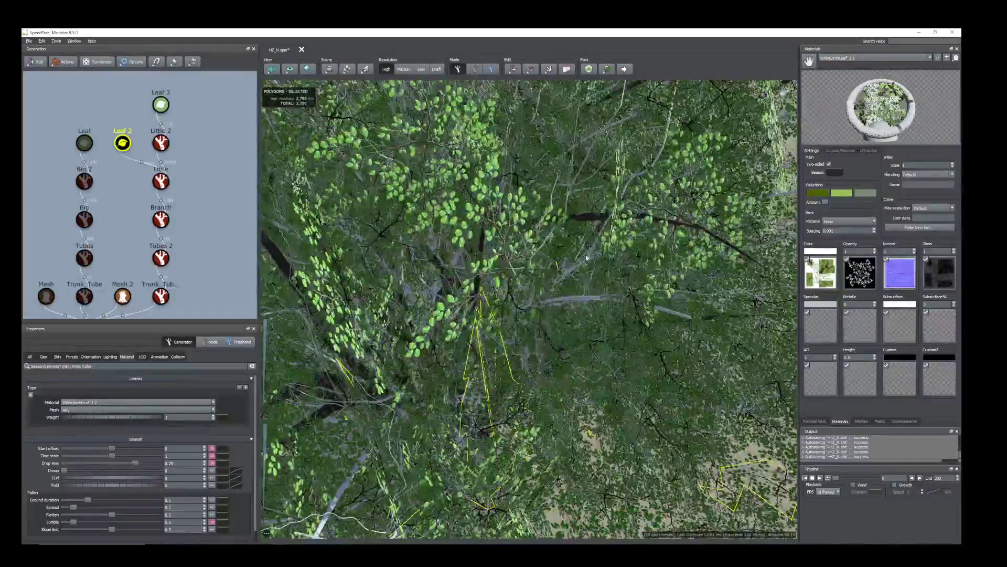
pyautogui.scroll(-12, 531, 295)
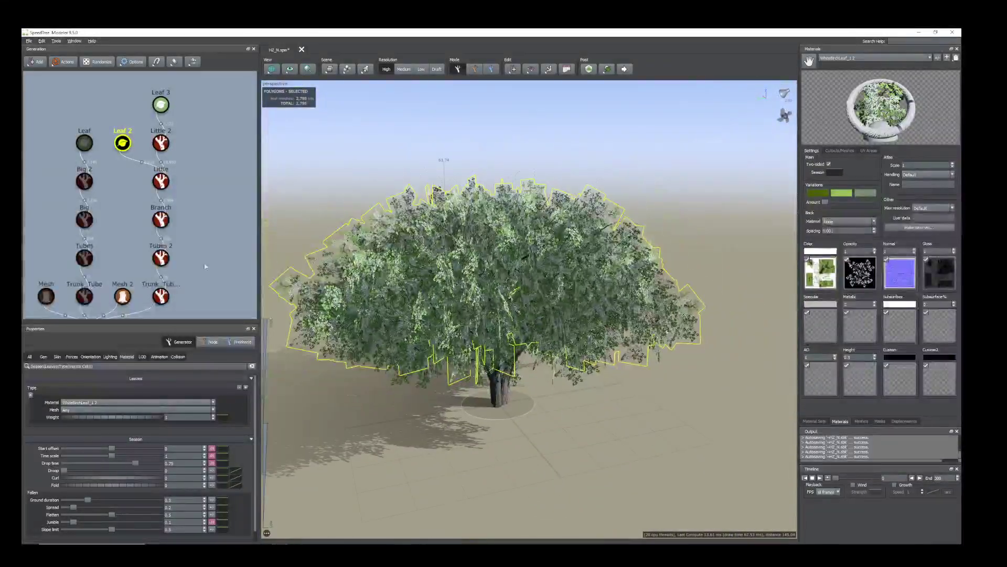
# - Hide the Little 2, Little, Branch and Tubes 2 branch generators and inspect the remaining foliage
pyautogui.moveTo(145, 131); pyautogui.dragTo(192, 275)
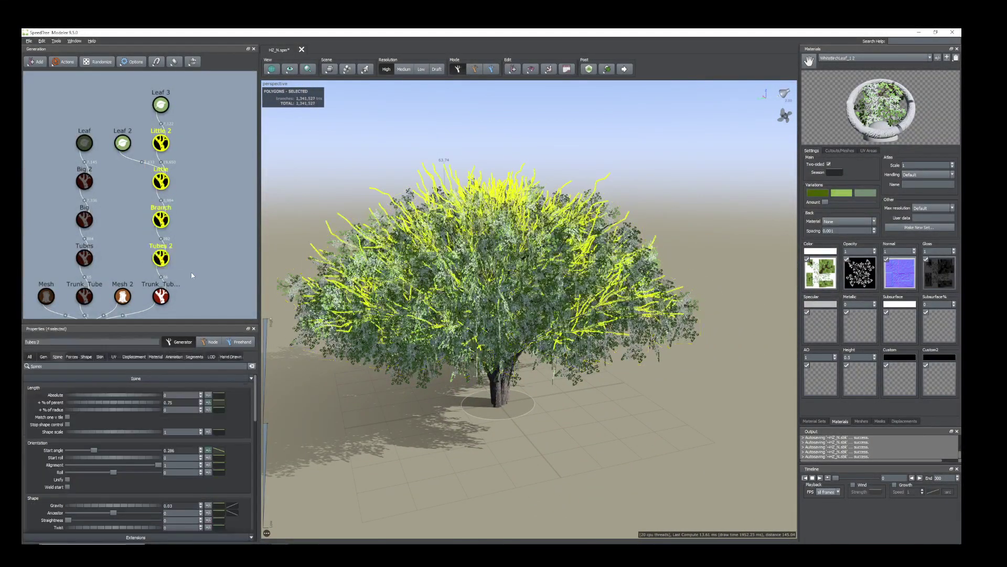
pyautogui.moveTo(149, 140); pyautogui.dragTo(188, 257)
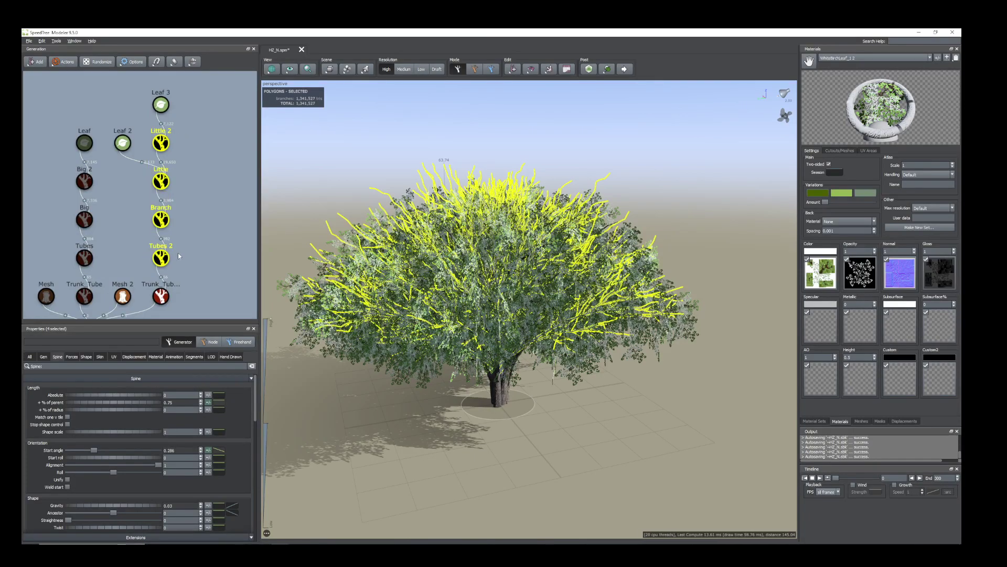
pyautogui.press('h')
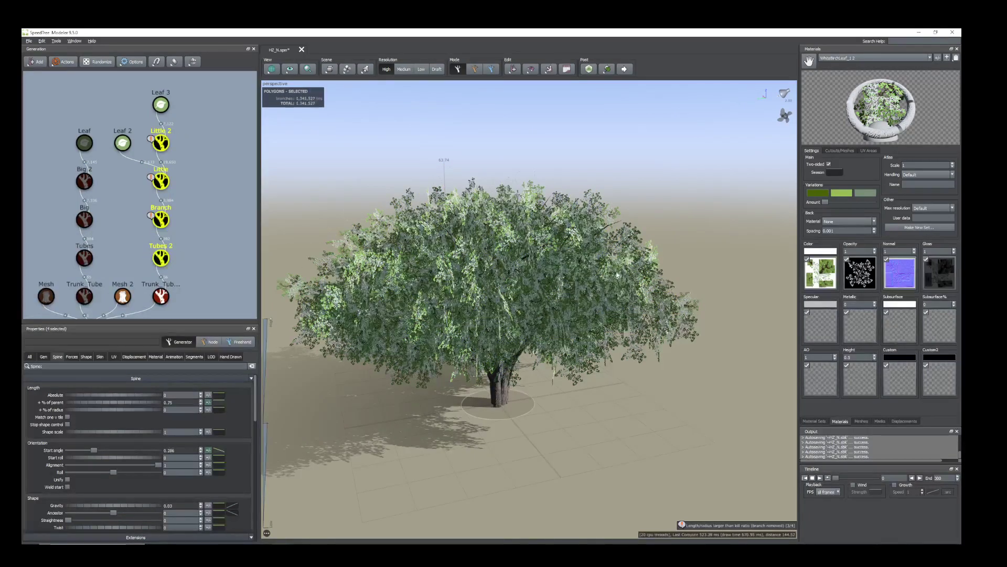
pyautogui.moveTo(530, 247); pyautogui.dragTo(657, 282)
pyautogui.scroll(2, 509, 298)
# - Raise the contrast of the WhiteBirchLeaf_1 2 opacity map and inspect the foliage up close and from outside
pyautogui.click(551, 297)
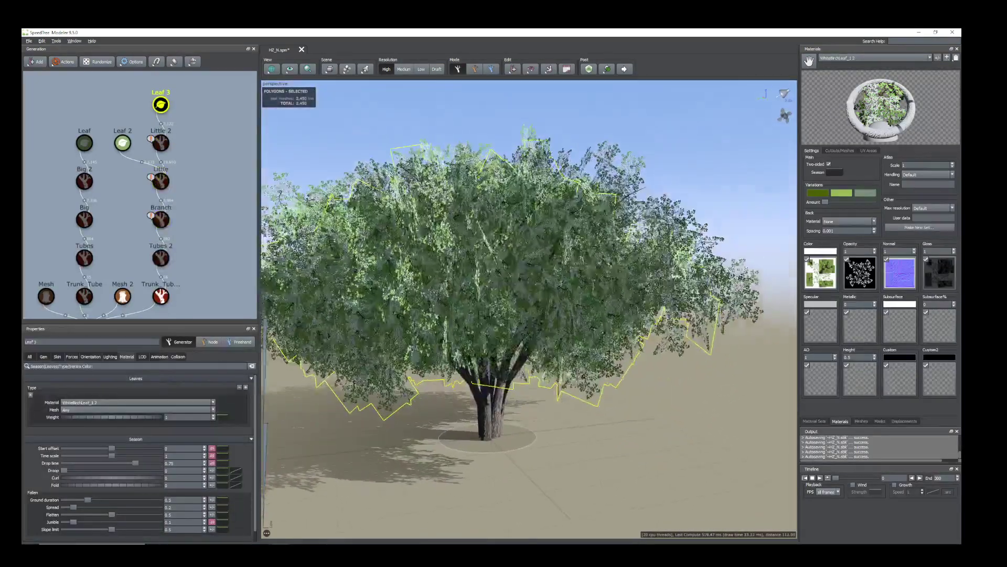
pyautogui.doubleClick(864, 269)
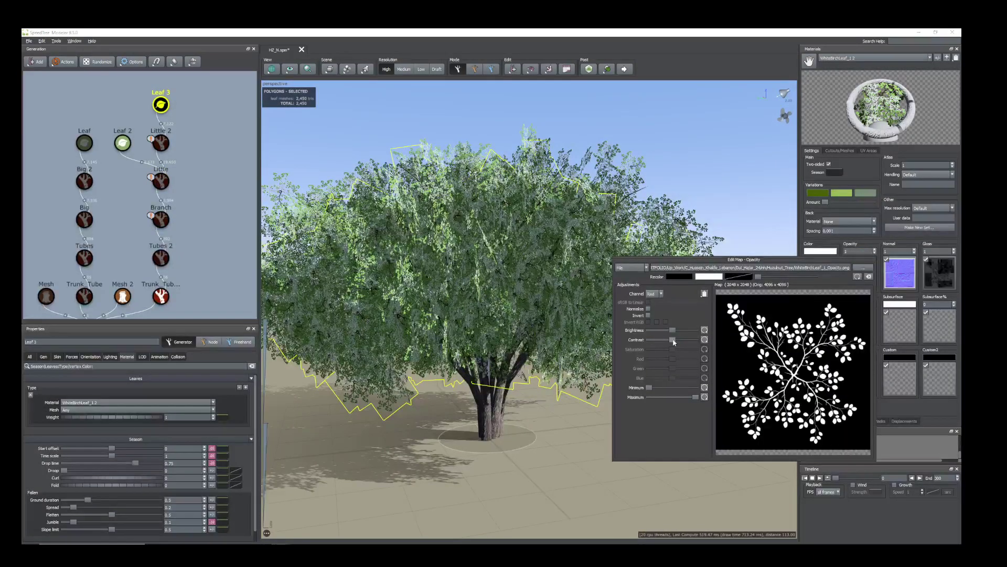
pyautogui.moveTo(678, 340); pyautogui.dragTo(690, 343)
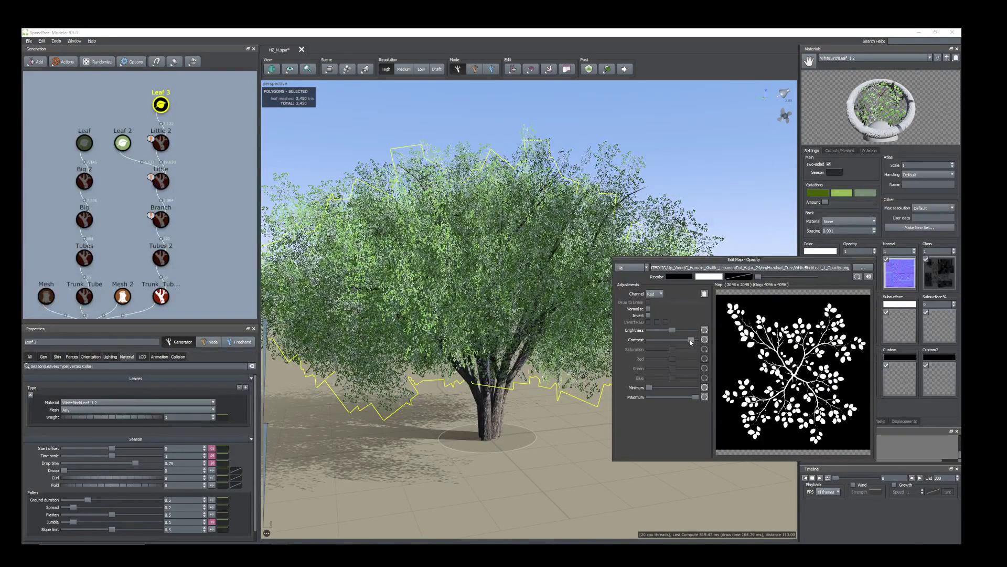
pyautogui.moveTo(547, 386); pyautogui.dragTo(569, 336)
pyautogui.scroll(3, 571, 324)
pyautogui.scroll(-1, 572, 324)
pyautogui.scroll(2, 559, 317)
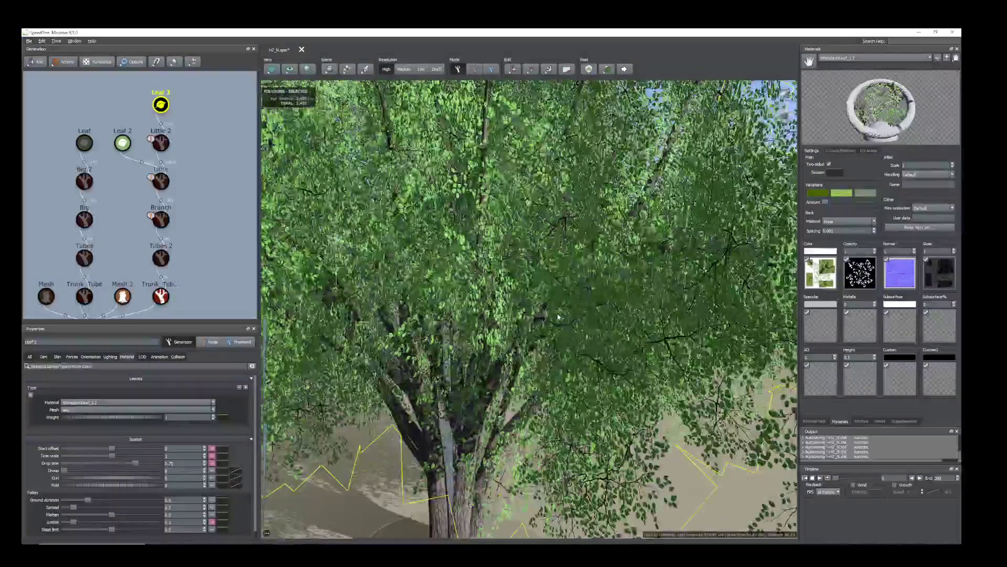
pyautogui.scroll(-4, 572, 321)
pyautogui.scroll(-4, 634, 338)
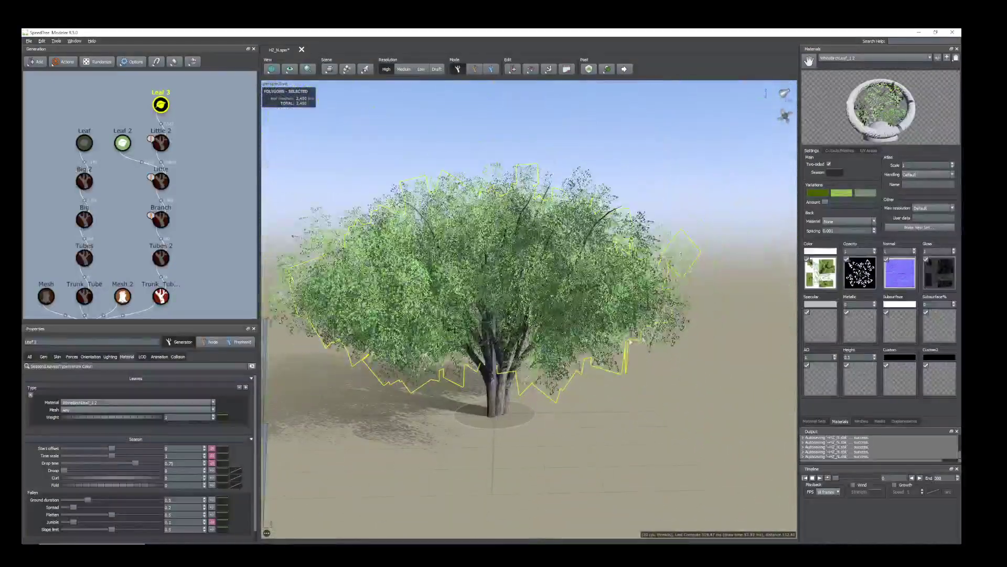
pyautogui.moveTo(623, 337); pyautogui.dragTo(626, 338, button='middle')
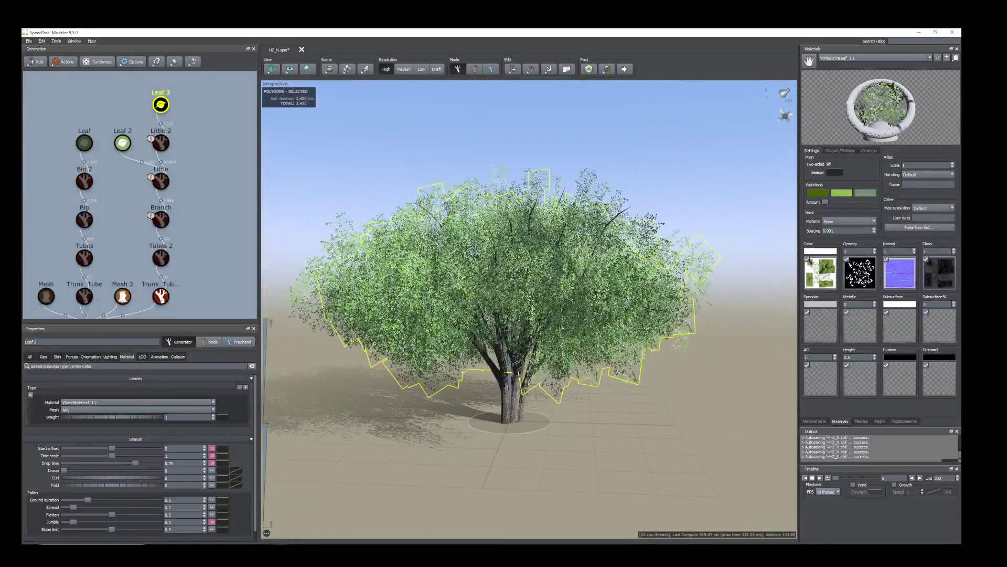
pyautogui.moveTo(587, 317); pyautogui.dragTo(593, 307)
# - Hide the Trunk_Tube 2 generator and show the Little 2, Little, Branch and Tubes 2 generators again
pyautogui.click(147, 195)
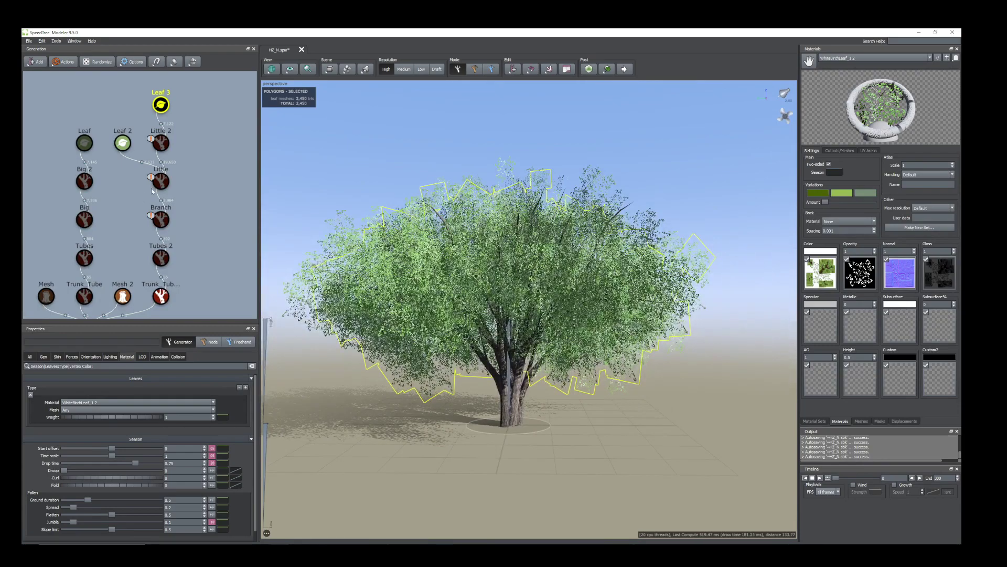
pyautogui.click(162, 297)
pyautogui.moveTo(313, 297); pyautogui.dragTo(306, 315)
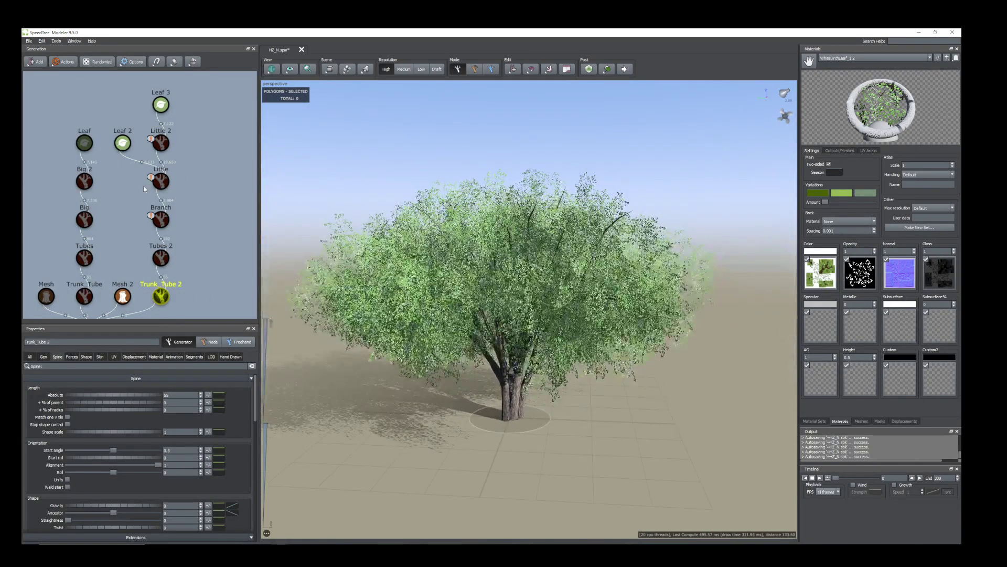
pyautogui.click(159, 144)
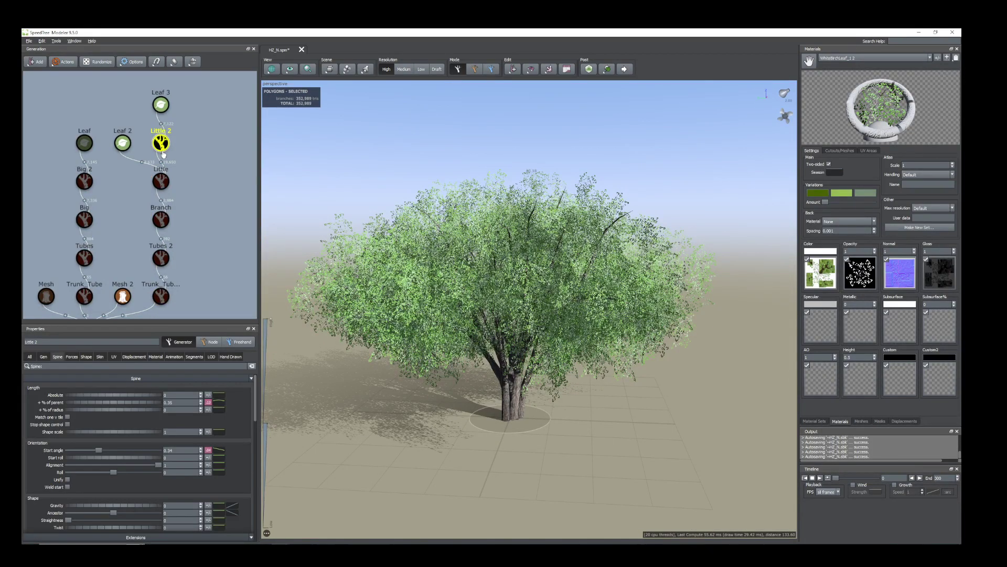
pyautogui.click(161, 181)
pyautogui.click(161, 219)
pyautogui.click(155, 259)
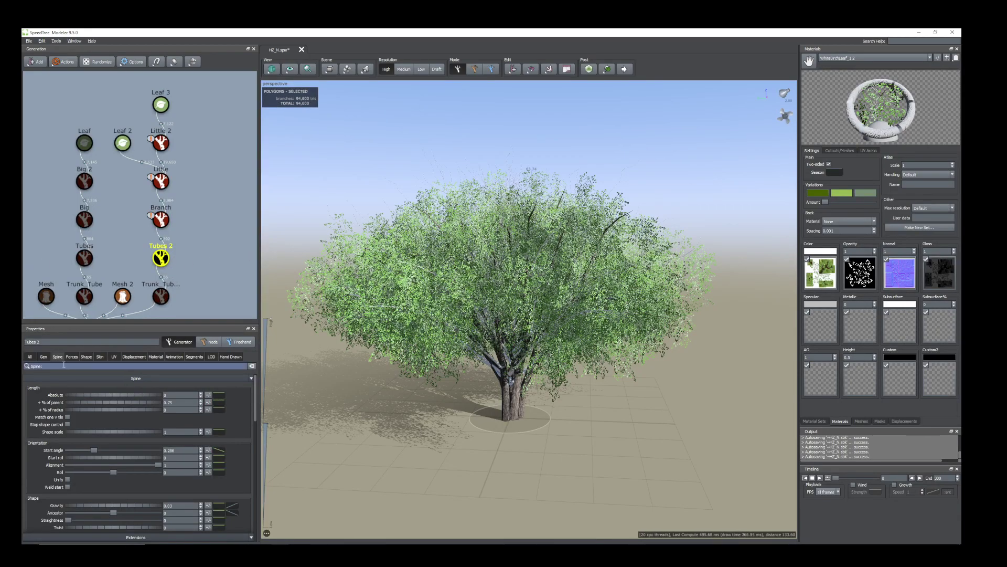
# - Set the Tubes 2 spine start angle to about 0.224, check the crown shape and open the generator's generation settings
pyautogui.moveTo(89, 452); pyautogui.dragTo(87, 449)
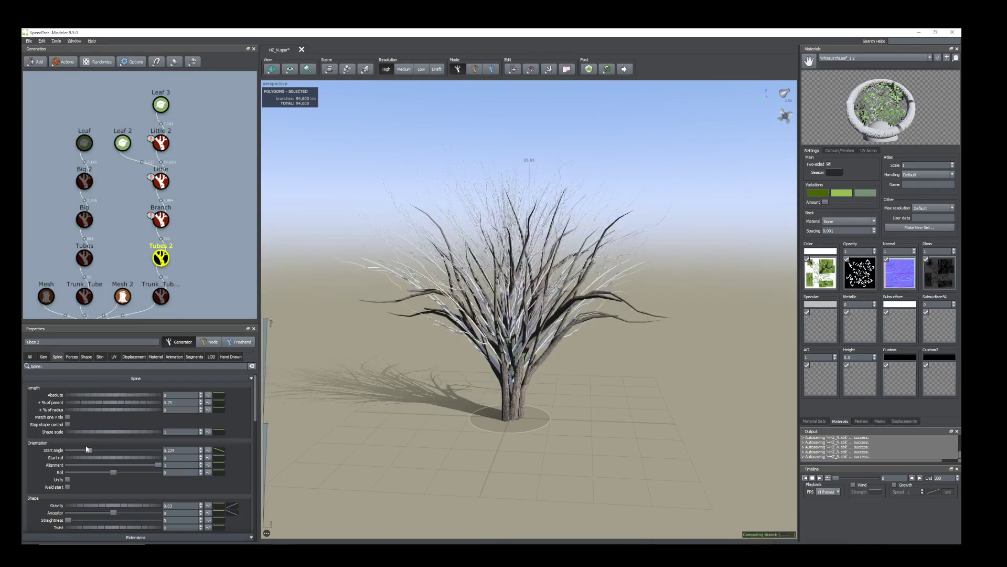
pyautogui.moveTo(617, 397); pyautogui.dragTo(623, 395)
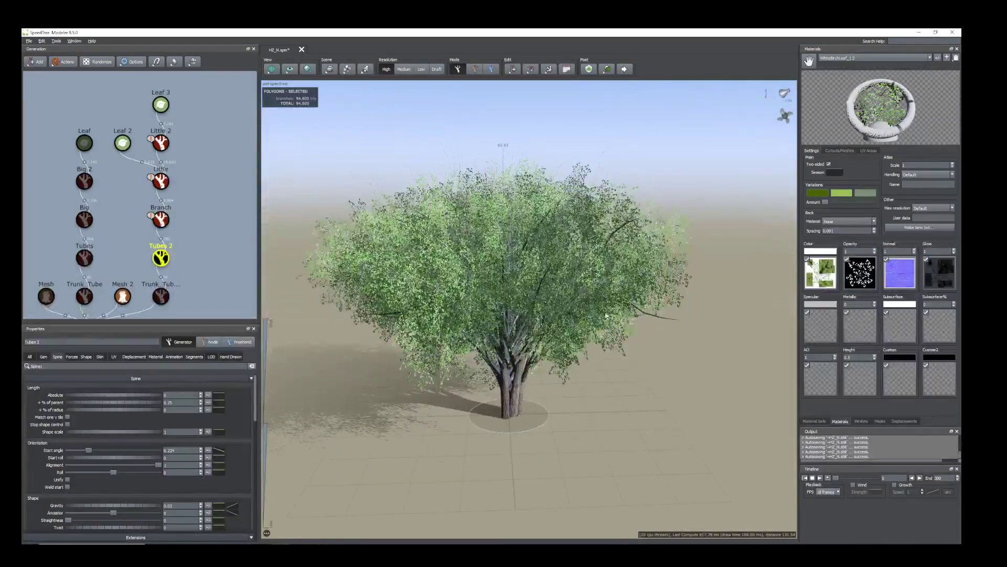
pyautogui.moveTo(572, 281); pyautogui.dragTo(567, 332)
pyautogui.click(163, 259)
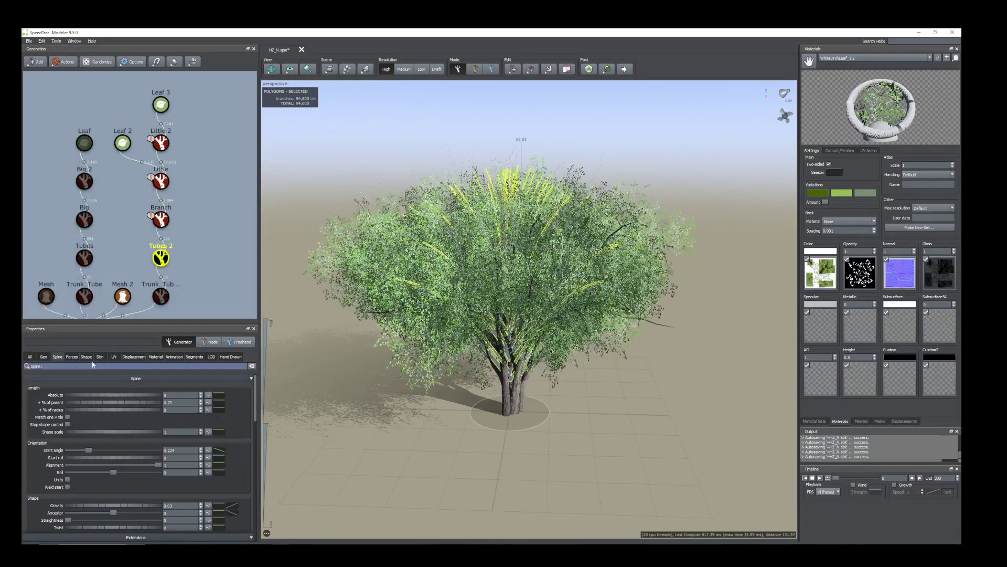
pyautogui.click(43, 356)
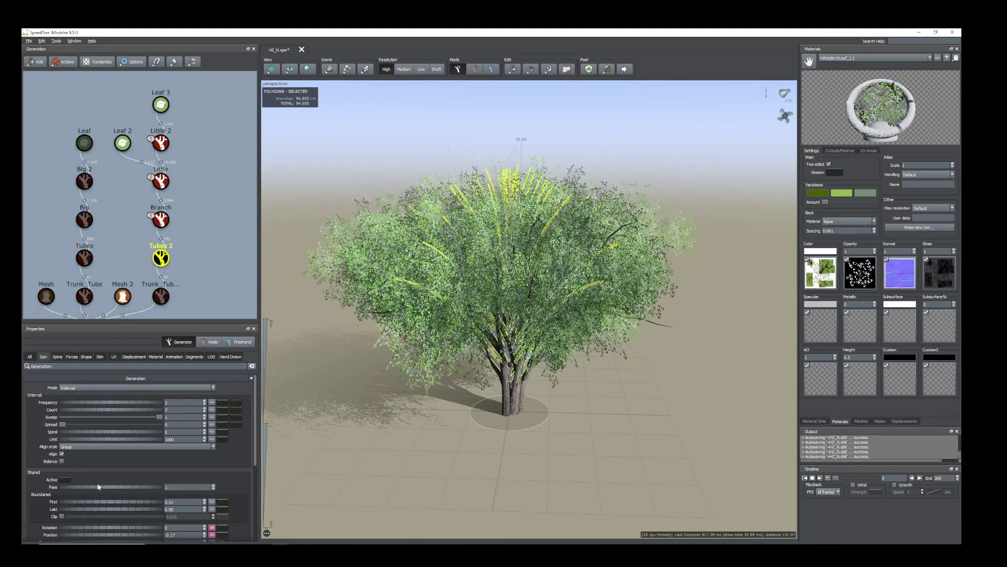
pyautogui.moveTo(674, 333); pyautogui.dragTo(677, 322)
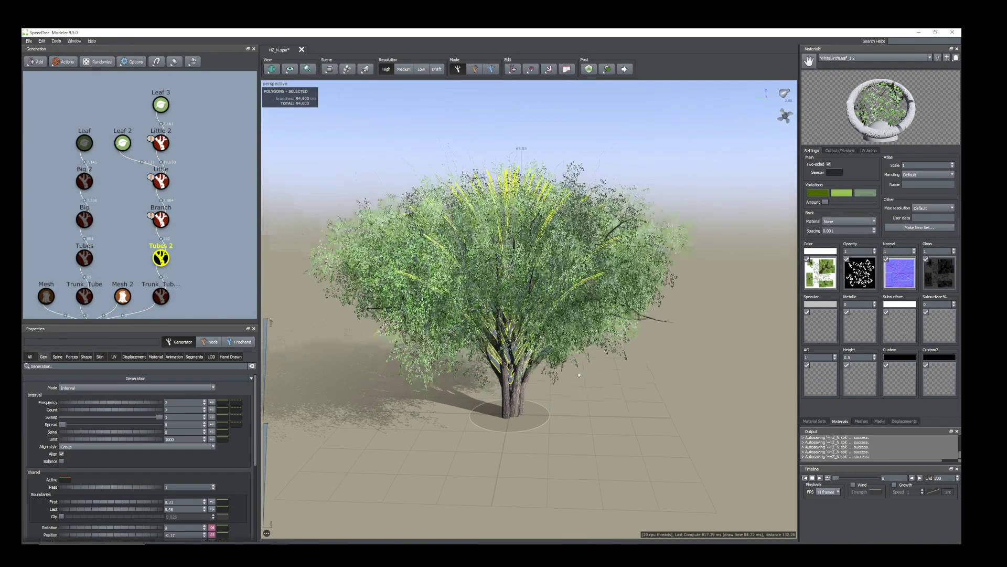
# - Select a single Tubes 2 branch in the crown and bend it outward in freehand mode
pyautogui.click(598, 276)
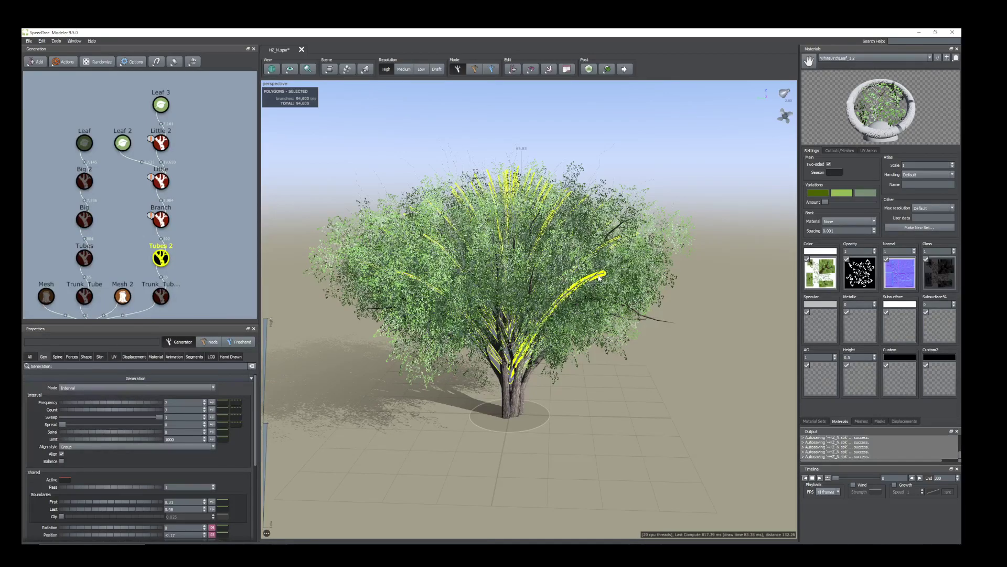
pyautogui.click(600, 278)
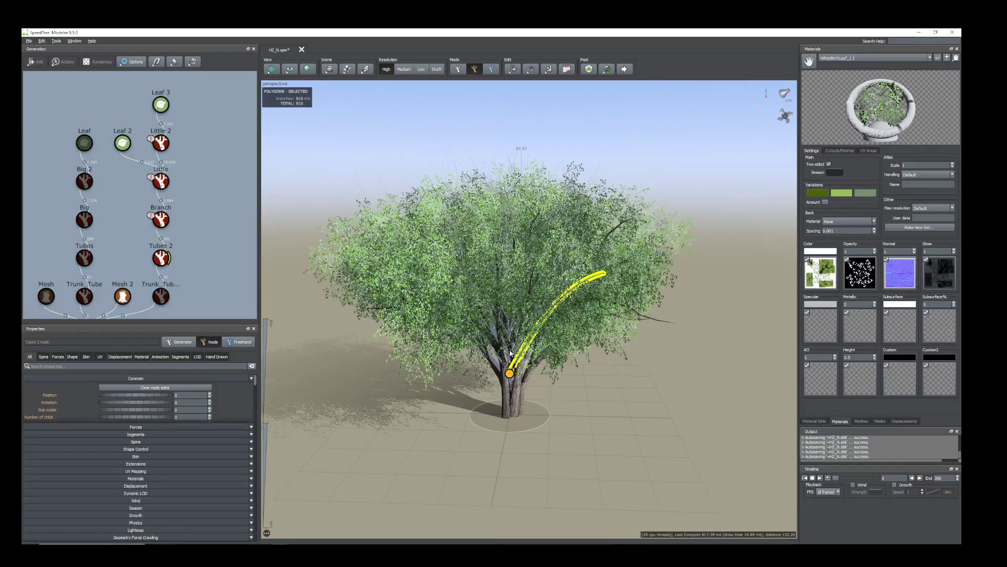
pyautogui.press('space')
pyautogui.moveTo(552, 308); pyautogui.dragTo(496, 325)
pyautogui.moveTo(549, 377); pyautogui.dragTo(449, 332)
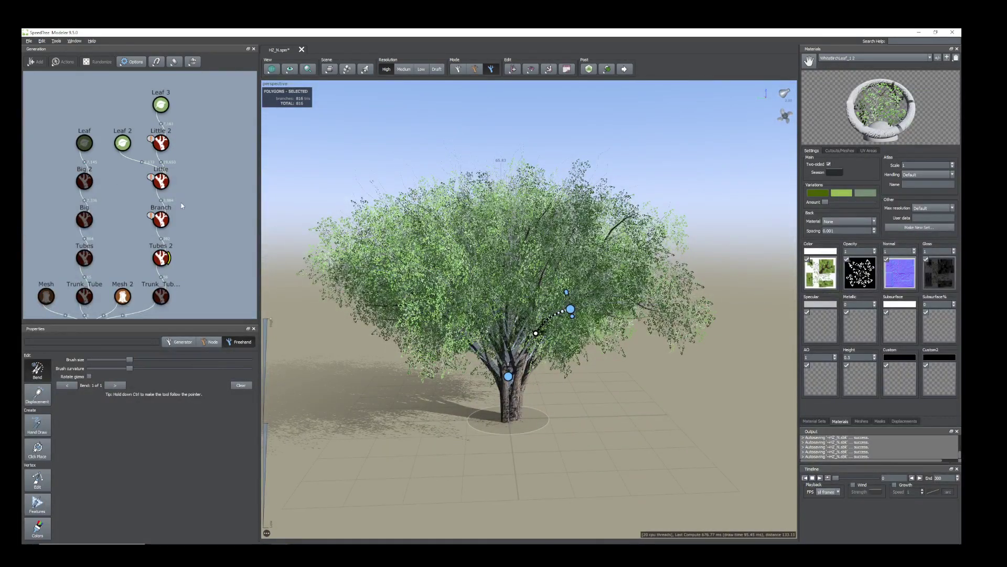
pyautogui.scroll(3, 535, 291)
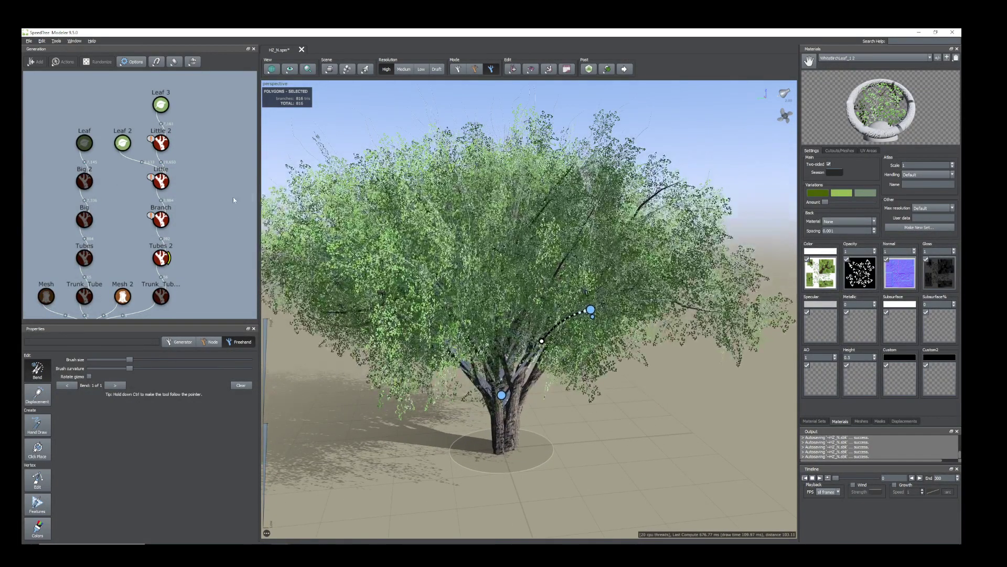
# - Return to generator mode, hide the Little 2, Little, Branch and Tubes 2 generators together and inspect the leaves
pyautogui.click(233, 197)
pyautogui.click(151, 138)
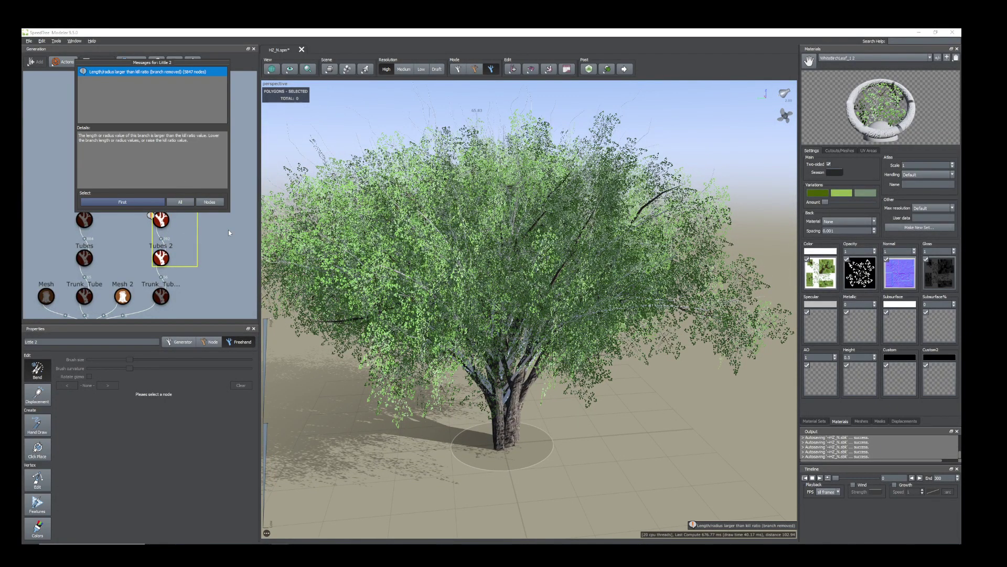
pyautogui.click(212, 216)
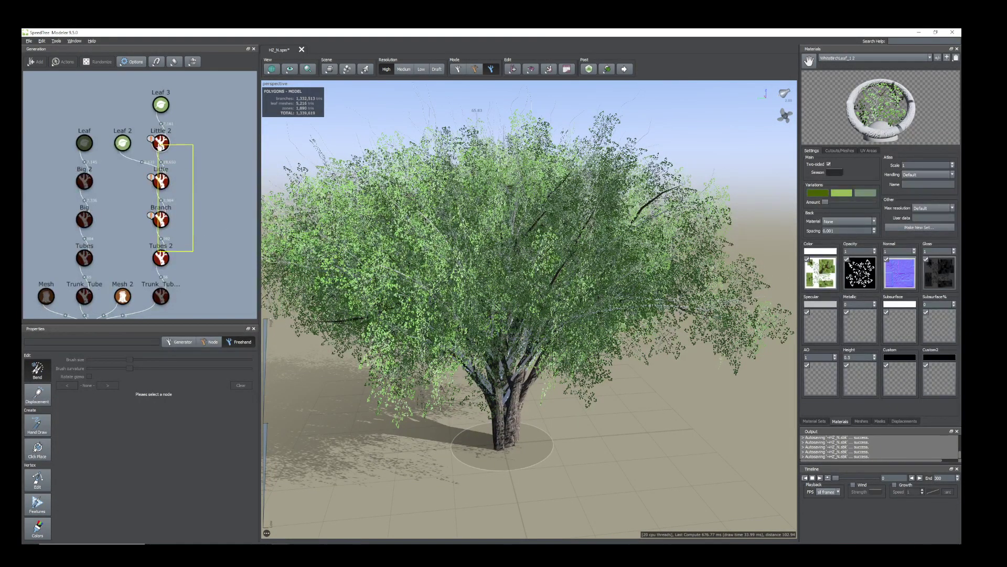
pyautogui.moveTo(161, 139); pyautogui.dragTo(160, 137)
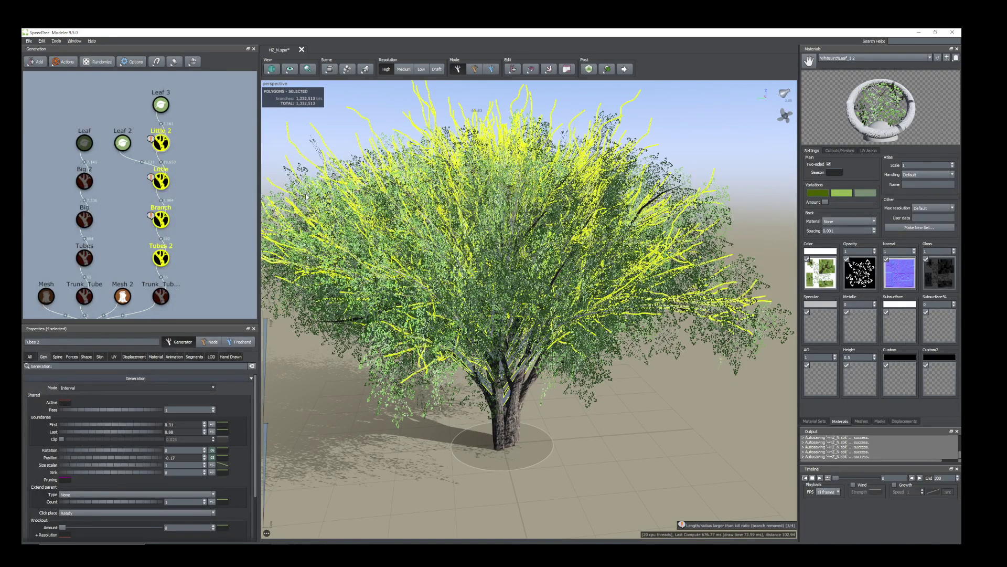
pyautogui.click(191, 184)
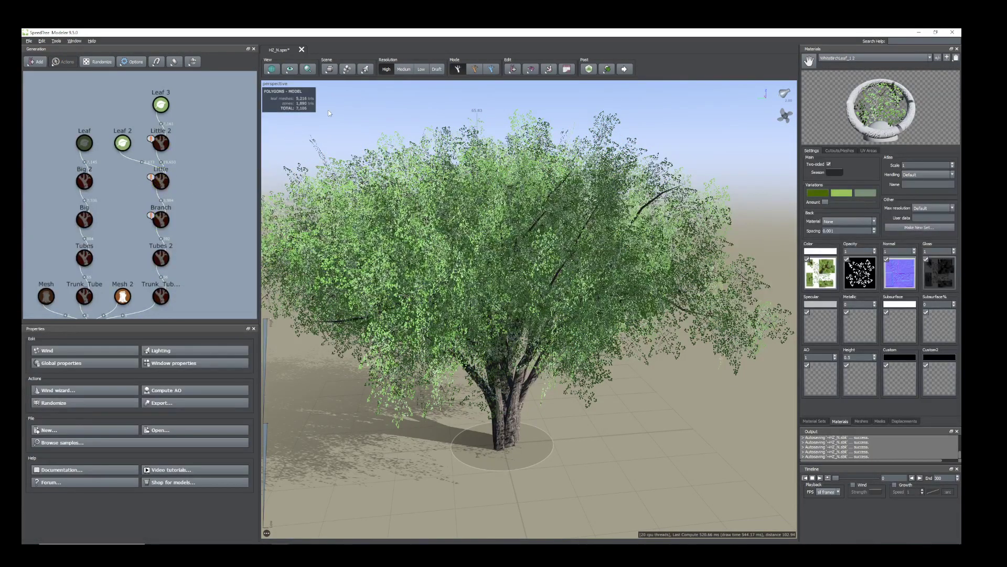
pyautogui.scroll(-2, 575, 274)
pyautogui.moveTo(575, 274)
pyautogui.mouseDown()
pyautogui.moveTo(598, 307)
pyautogui.moveTo(618, 250)
pyautogui.moveTo(578, 299)
pyautogui.moveTo(562, 283)
pyautogui.mouseUp()
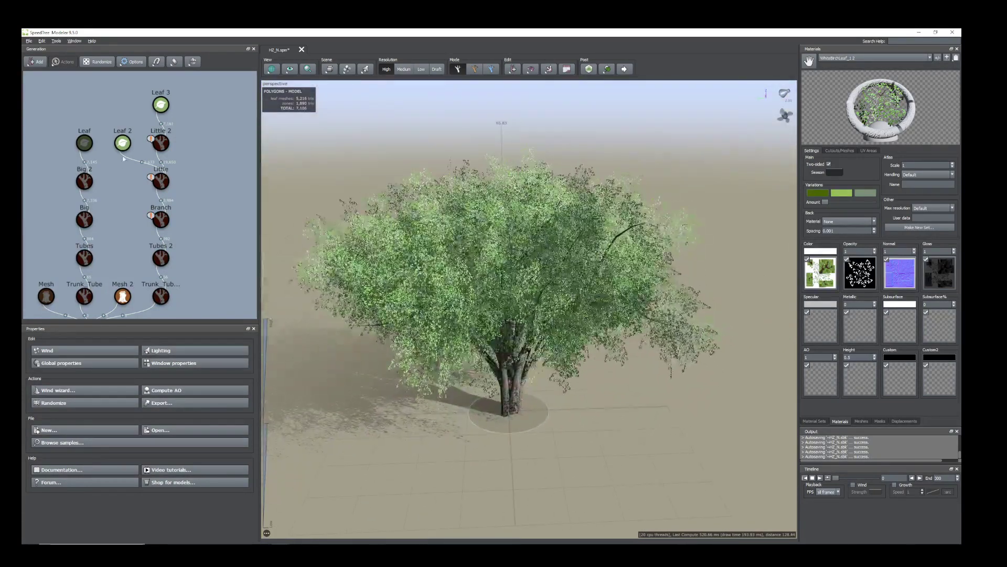
# - Add a Big branch generator as a child of the Little generator
pyautogui.click(160, 144)
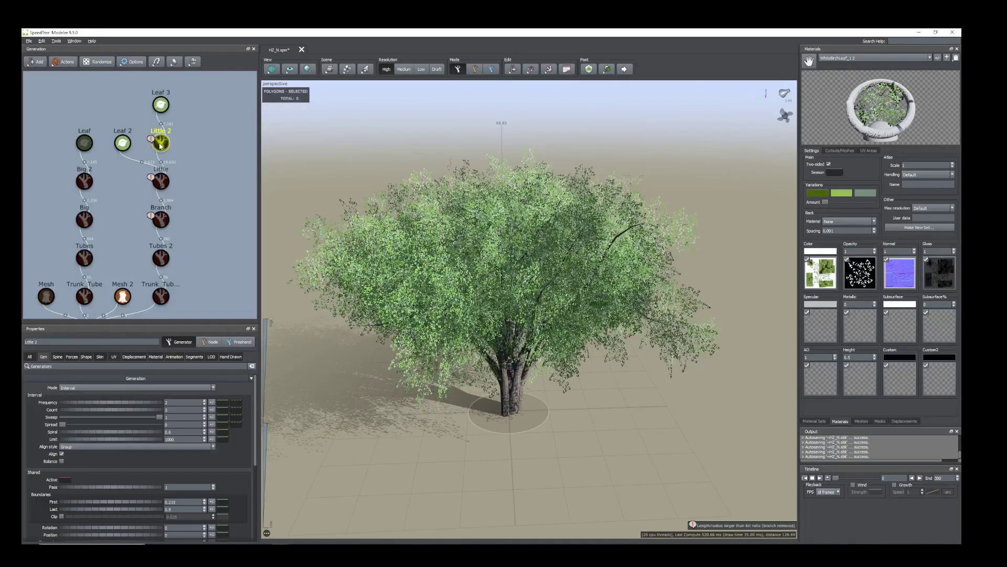
pyautogui.rightClick(160, 146)
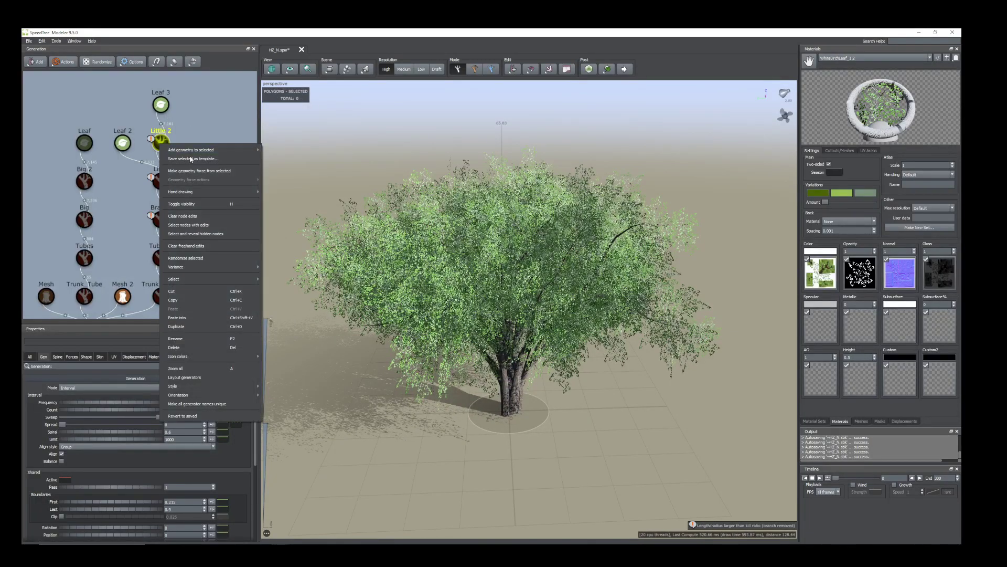
pyautogui.click(160, 184)
pyautogui.rightClick(160, 184)
pyautogui.moveTo(210, 188)
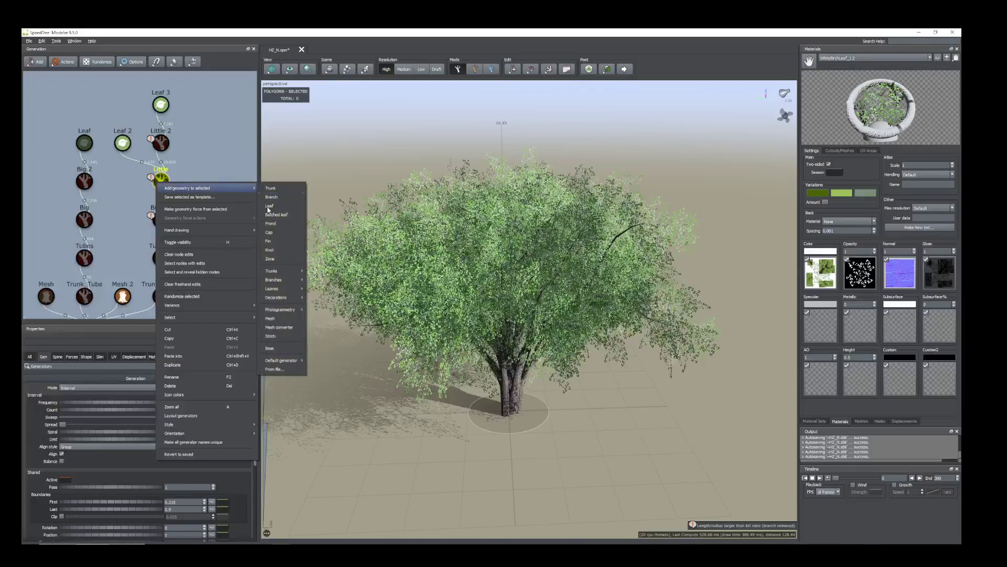
pyautogui.moveTo(279, 281)
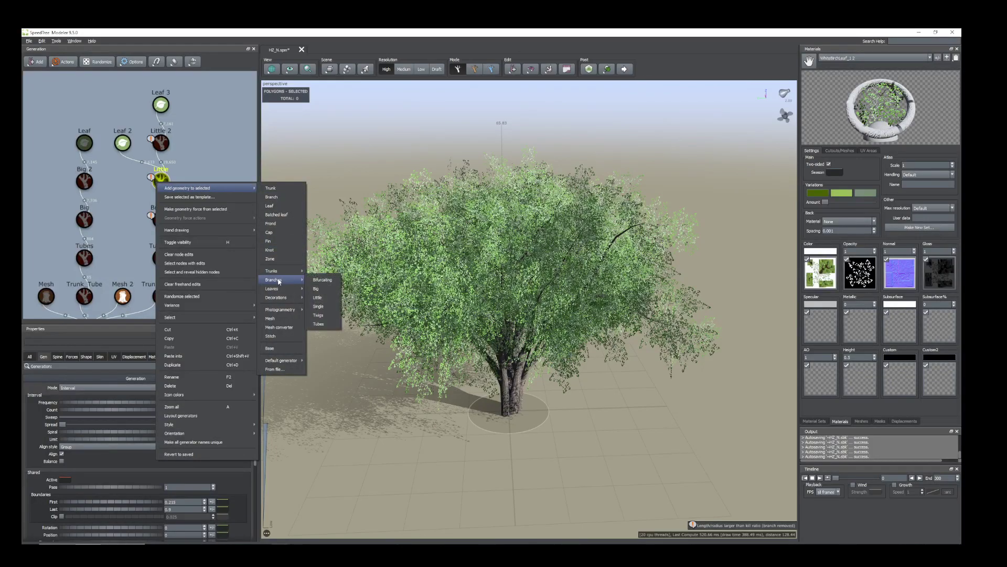
pyautogui.click(317, 289)
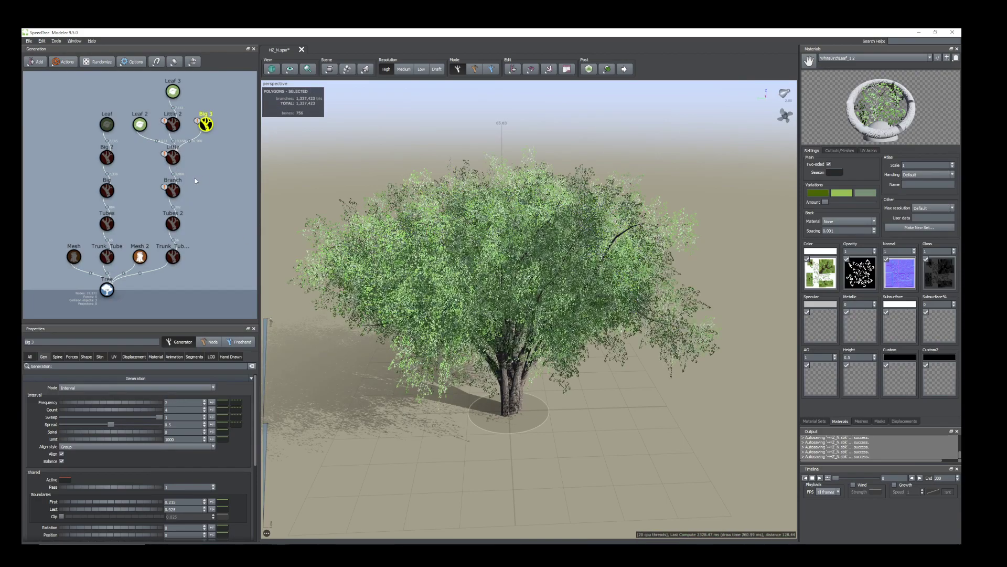
# - Set the spine start angle of the new Big 3 generator to about 0.08
pyautogui.moveTo(485, 304); pyautogui.dragTo(474, 278)
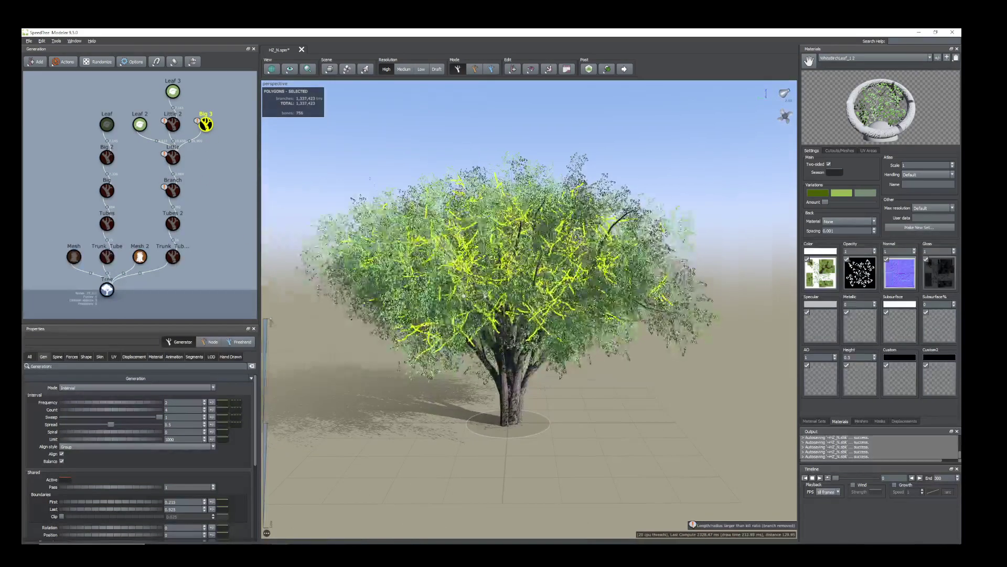
pyautogui.click(57, 357)
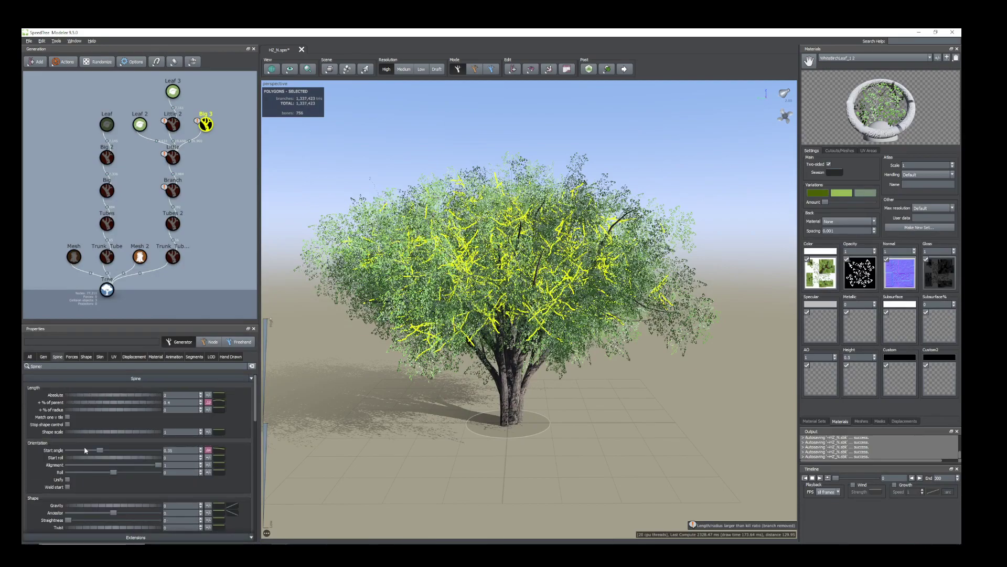
pyautogui.moveTo(99, 450); pyautogui.dragTo(76, 450)
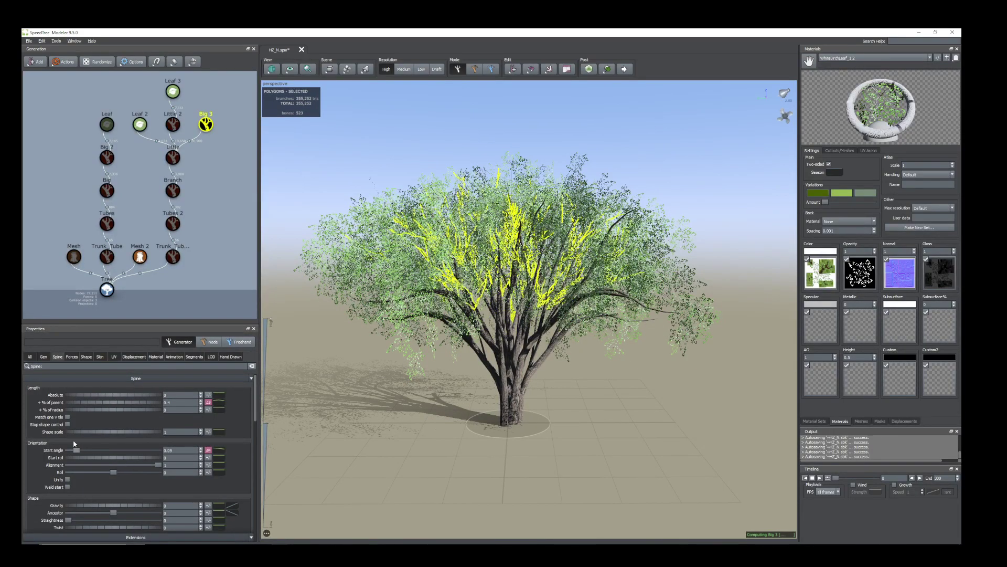
# - Duplicate the Leaf 3 generator, attach the copy to the Big 3 generator and hide the Big 3 branches
pyautogui.click(171, 93)
pyautogui.rightClick(171, 94)
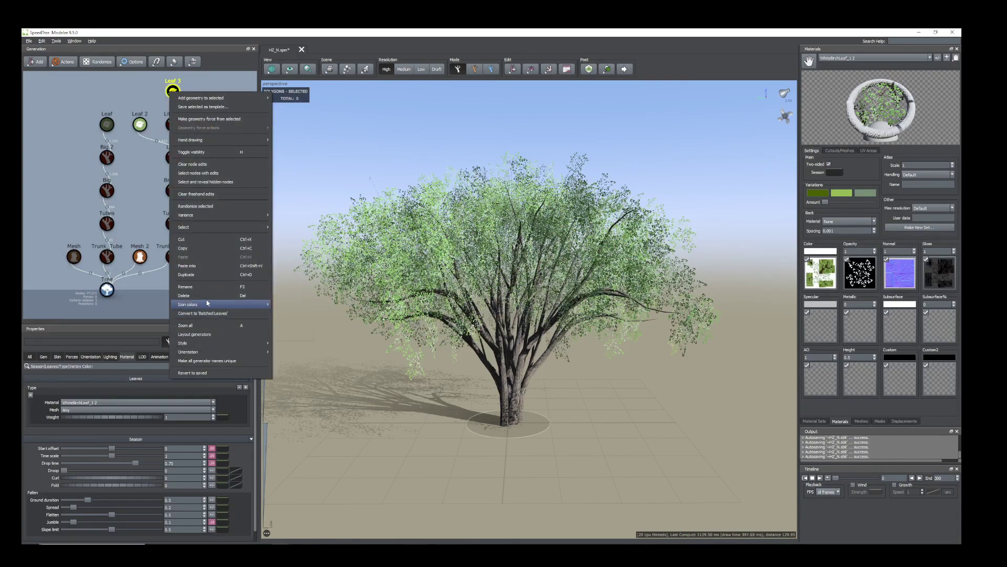
pyautogui.click(154, 202)
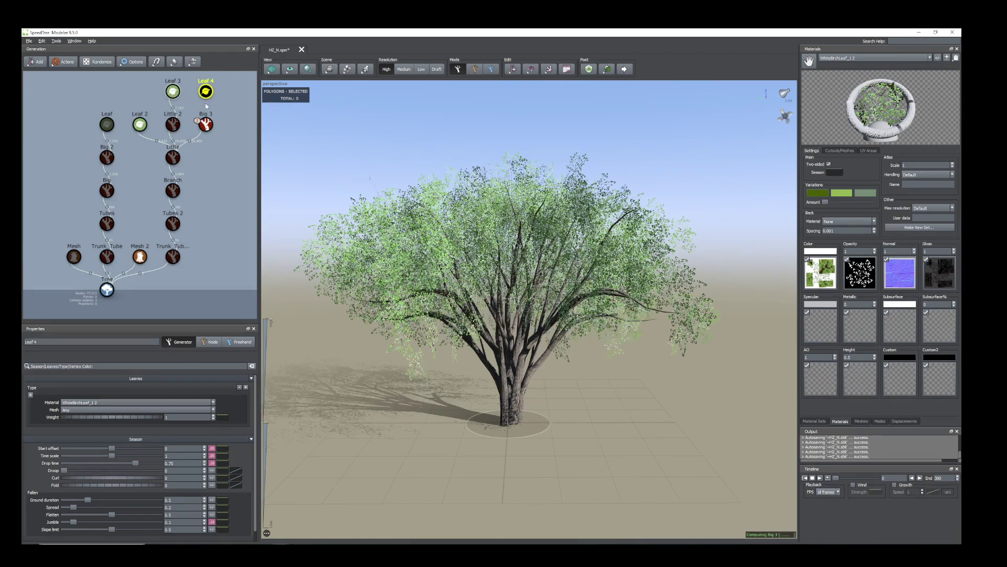
pyautogui.moveTo(206, 91); pyautogui.dragTo(206, 125)
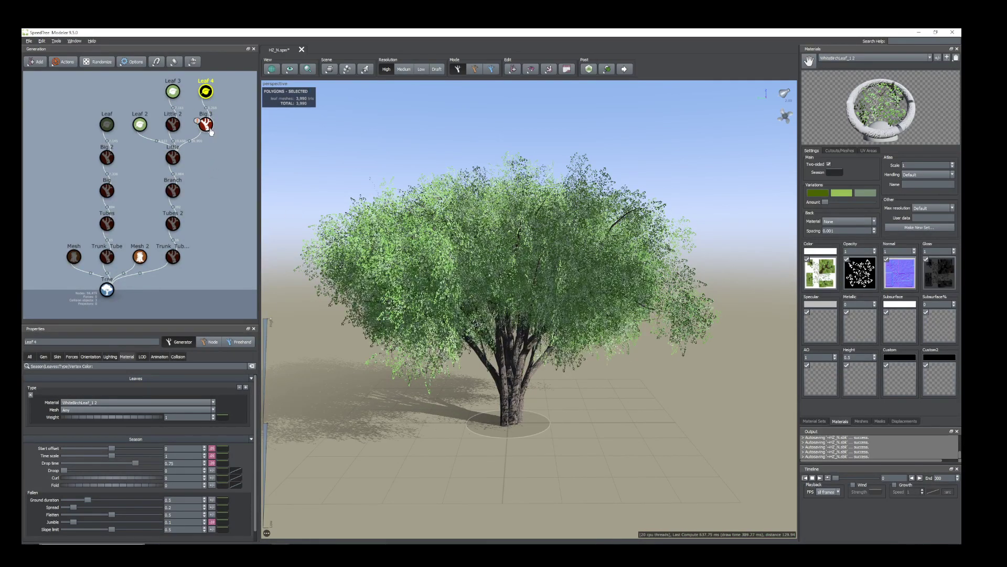
pyautogui.click(209, 128)
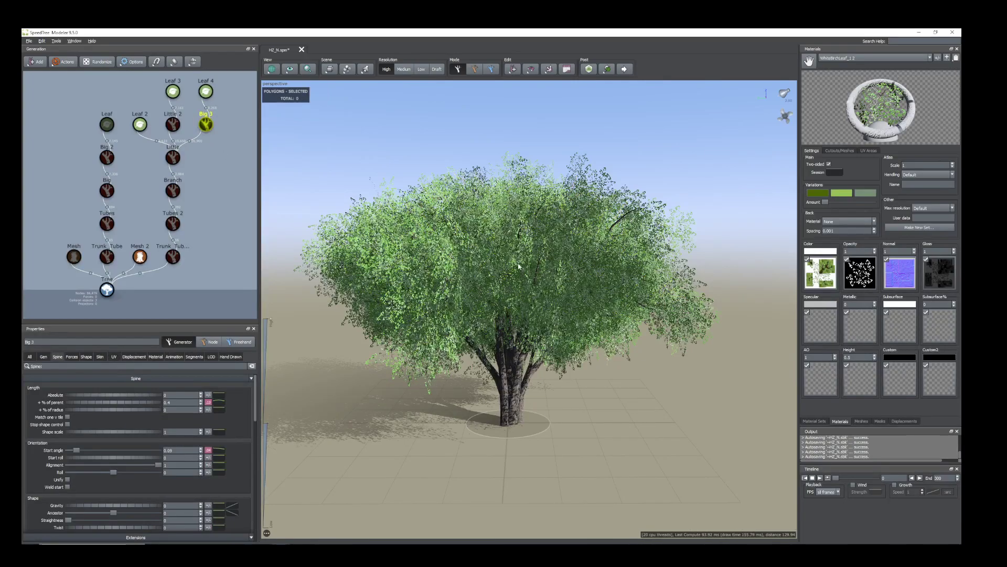
# - Examine the foliage density and silhouette of the crown from several angles and distances
pyautogui.moveTo(585, 291); pyautogui.dragTo(602, 295)
pyautogui.moveTo(528, 279); pyautogui.dragTo(517, 286)
pyautogui.scroll(3, 517, 283)
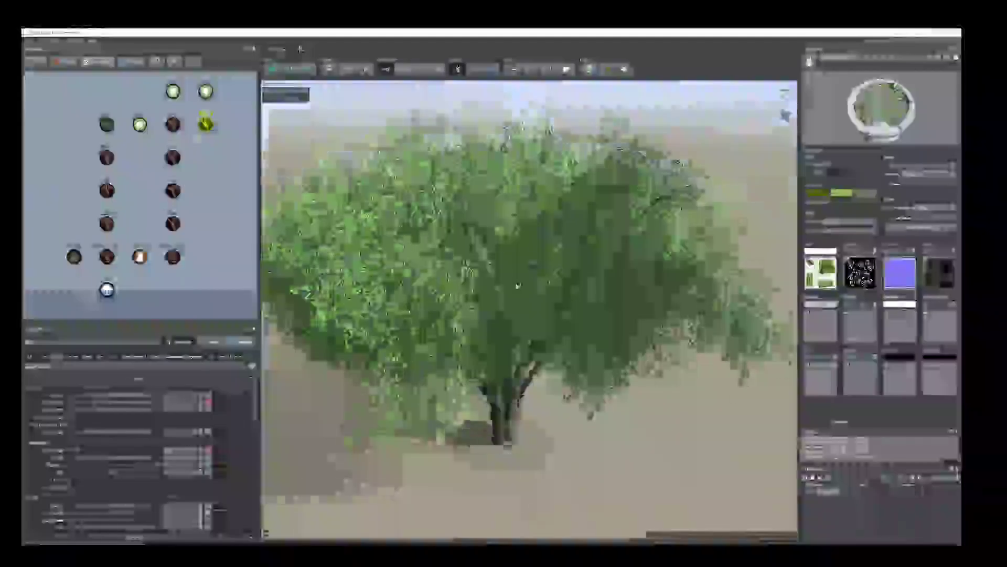
pyautogui.scroll(-3, 502, 277)
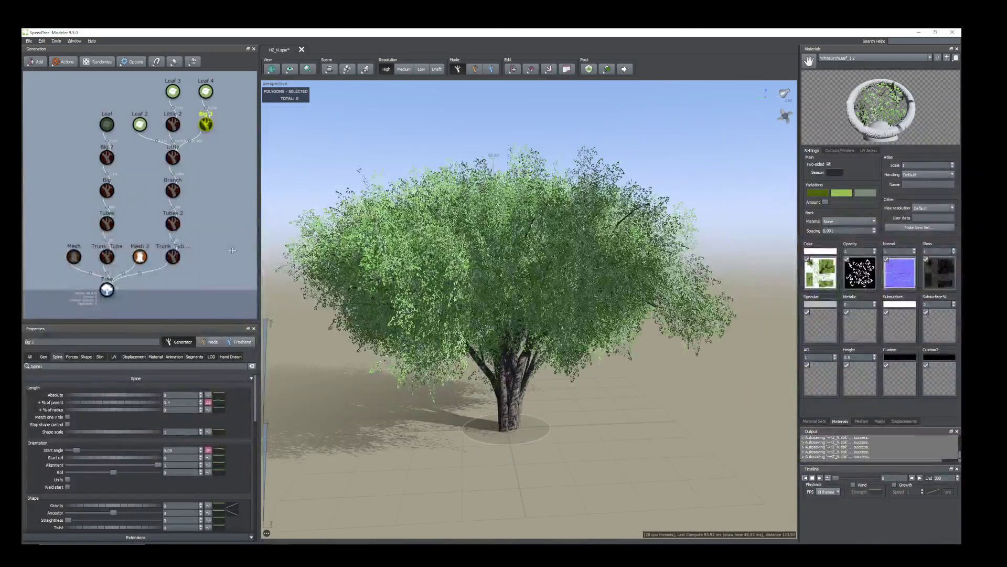
pyautogui.click(213, 251)
pyautogui.scroll(-1, 447, 258)
pyautogui.moveTo(448, 258); pyautogui.dragTo(409, 313)
pyautogui.scroll(3, 496, 271)
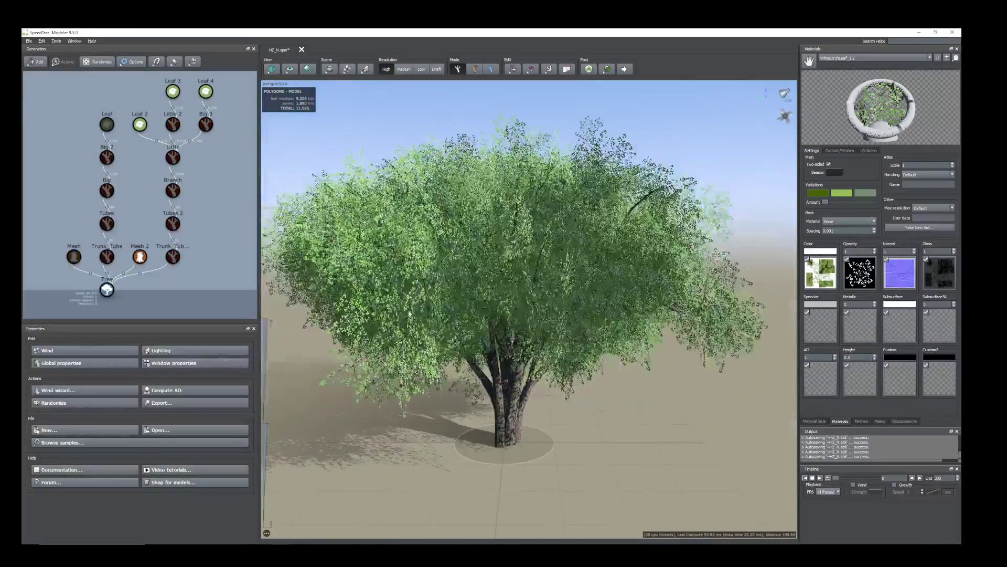
pyautogui.moveTo(408, 314); pyautogui.dragTo(378, 317, button='middle')
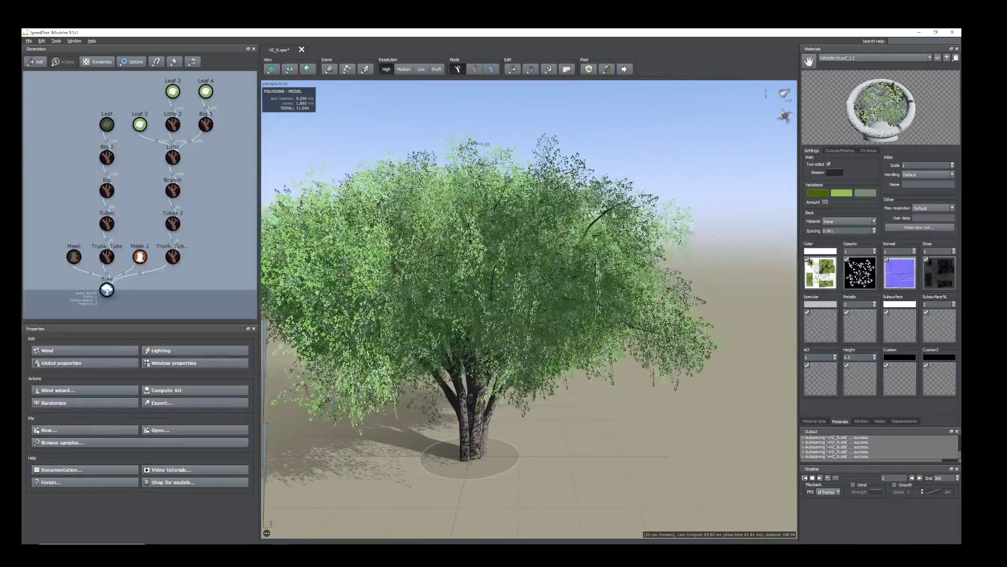
# - Select a single Leaf 2 leaf at the crown's outer edge in node mode, shift it slightly and inspect the foliage up close
pyautogui.click(678, 227)
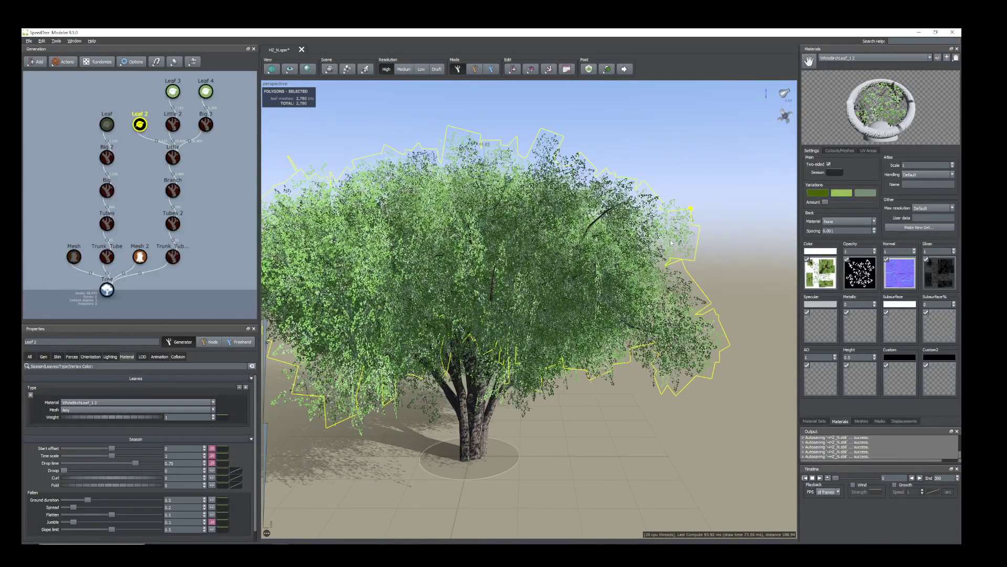
pyautogui.click(671, 243)
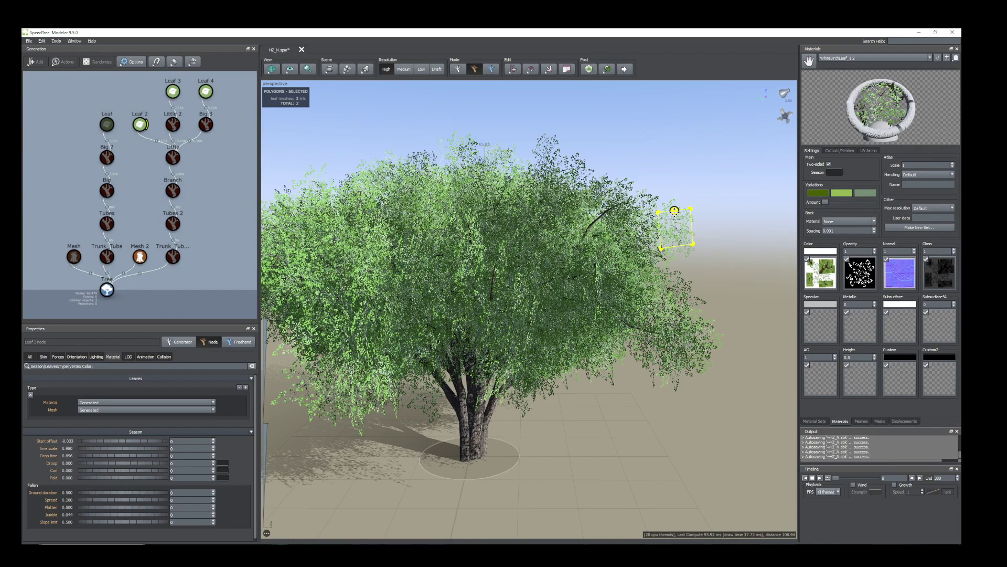
pyautogui.press('Delete')
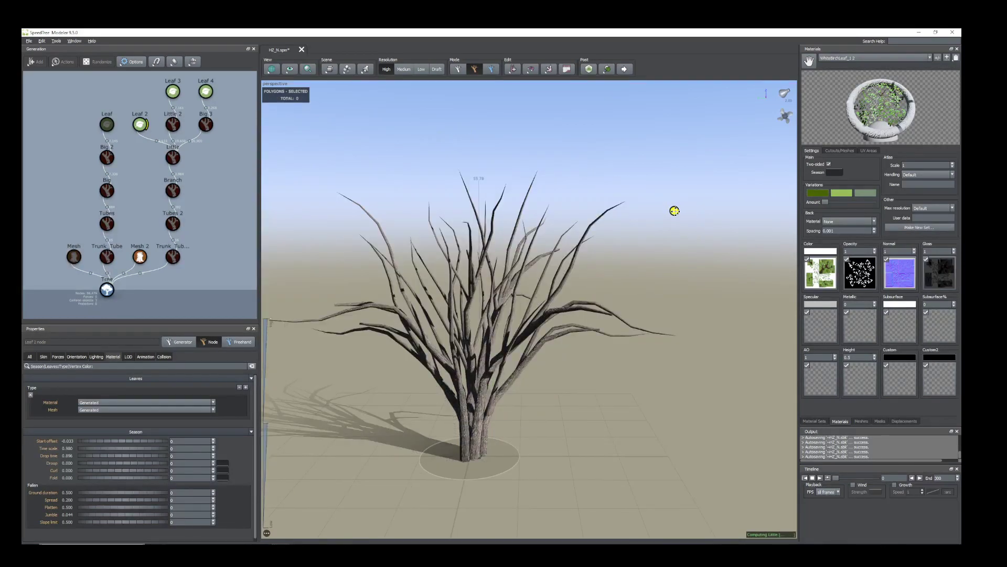
pyautogui.moveTo(675, 211); pyautogui.dragTo(669, 209)
pyautogui.scroll(-3, 507, 279)
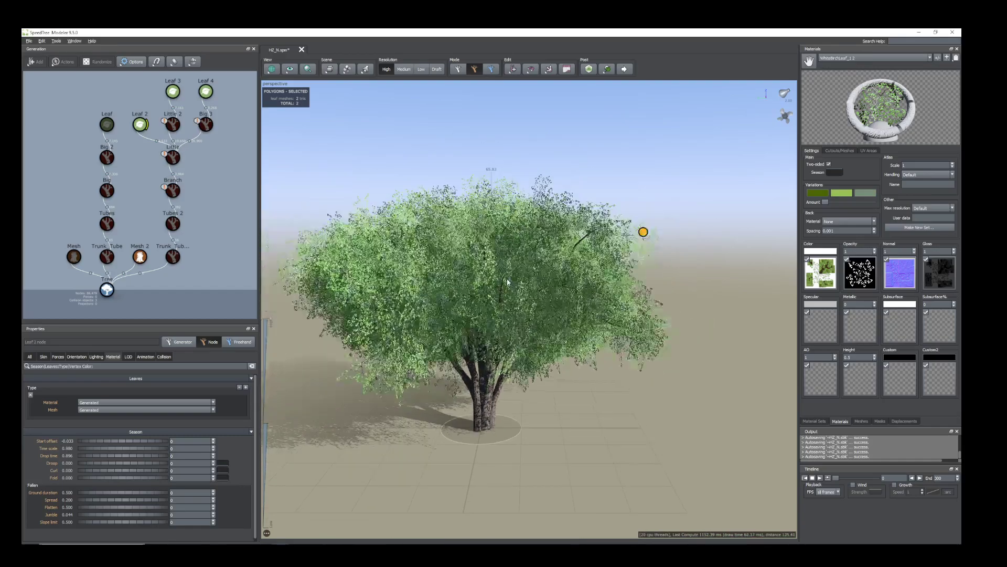
pyautogui.scroll(-1, 527, 283)
pyautogui.scroll(6, 499, 273)
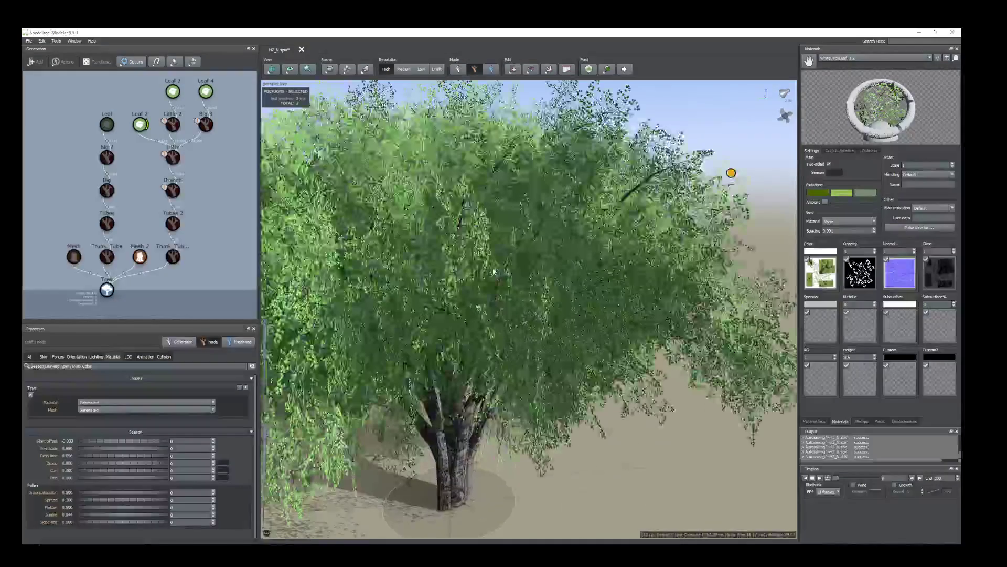
pyautogui.scroll(8, 492, 286)
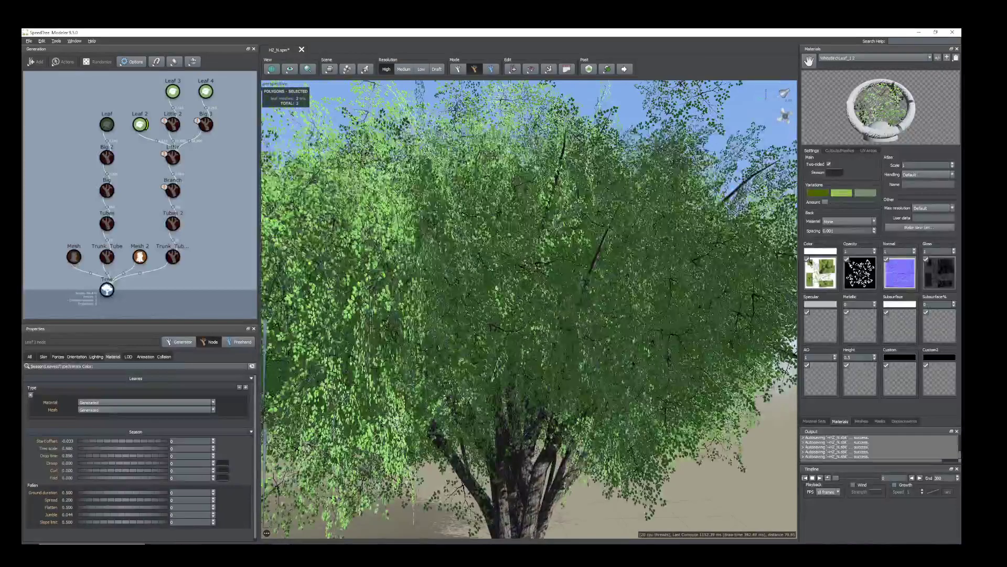
pyautogui.moveTo(492, 286); pyautogui.dragTo(557, 286)
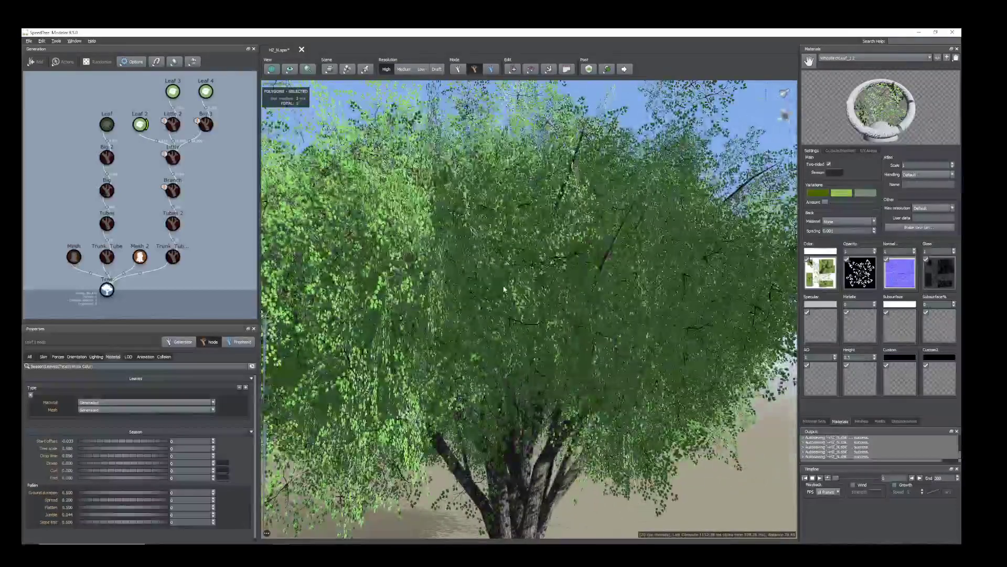
pyautogui.moveTo(363, 531)
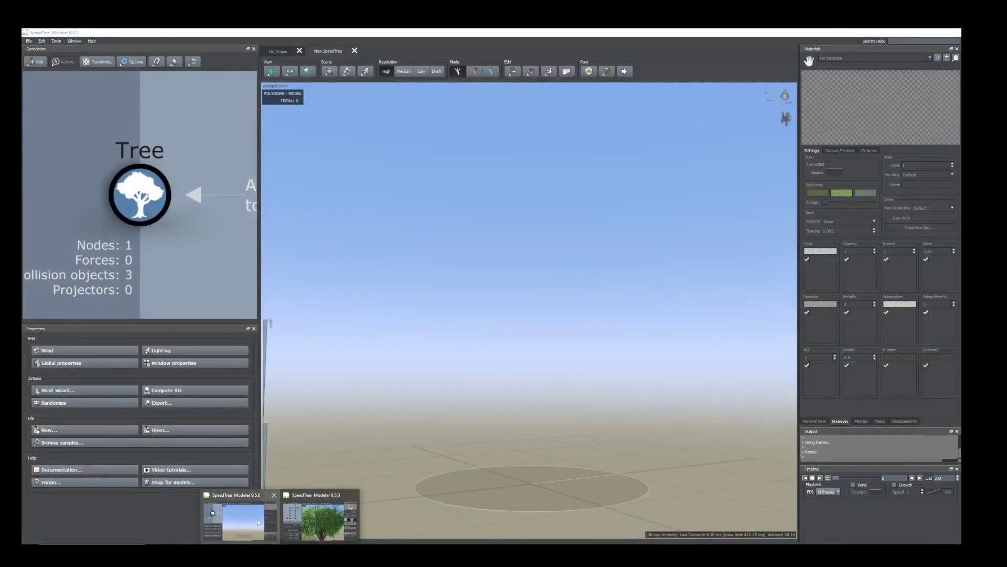
pyautogui.click(242, 521)
pyautogui.moveTo(283, 545)
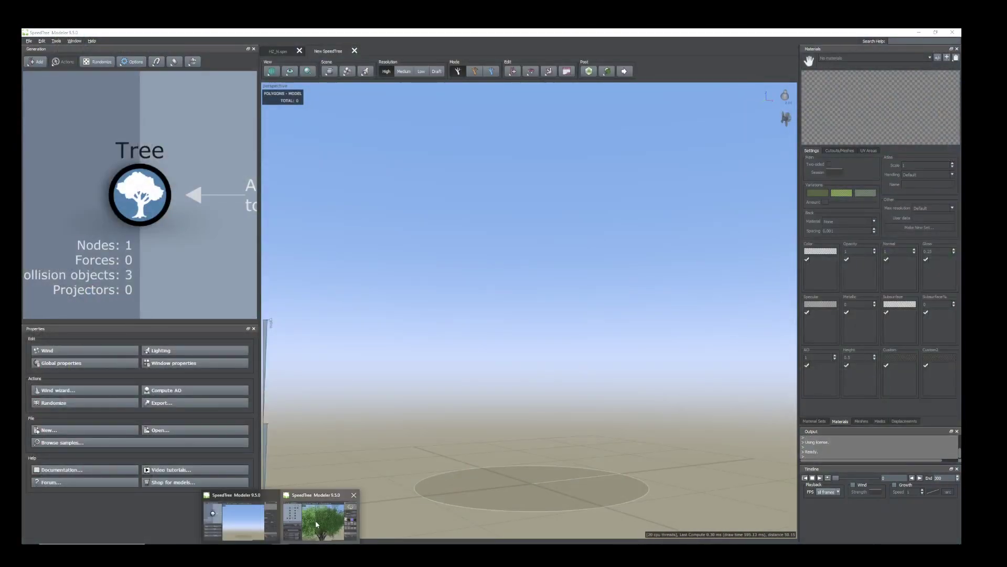
pyautogui.click(317, 522)
# - Show the Mesh, Trunk_Tube, Tubes, Big, Big 2 and Leaf generators, and hide the chain from Trunk_Tube 2 through its branches and leaves
pyautogui.moveTo(133, 84); pyautogui.dragTo(250, 227)
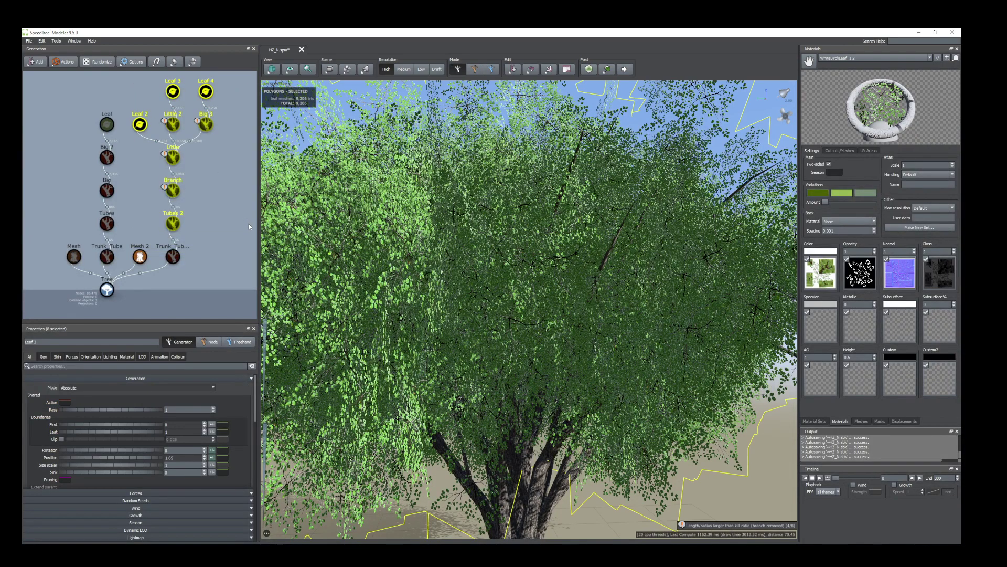
pyautogui.press('h')
pyautogui.click(169, 258)
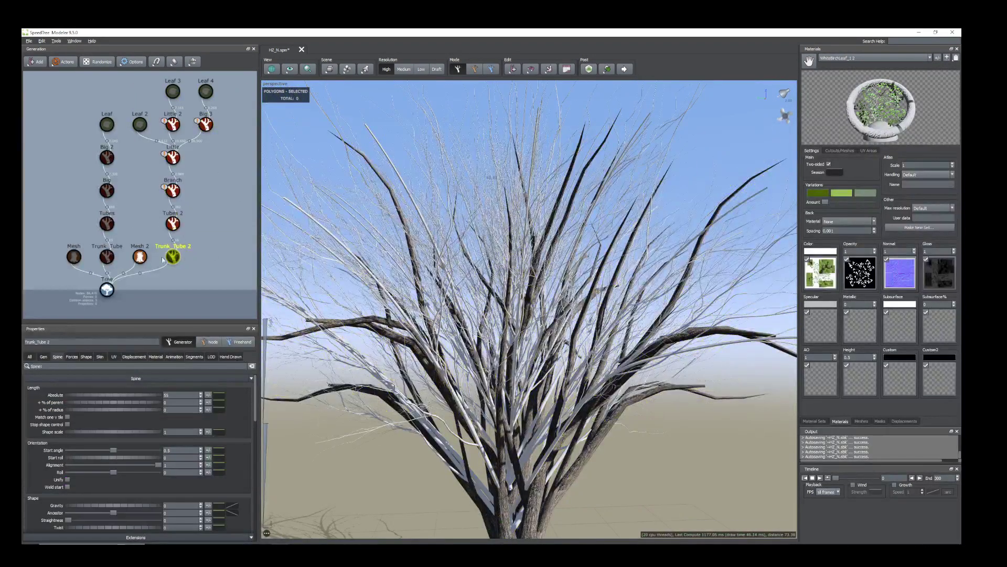
pyautogui.moveTo(24, 108); pyautogui.dragTo(118, 274)
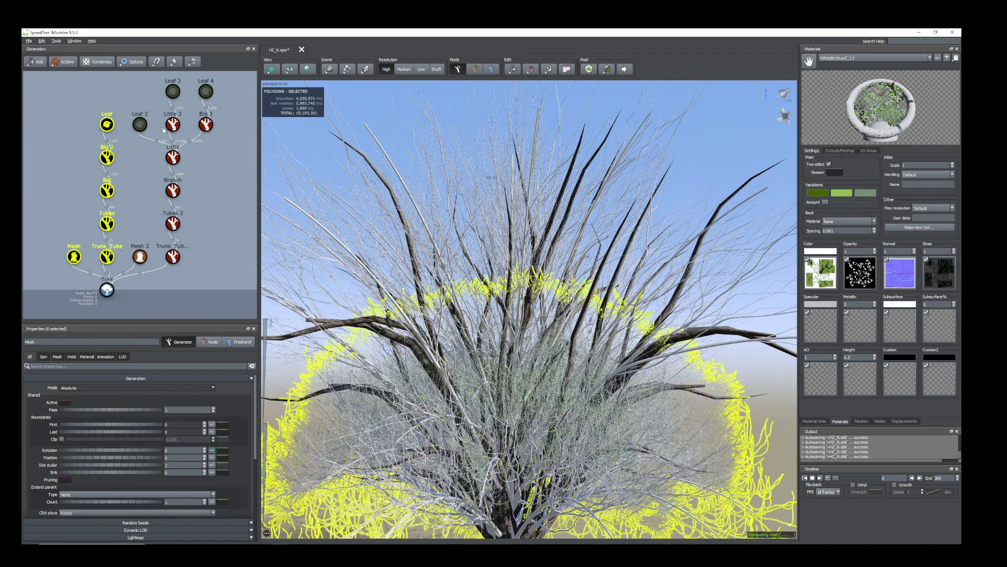
pyautogui.moveTo(201, 213); pyautogui.dragTo(214, 262)
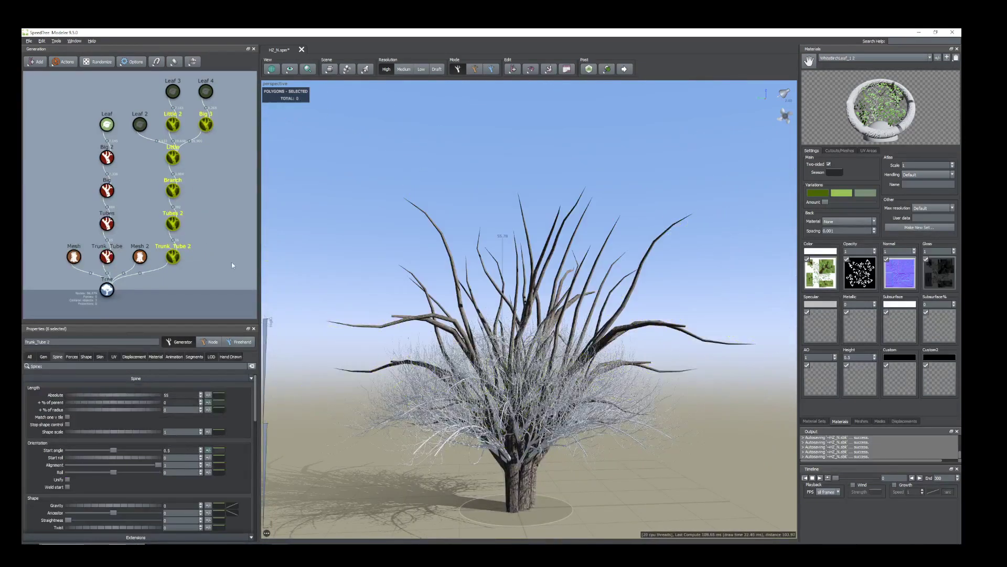
# - Hide the Mesh 2 generator and inspect the first tree's branches and leaves on their own
pyautogui.click(138, 256)
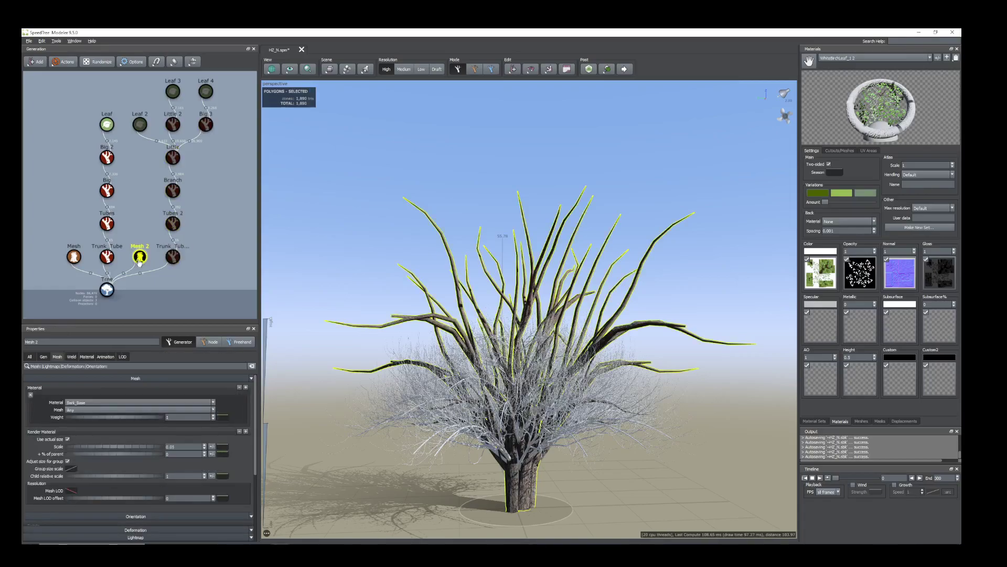
pyautogui.moveTo(587, 397)
pyautogui.mouseDown()
pyautogui.moveTo(559, 398)
pyautogui.moveTo(559, 425)
pyautogui.mouseUp()
pyautogui.scroll(3, 559, 425)
pyautogui.moveTo(561, 493); pyautogui.dragTo(564, 350, button='middle')
pyautogui.moveTo(564, 350); pyautogui.dragTo(593, 363)
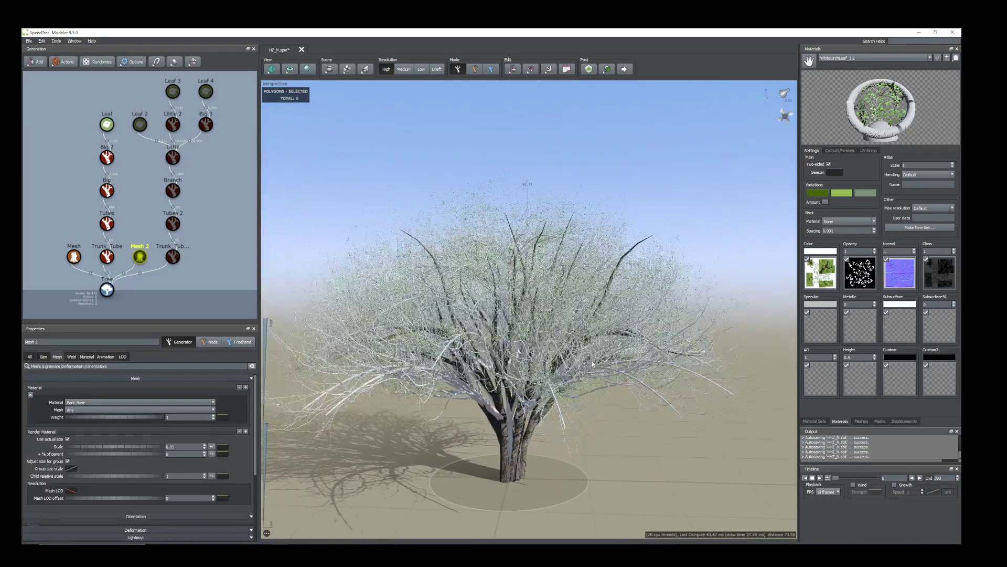
# - Hide the Trunk_Tube, Tubes, Big and Big 2 generators together and inspect the dense leaves up close
pyautogui.moveTo(85, 151); pyautogui.dragTo(121, 263)
pyautogui.press('h')
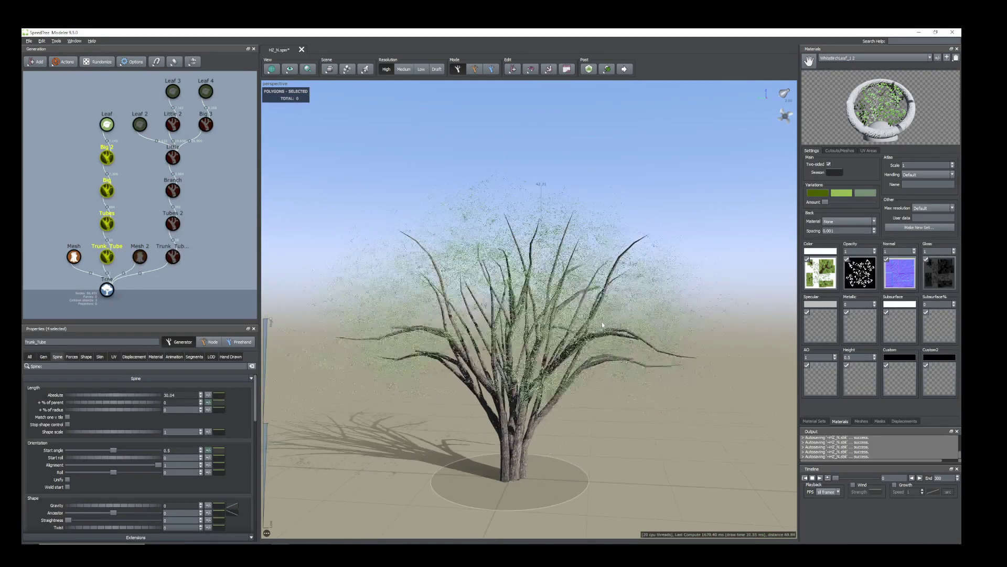
pyautogui.click(478, 324)
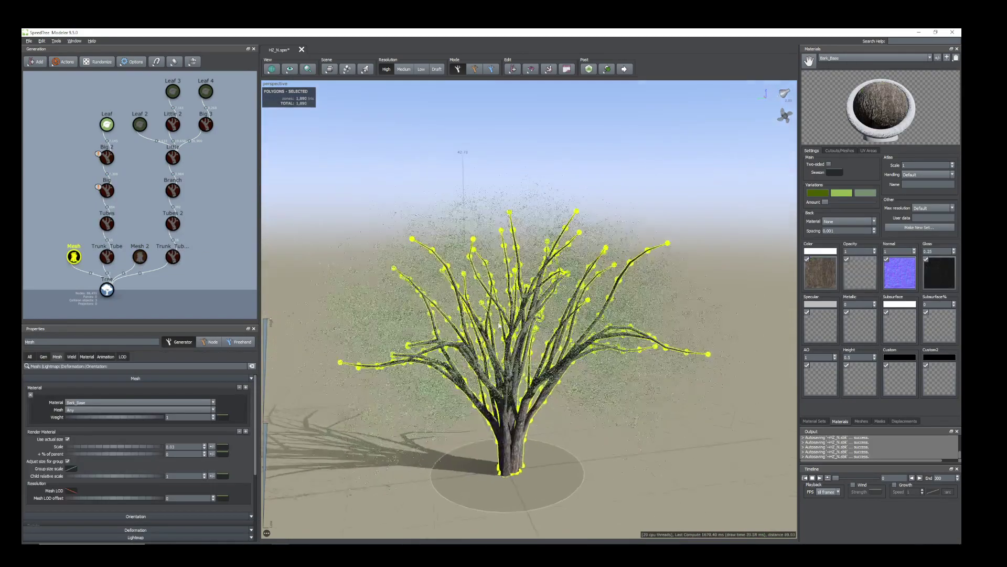
pyautogui.scroll(3, 369, 312)
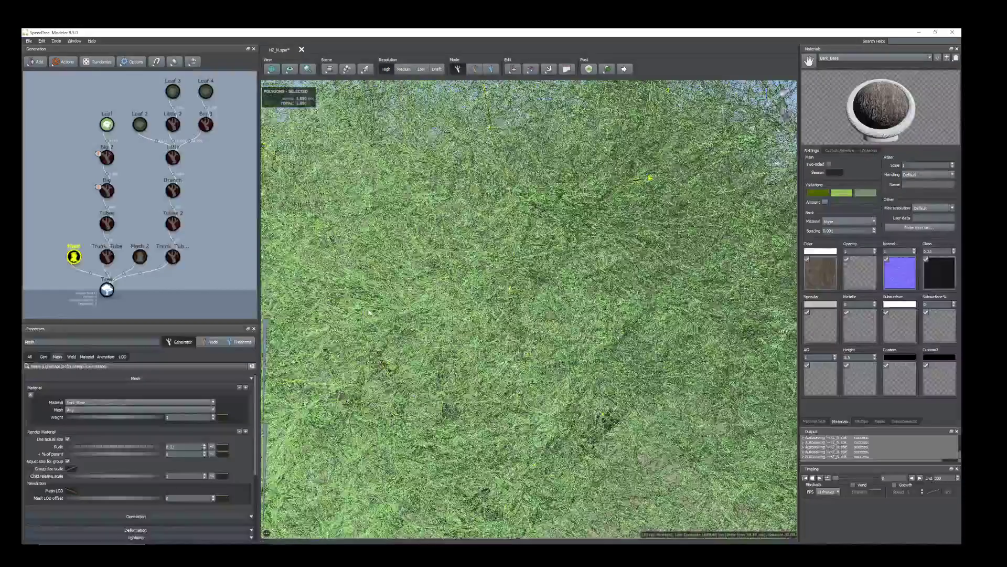
pyautogui.moveTo(368, 312); pyautogui.dragTo(444, 310)
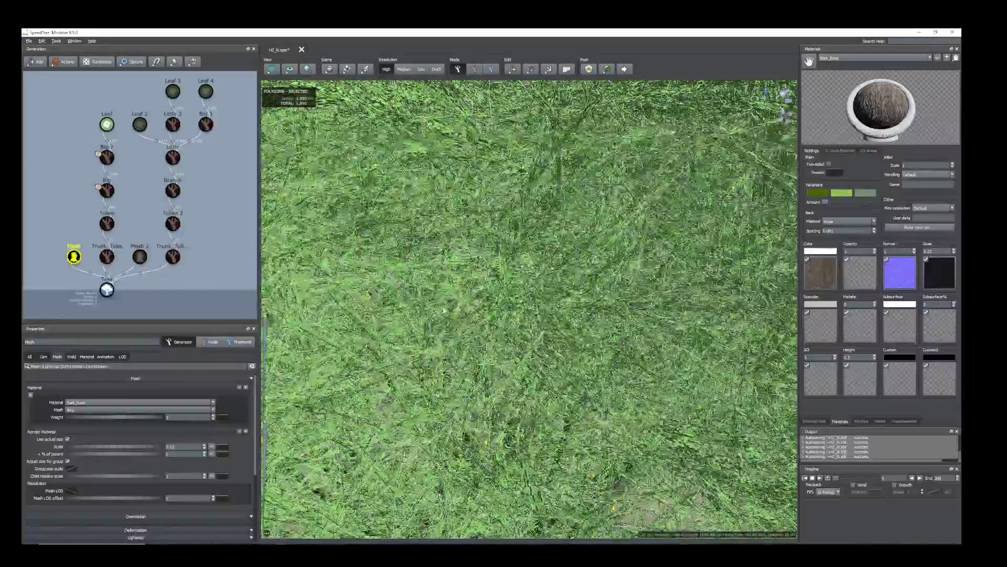
# - Hide the first tree's Leaf generator and look over the bare trunk mesh
pyautogui.click(106, 126)
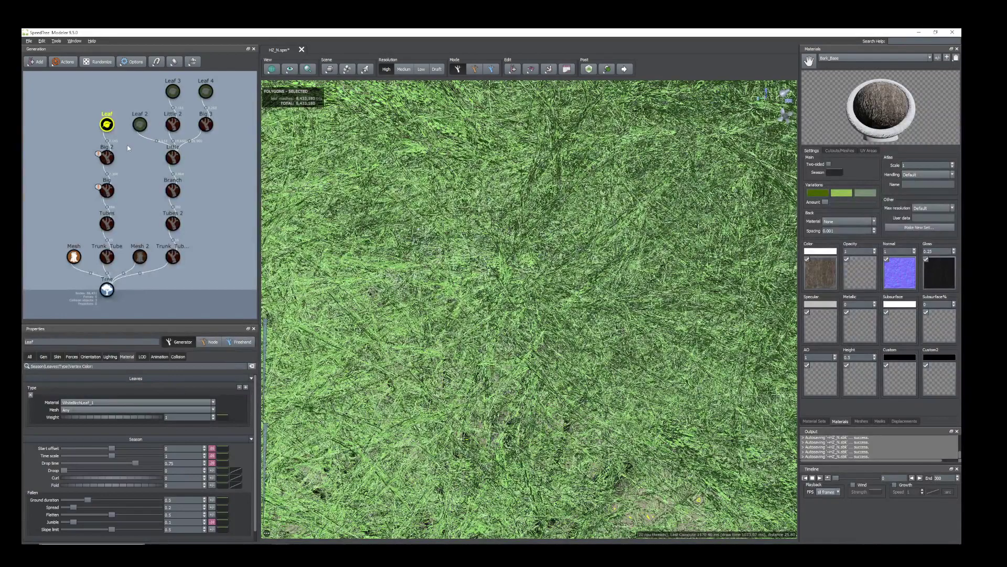
pyautogui.press('h')
pyautogui.scroll(-3, 383, 295)
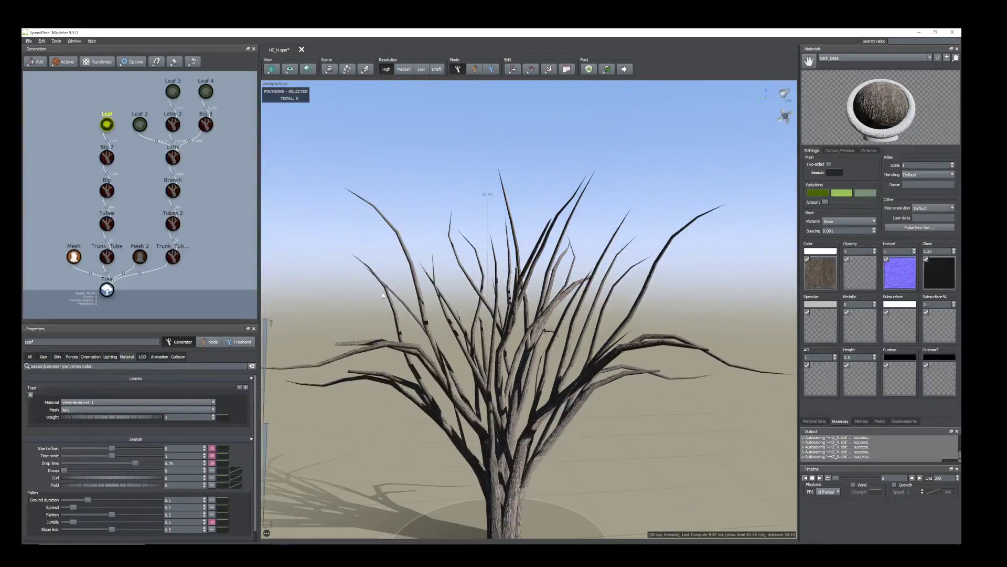
pyautogui.scroll(-3, 382, 295)
pyautogui.moveTo(387, 297); pyautogui.dragTo(414, 309)
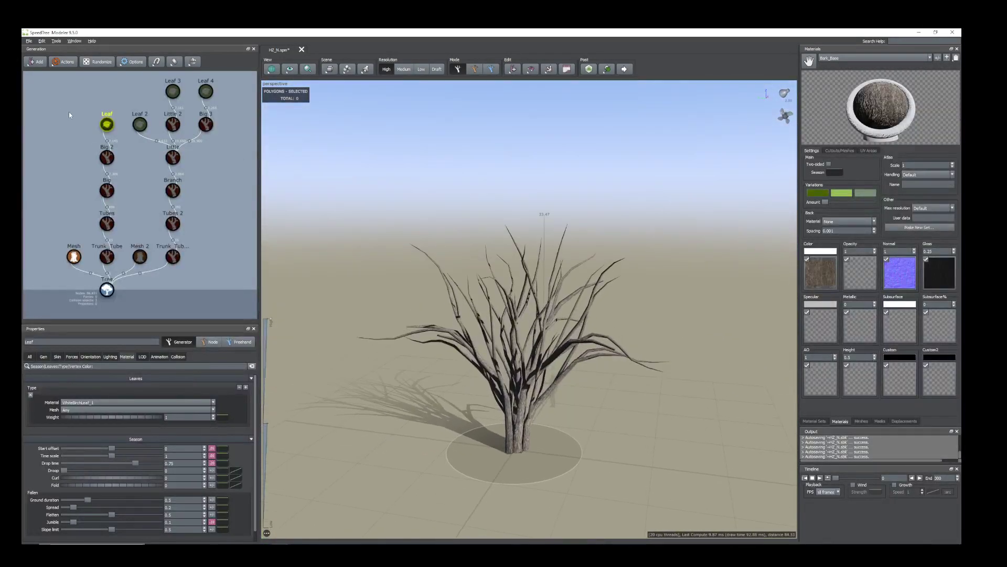
# - Show the Leaf 2, Leaf 3 and Leaf 4 generators with Tubes 2, Branch, Little, Little 2 and Big 3 hidden, and inspect the crown
pyautogui.moveTo(136, 86); pyautogui.dragTo(243, 238)
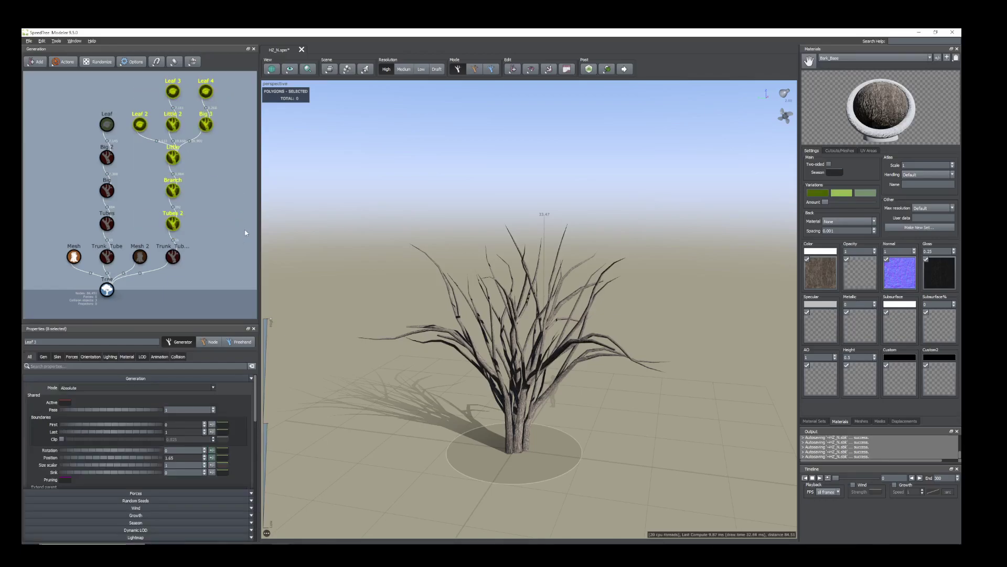
pyautogui.press('h')
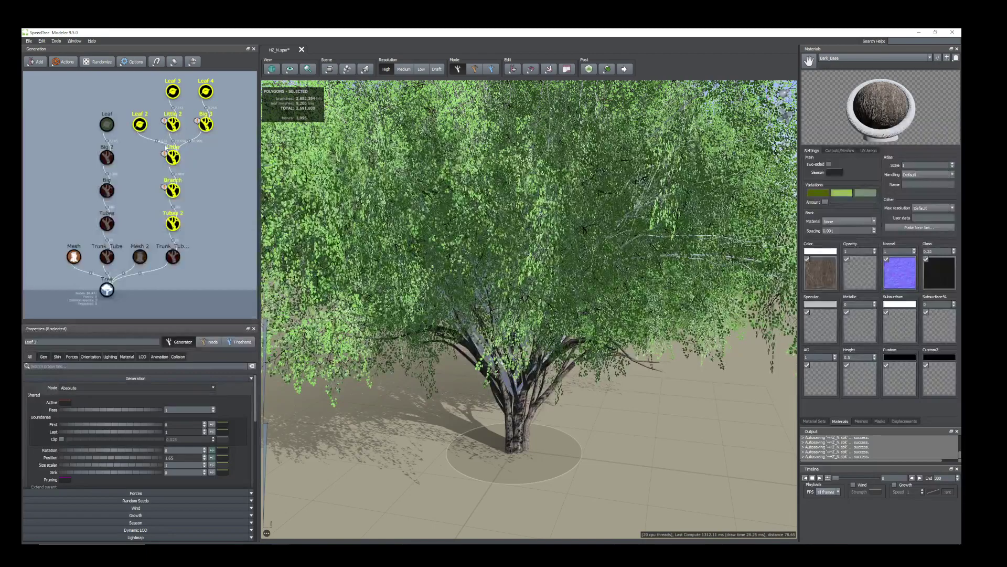
pyautogui.click(159, 130)
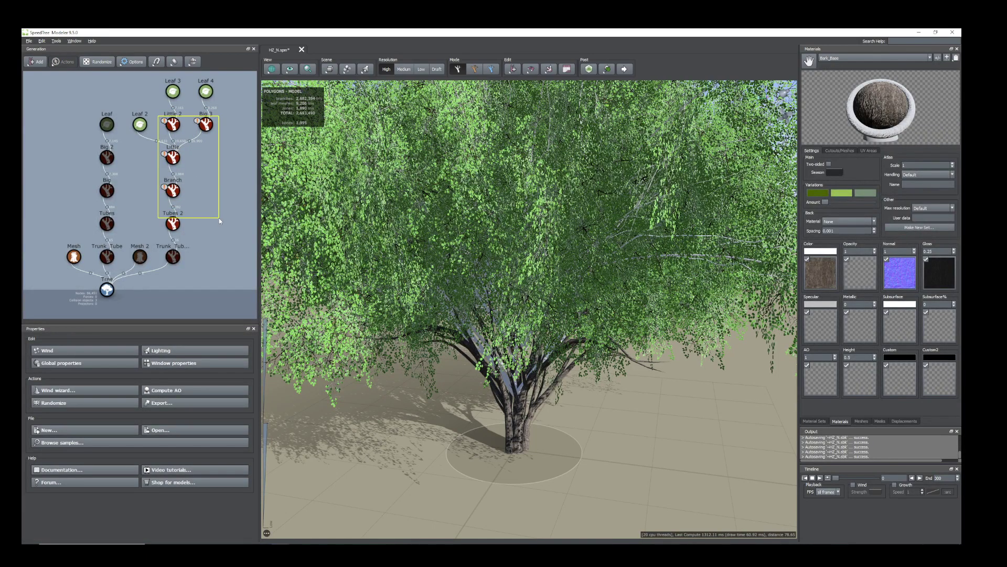
pyautogui.moveTo(219, 218); pyautogui.dragTo(219, 218)
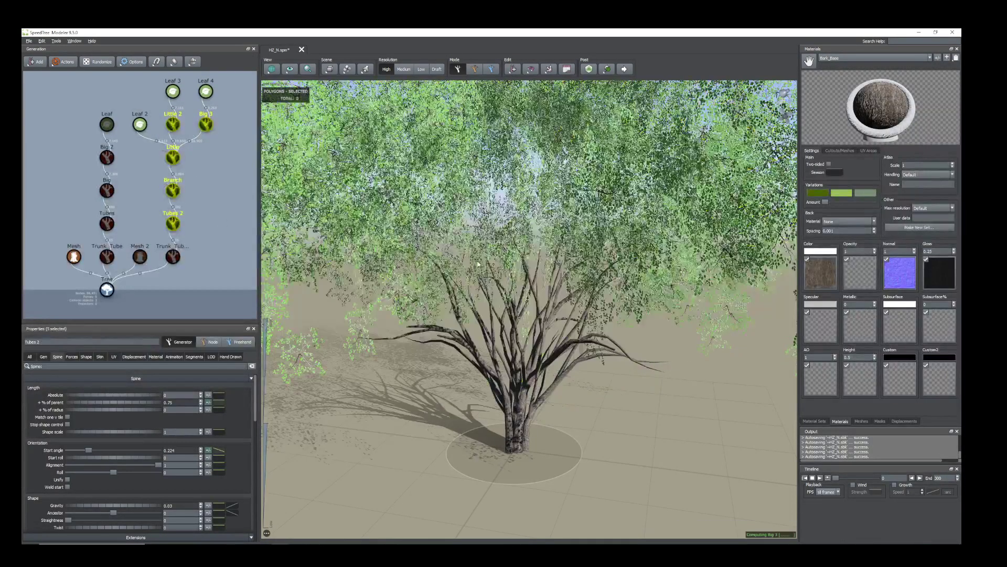
pyautogui.scroll(-4, 477, 264)
pyautogui.moveTo(496, 226); pyautogui.dragTo(536, 260)
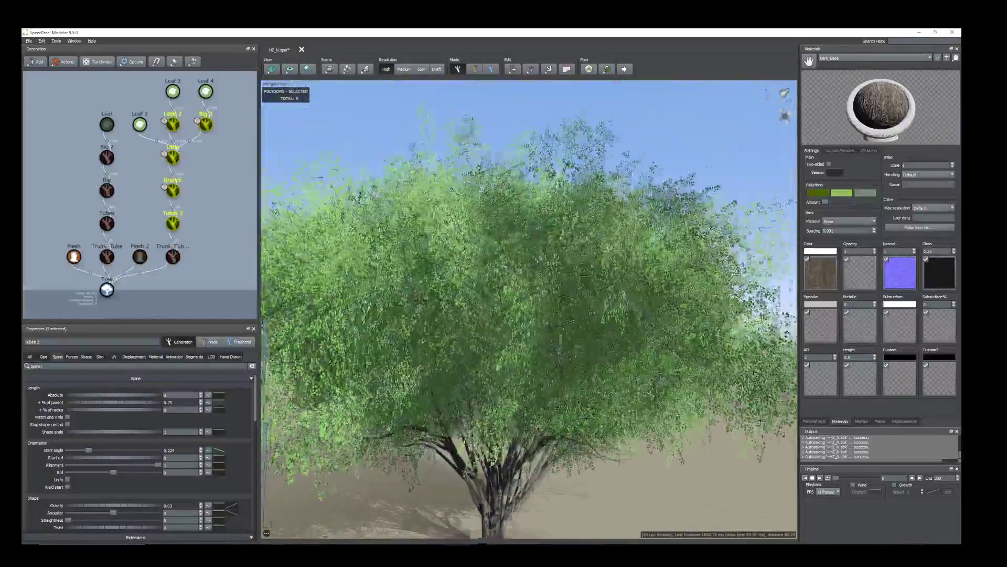
# - Open the cutout mesh of the WhiteBirchLeaf_1 2 material used by the Leaf 3 and Leaf 4 generators for editing
pyautogui.scroll(-3, 535, 261)
pyautogui.click(556, 258)
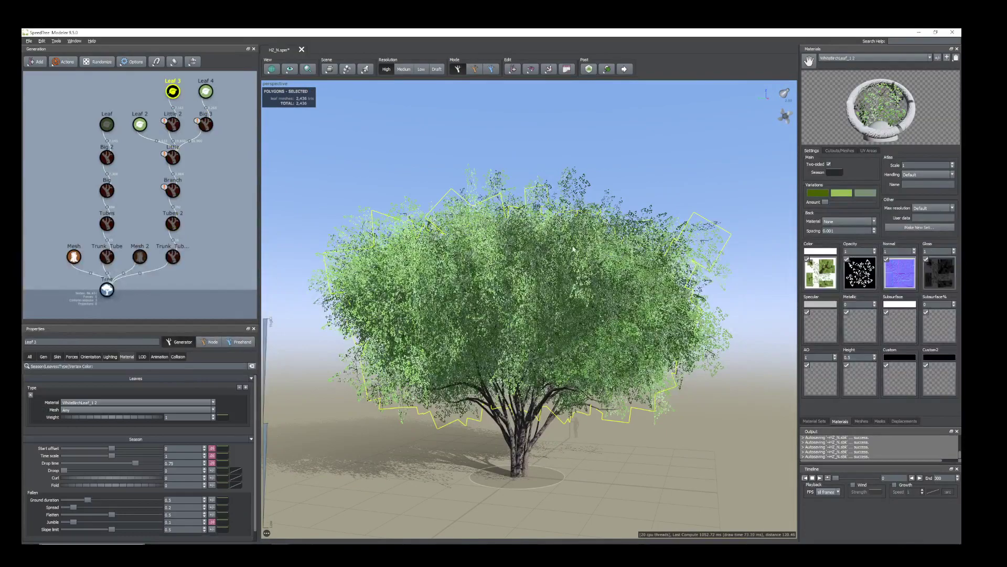
pyautogui.click(839, 150)
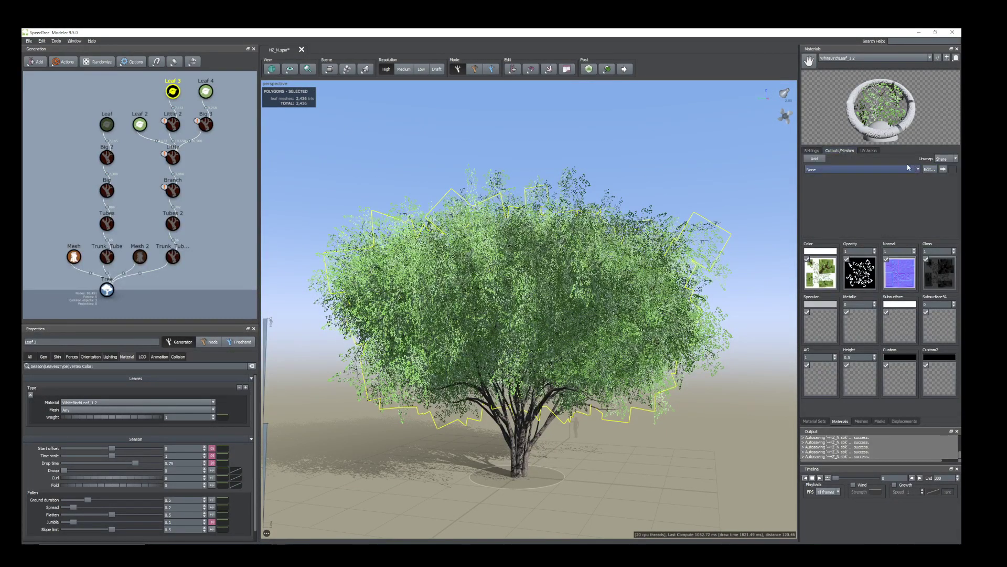
pyautogui.click(657, 239)
pyautogui.moveTo(658, 255); pyautogui.dragTo(661, 256)
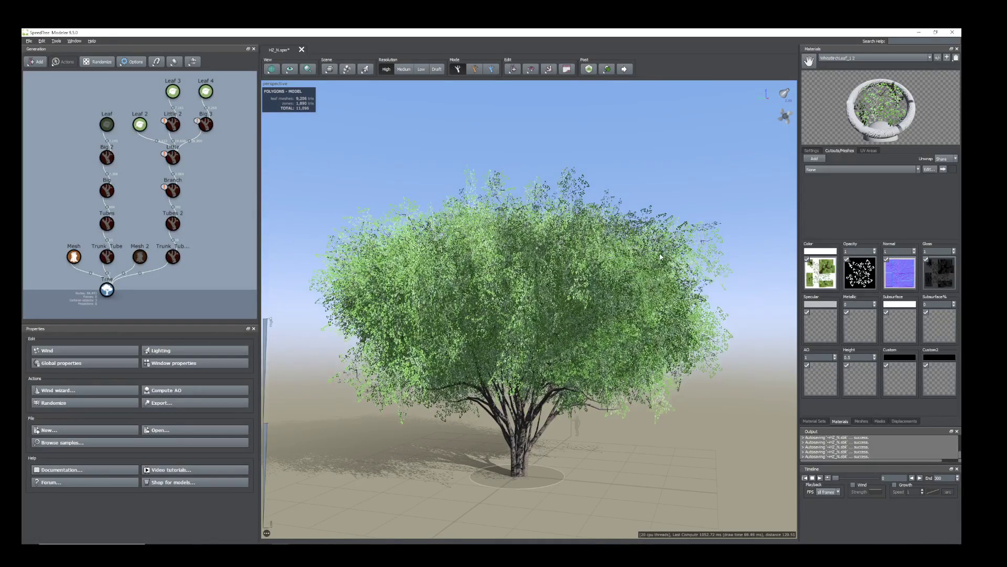
pyautogui.click(631, 278)
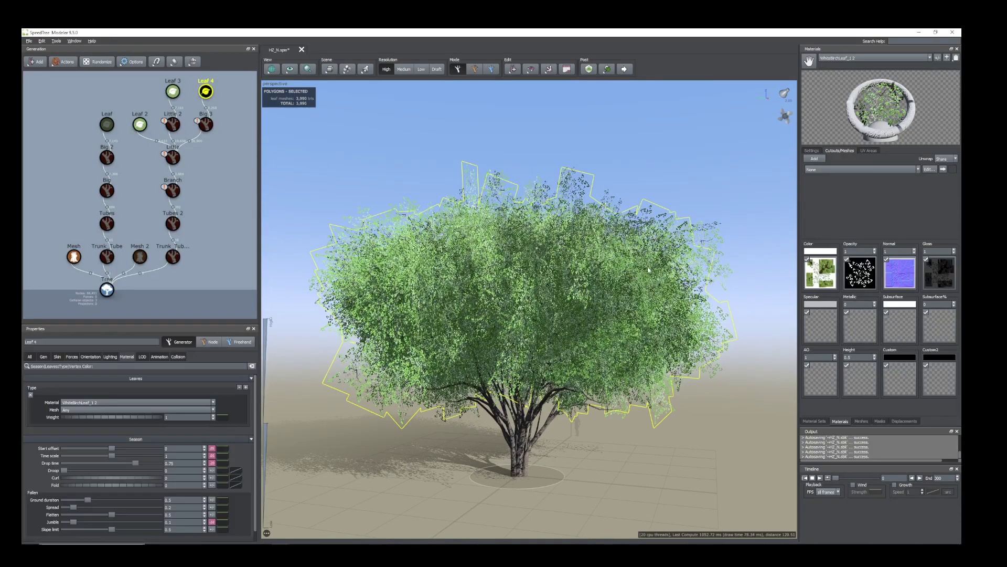
pyautogui.click(929, 170)
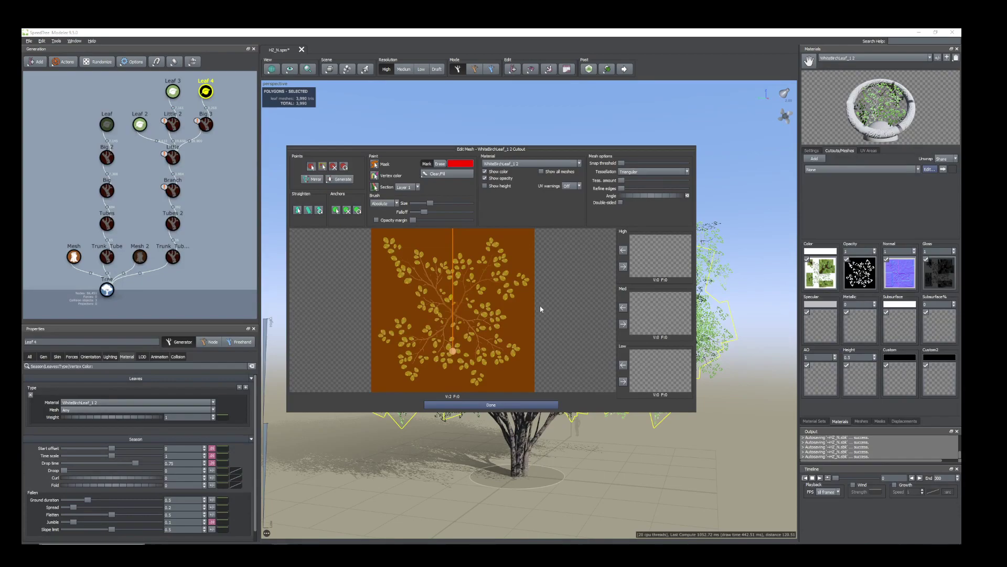
# - Move the cutout mesh's four corner points outward to the edges of the leaf texture
pyautogui.scroll(-1, 465, 287)
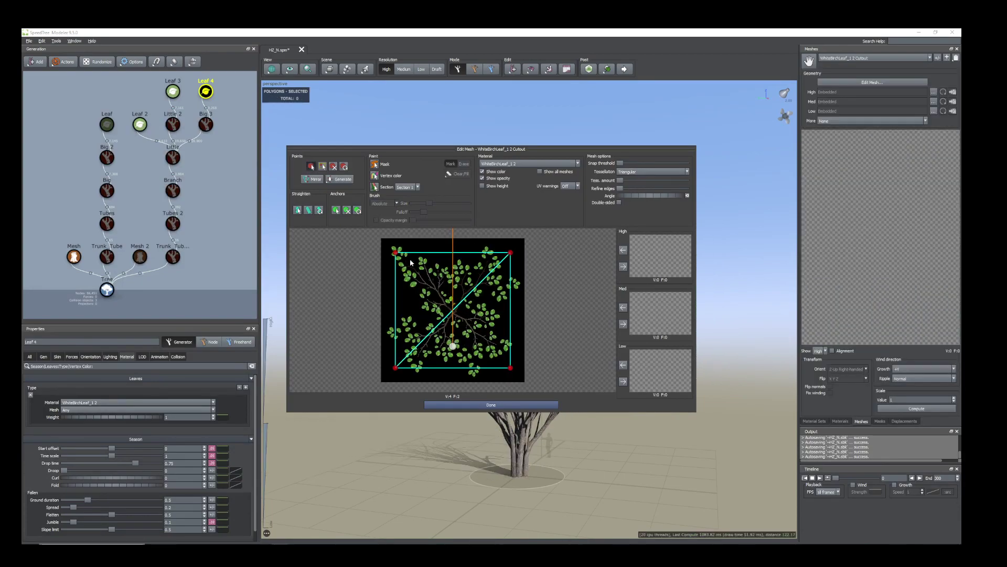
pyautogui.moveTo(396, 254); pyautogui.dragTo(389, 241)
pyautogui.moveTo(510, 253); pyautogui.dragTo(523, 243)
pyautogui.moveTo(512, 370); pyautogui.dragTo(520, 384)
pyautogui.moveTo(398, 370); pyautogui.dragTo(377, 385)
# - Give the cutout a centre point, move its anchor near the texture's centre, store it as the High mesh and finish editing
pyautogui.moveTo(510, 370); pyautogui.dragTo(455, 314)
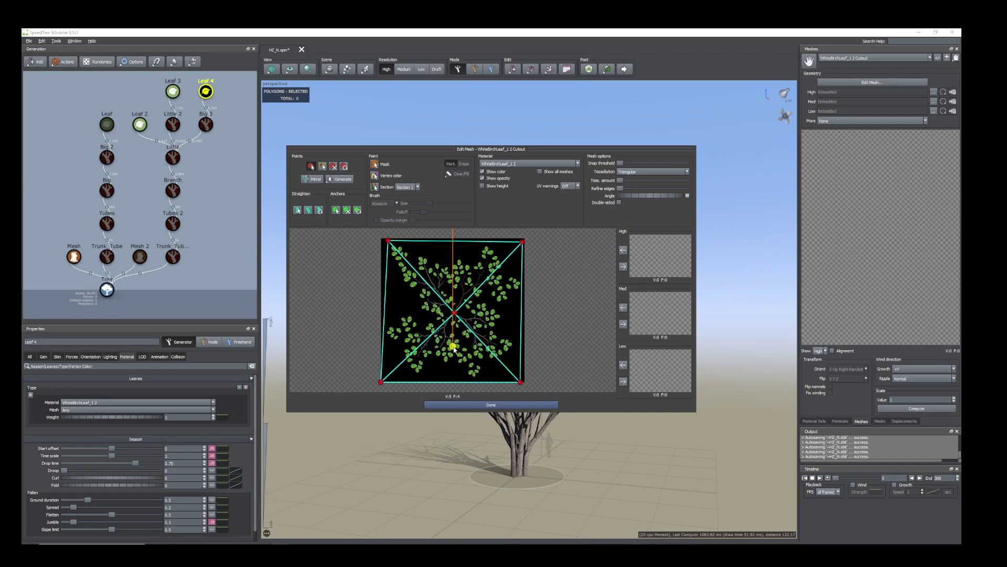
pyautogui.moveTo(455, 353); pyautogui.dragTo(455, 327)
pyautogui.moveTo(388, 240); pyautogui.dragTo(379, 241)
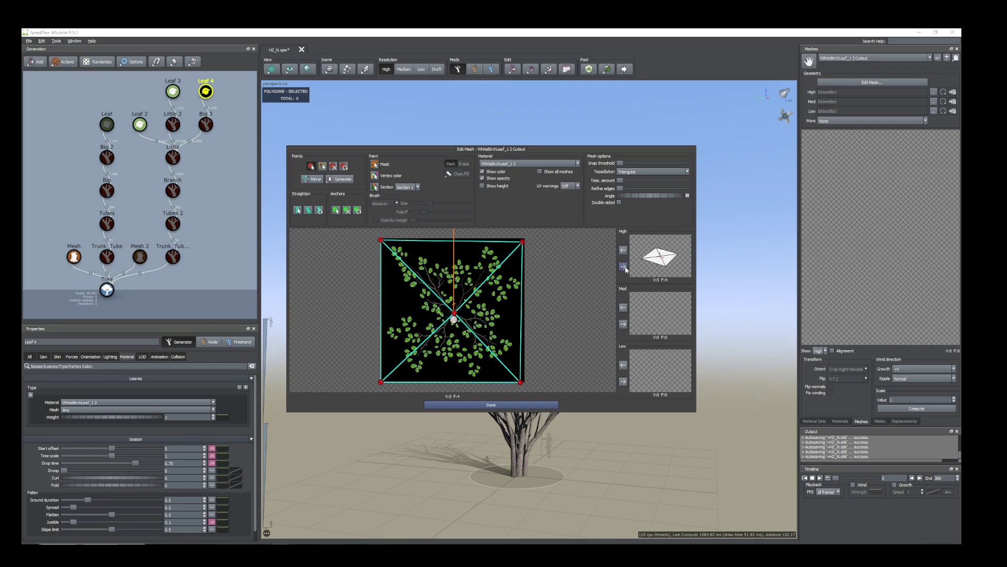
pyautogui.click(493, 404)
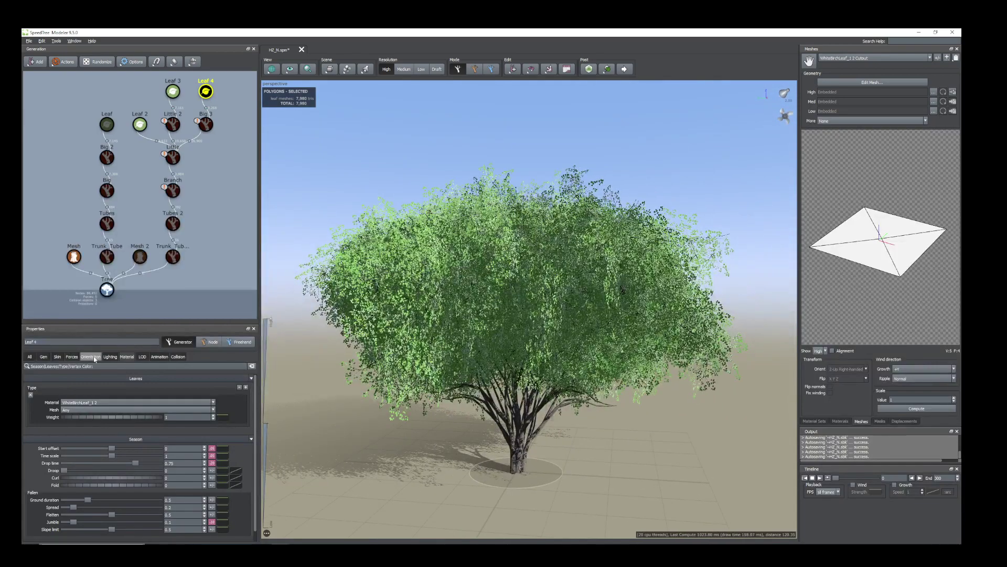
# - Set Leaf 4's deformation to Fold 0.44, Curl 0.38 and Twist 0.11, and Leaf 3's to Fold 0.28 and Curl 0.29
pyautogui.click(91, 357)
pyautogui.scroll(-3, 71, 478)
pyautogui.moveTo(71, 478); pyautogui.dragTo(95, 495)
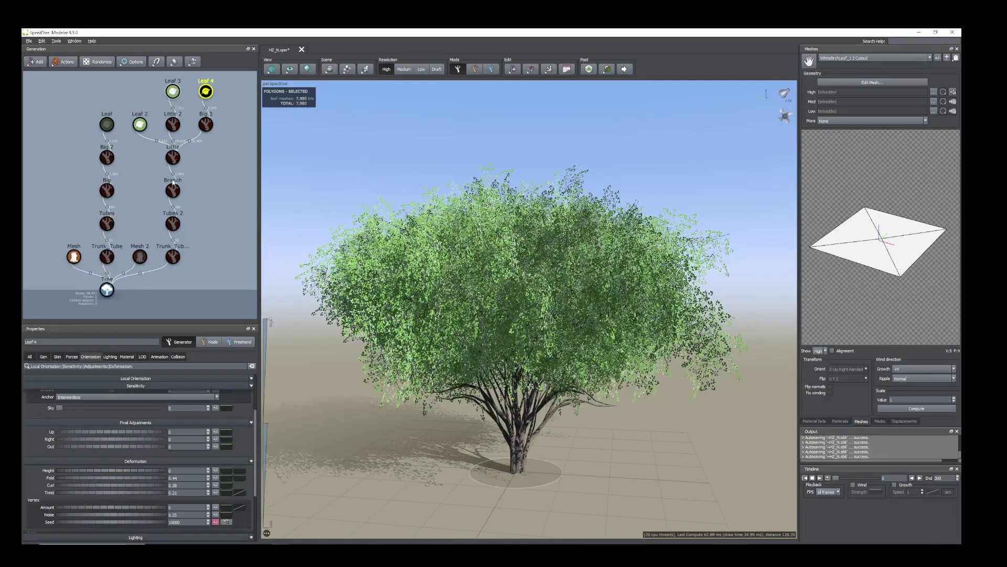
pyautogui.click(173, 92)
pyautogui.moveTo(74, 479); pyautogui.dragTo(82, 490)
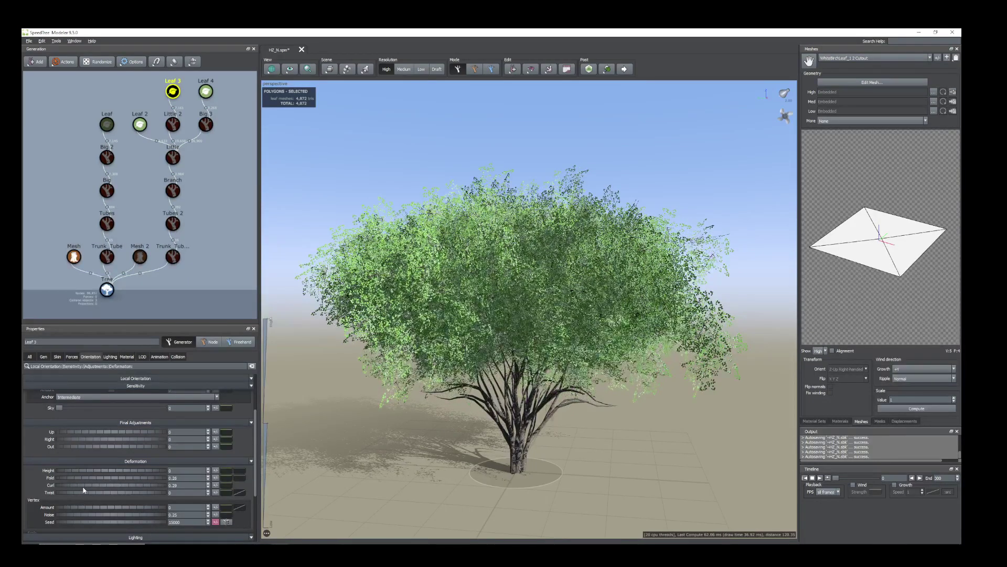
# - Examine the crown's leaf volume and the trunk mesh beneath it from several angles and distances
pyautogui.scroll(2, 472, 252)
pyautogui.moveTo(473, 252); pyautogui.dragTo(518, 407)
pyautogui.scroll(2, 474, 291)
pyautogui.scroll(-2, 485, 288)
pyautogui.click(74, 257)
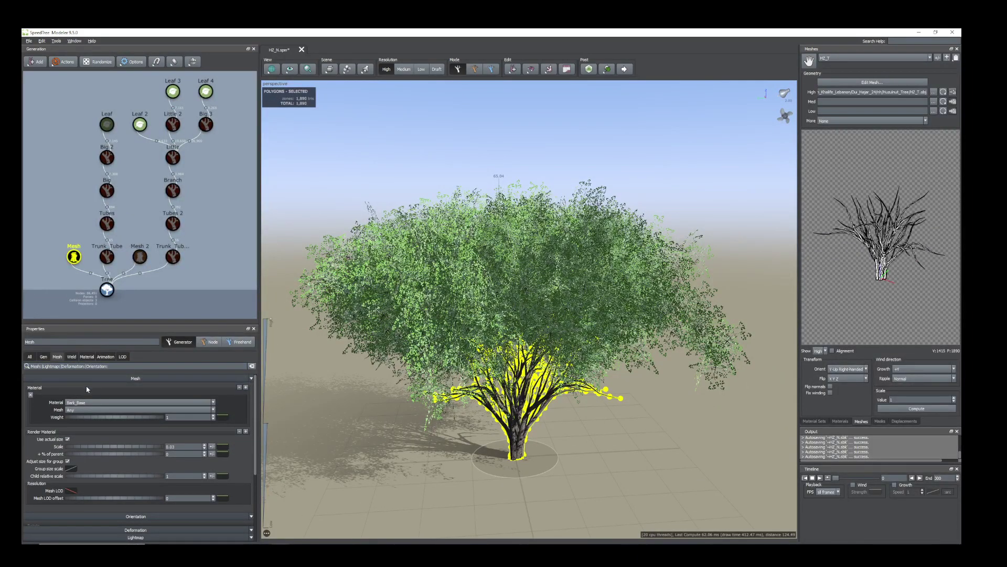
pyautogui.moveTo(474, 398); pyautogui.dragTo(478, 407)
pyautogui.click(379, 292)
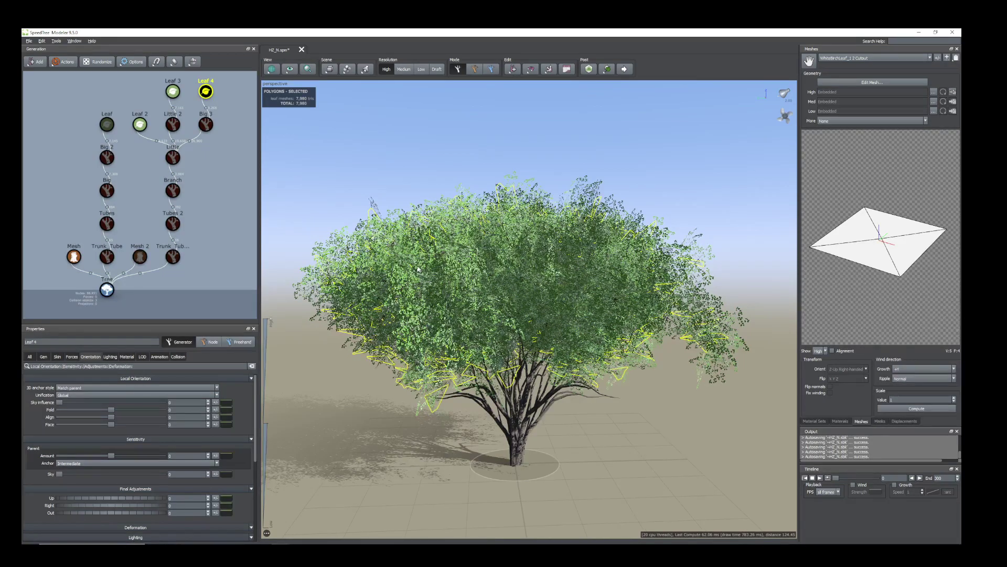
pyautogui.scroll(3, 445, 270)
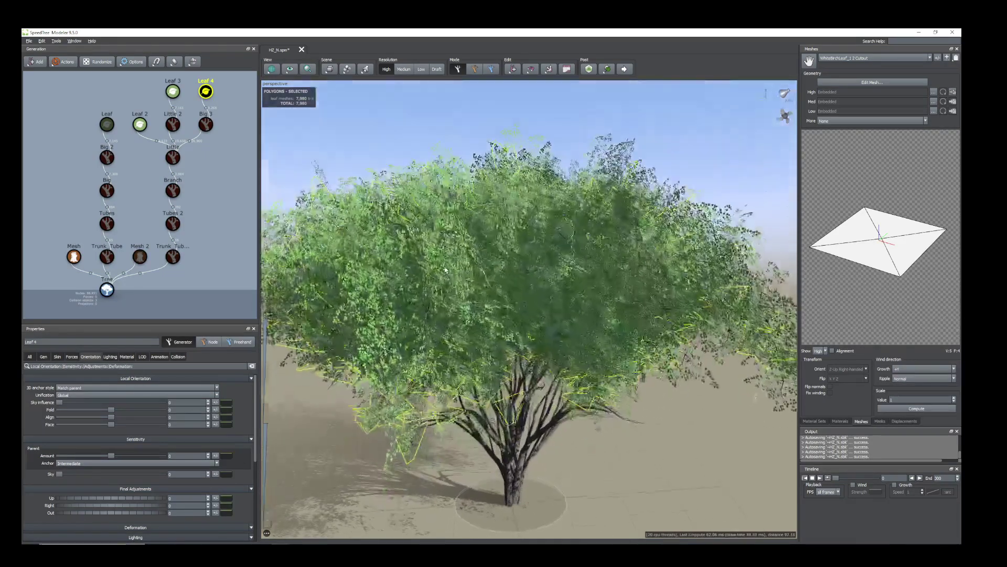
pyautogui.scroll(-4, 445, 270)
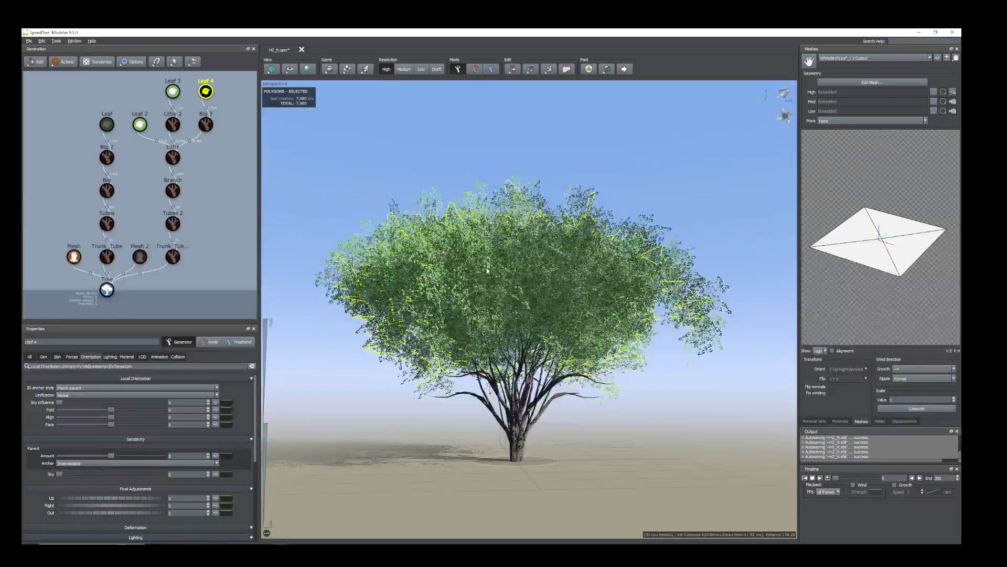
pyautogui.moveTo(487, 268); pyautogui.dragTo(490, 287)
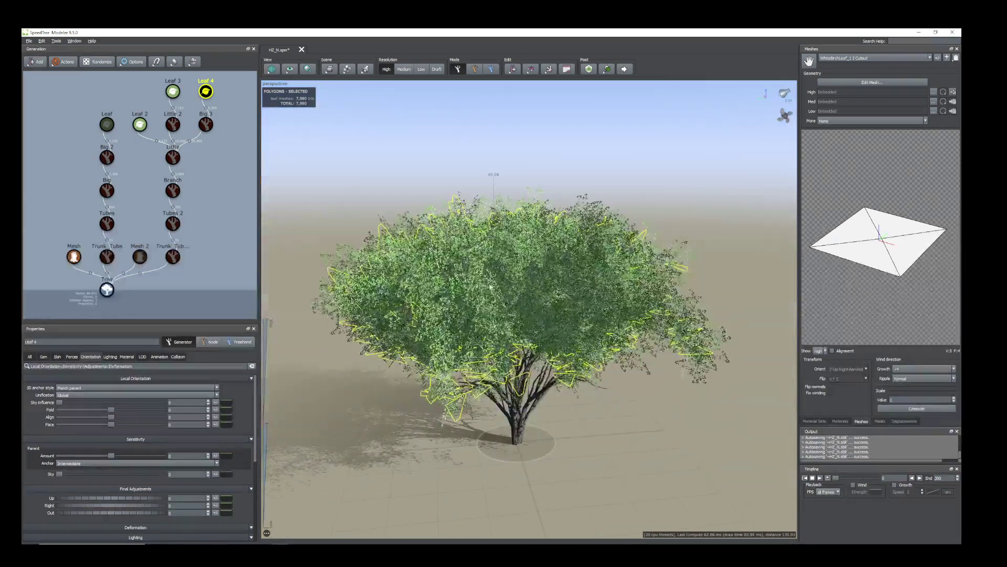
# - Hide the Mesh generator, show the Mesh 2 trunk in its place and inspect the foliage around it
pyautogui.click(517, 431)
pyautogui.click(206, 124)
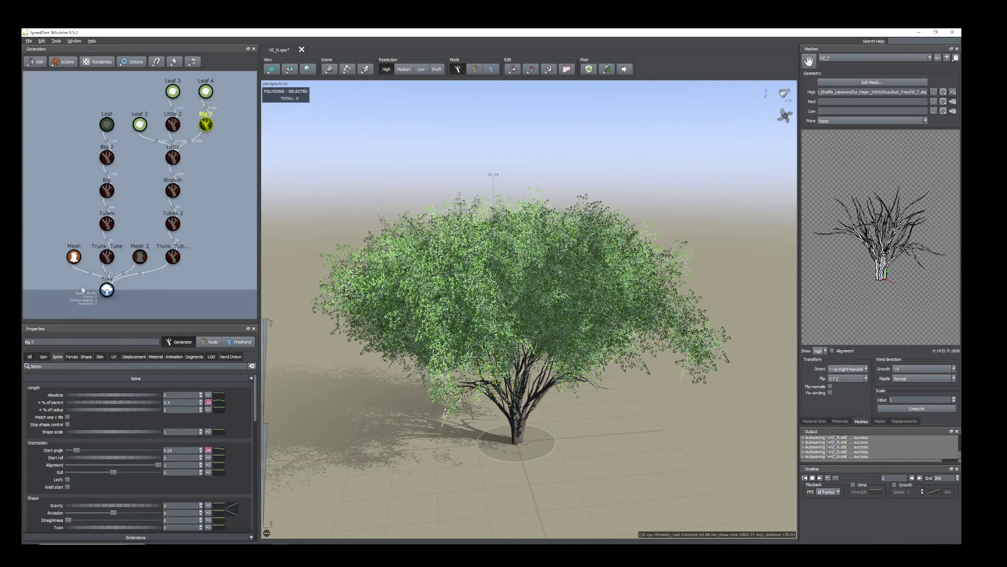
pyautogui.click(75, 257)
pyautogui.doubleClick(75, 258)
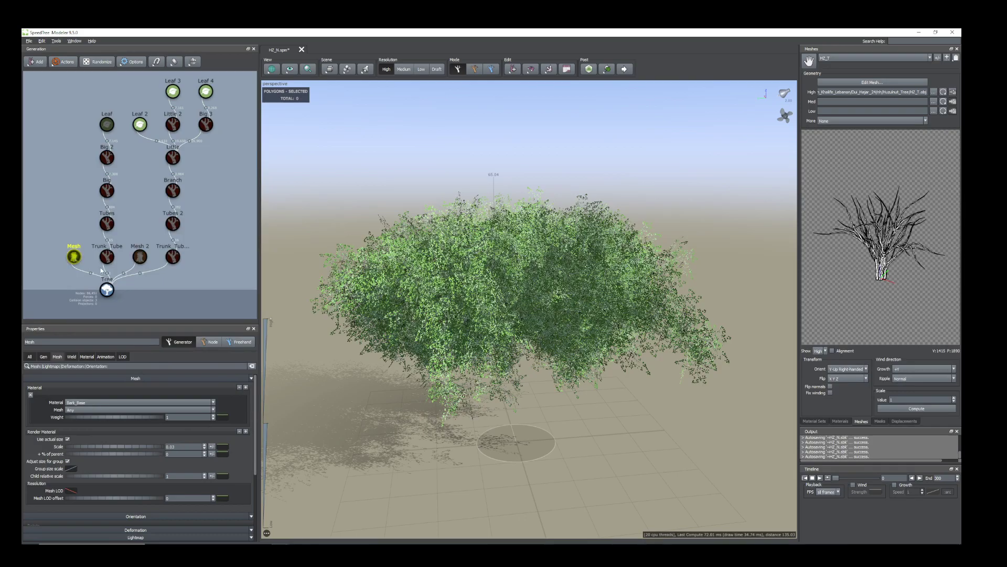
pyautogui.click(145, 260)
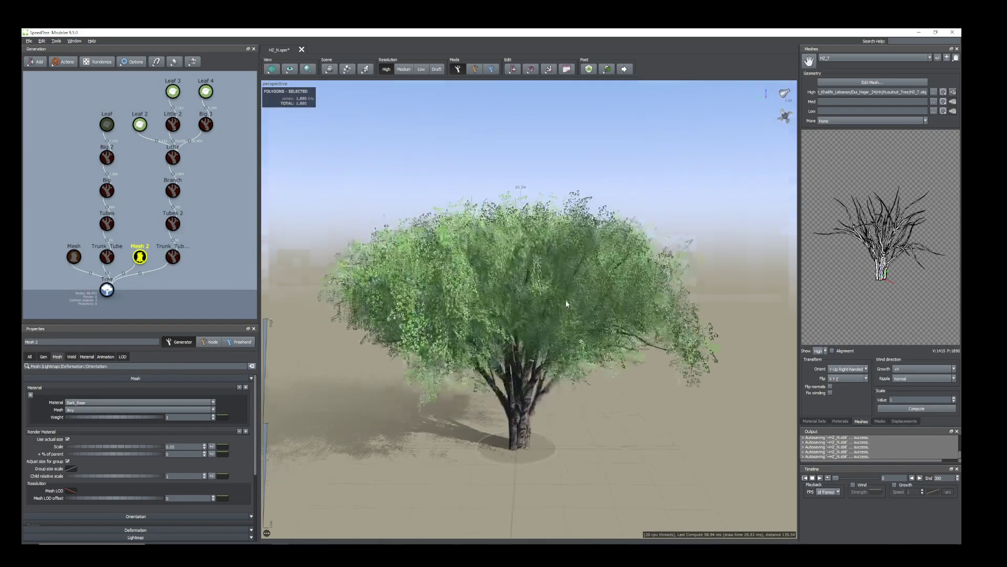
pyautogui.scroll(5, 521, 260)
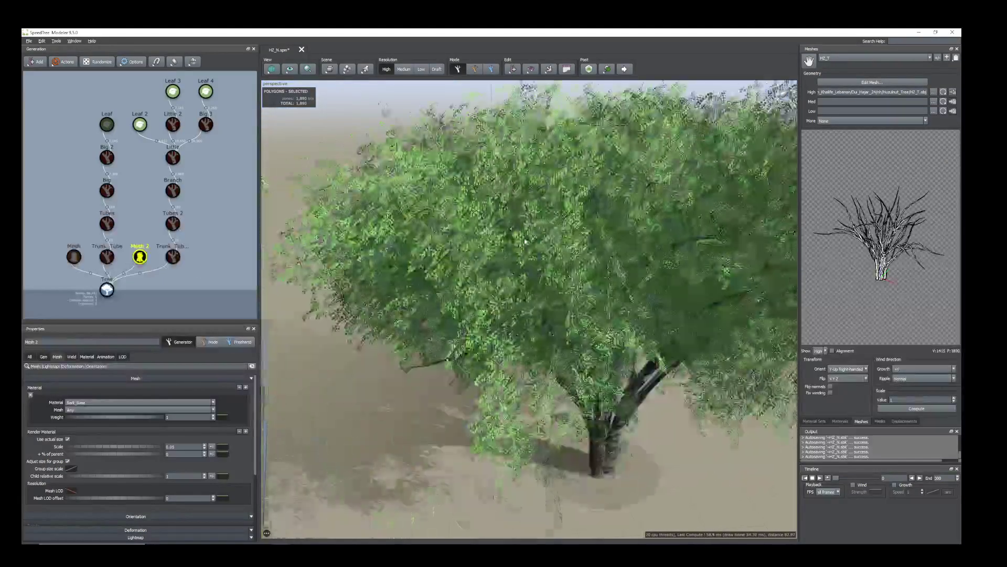
pyautogui.scroll(1, 509, 277)
pyautogui.moveTo(510, 277); pyautogui.dragTo(473, 289)
pyautogui.press('Escape')
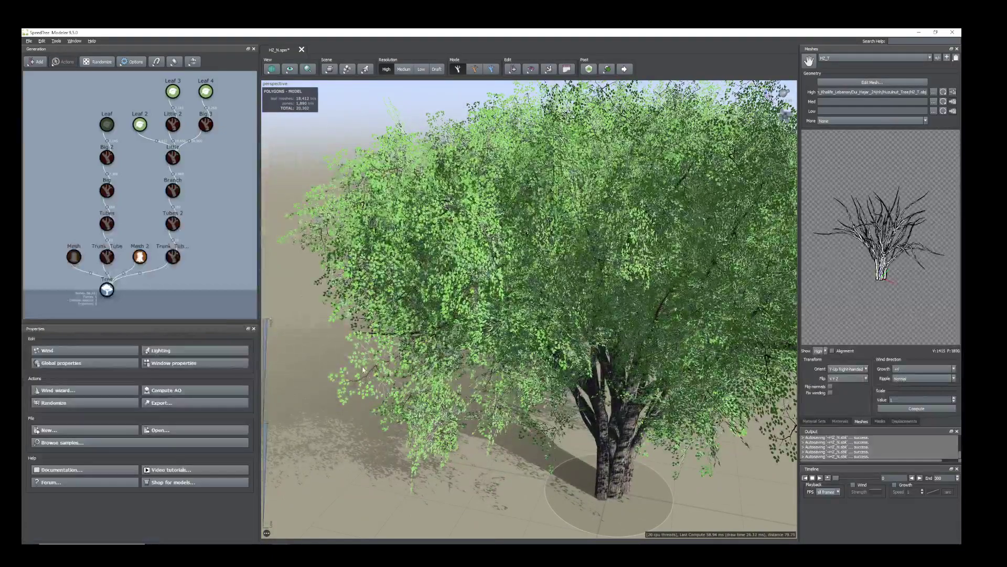
# - Set the Leaf 2 generator's deformation to Fold 0.45, Curl 0.17 and Twist 0.18
pyautogui.click(407, 222)
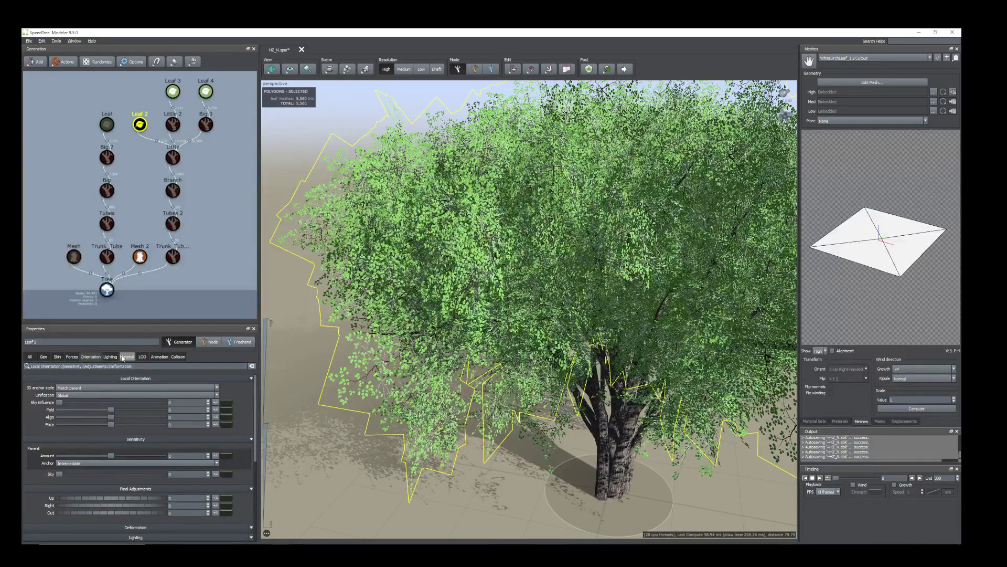
pyautogui.click(94, 527)
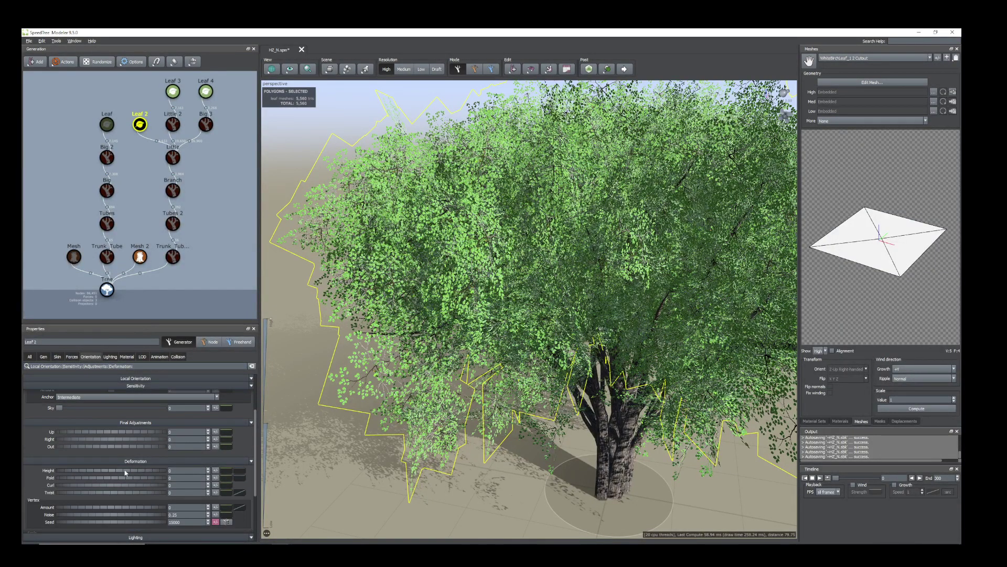
pyautogui.moveTo(74, 458)
pyautogui.mouseDown()
pyautogui.moveTo(90, 465)
pyautogui.moveTo(71, 467)
pyautogui.moveTo(78, 473)
pyautogui.mouseUp()
# - Examine the crown with the deformed Leaf 2 foliage from different distances and angles
pyautogui.scroll(-3, 595, 377)
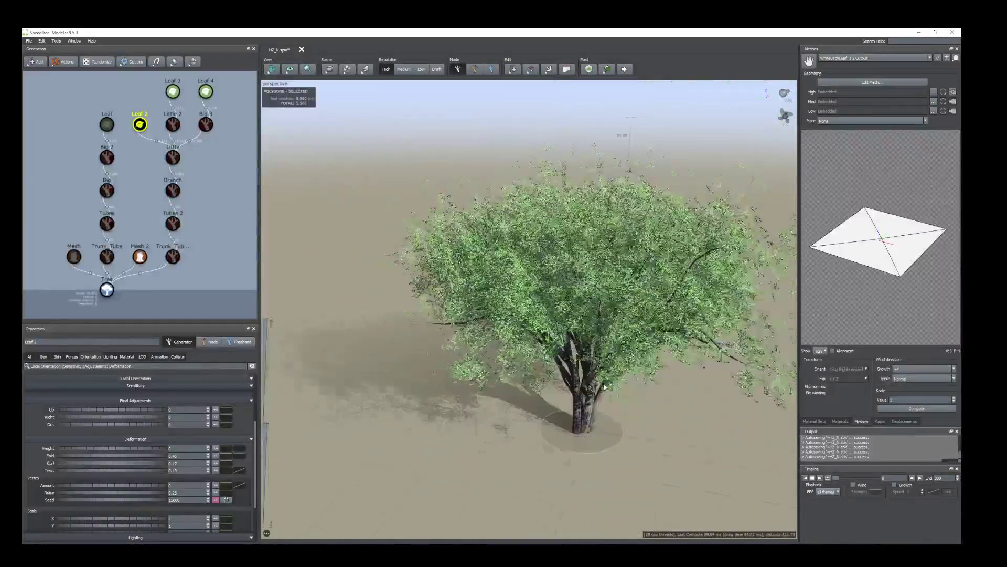
pyautogui.scroll(1, 595, 377)
pyautogui.scroll(-2, 595, 380)
pyautogui.moveTo(595, 380); pyautogui.dragTo(634, 378)
pyautogui.scroll(2, 599, 377)
pyautogui.scroll(-2, 650, 375)
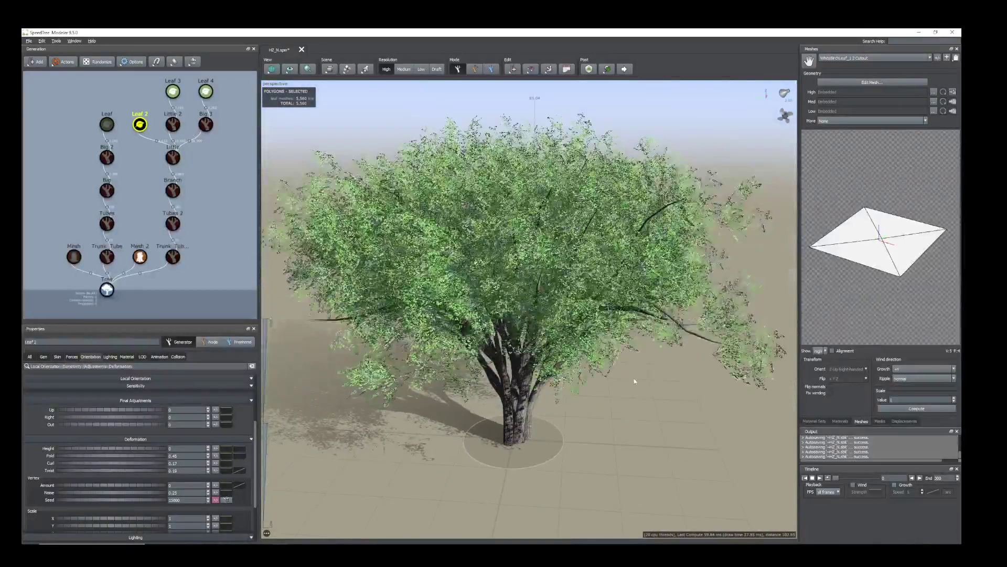
pyautogui.scroll(2, 573, 296)
pyautogui.moveTo(573, 295); pyautogui.dragTo(477, 308)
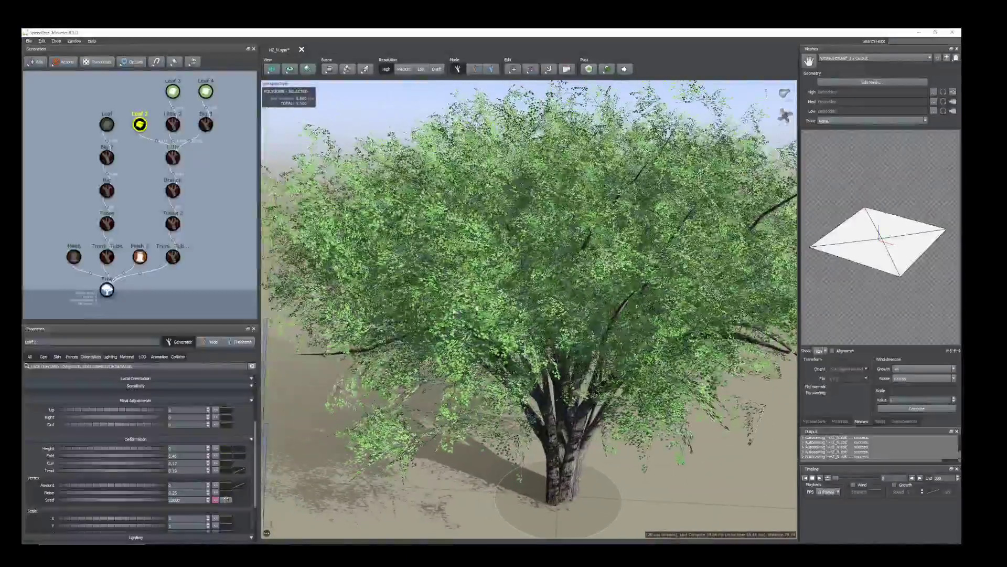
# - Select the Mesh 2 trunk and examine how its limbs run through and beyond the foliage
pyautogui.click(334, 358)
pyautogui.moveTo(495, 346)
pyautogui.mouseDown()
pyautogui.moveTo(495, 446)
pyautogui.moveTo(496, 346)
pyautogui.mouseUp()
pyautogui.scroll(-3, 495, 347)
pyautogui.scroll(8, 495, 346)
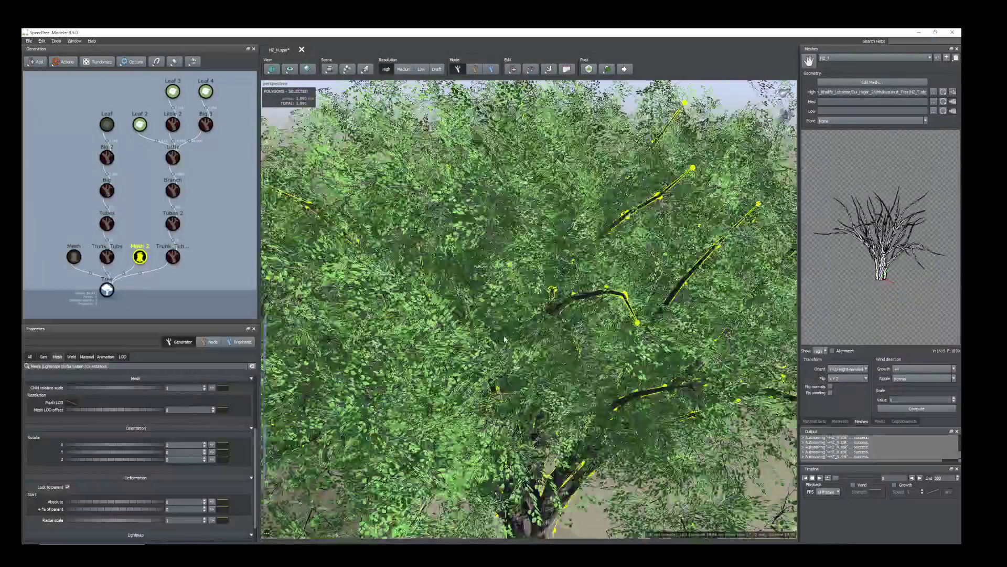
pyautogui.scroll(5, 505, 339)
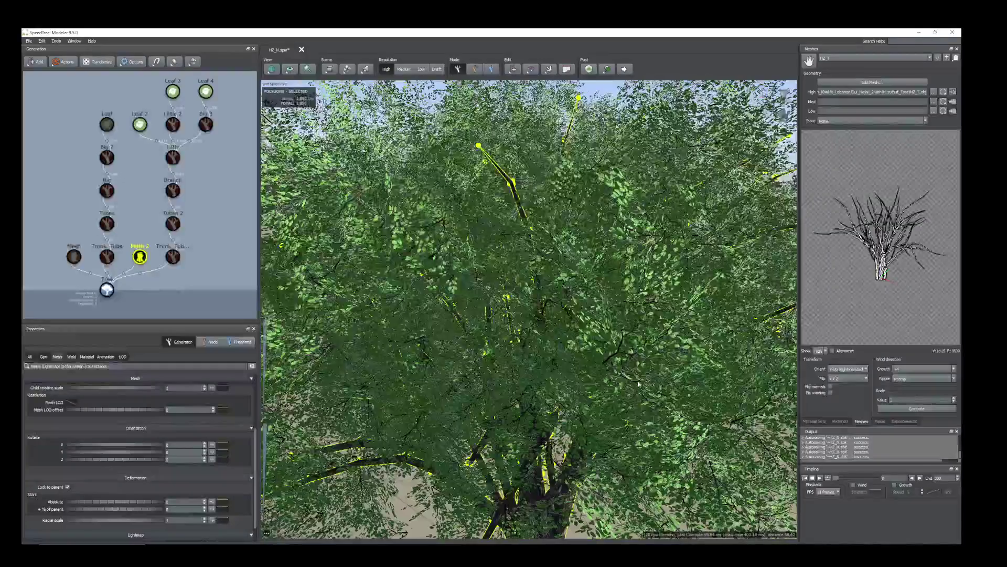
pyautogui.scroll(-6, 660, 420)
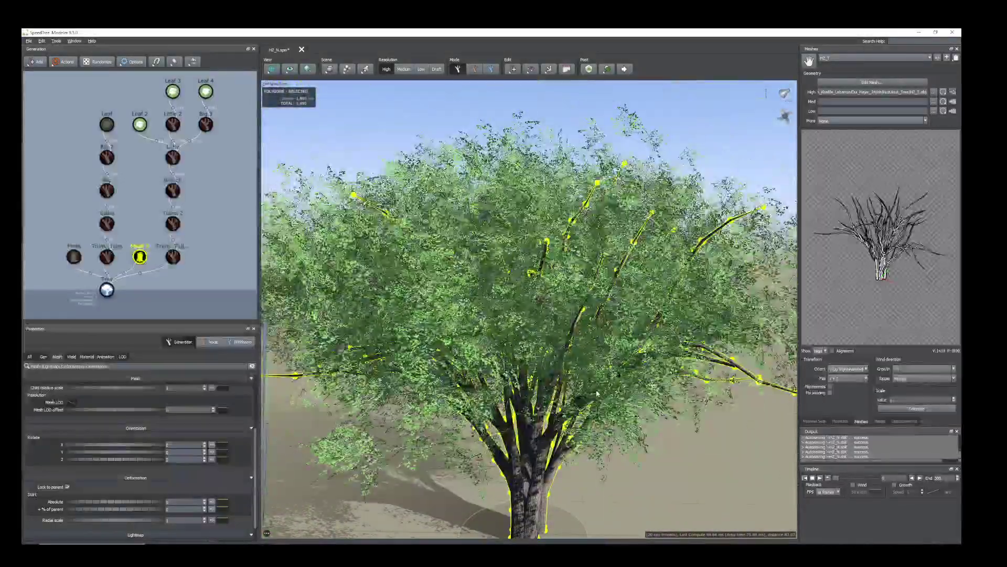
pyautogui.scroll(-3, 597, 393)
pyautogui.moveTo(596, 393); pyautogui.dragTo(621, 370)
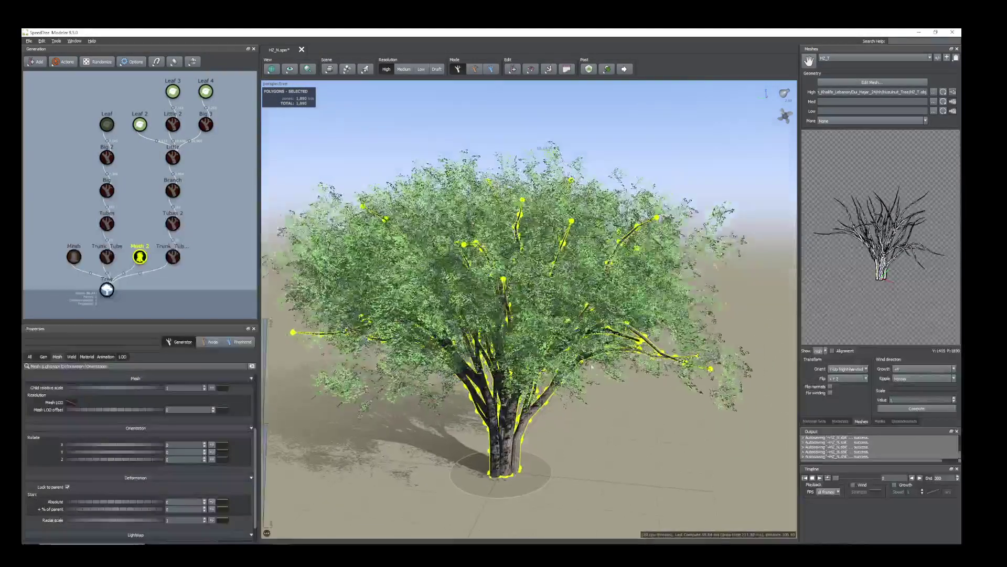
pyautogui.moveTo(299, 334); pyautogui.dragTo(314, 342)
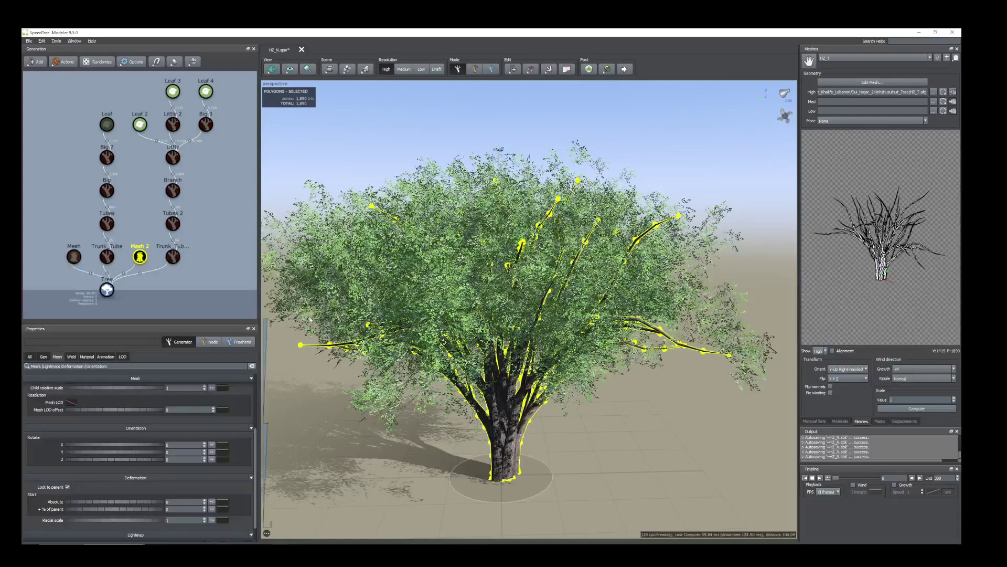
pyautogui.moveTo(471, 302); pyautogui.dragTo(493, 285, button='middle')
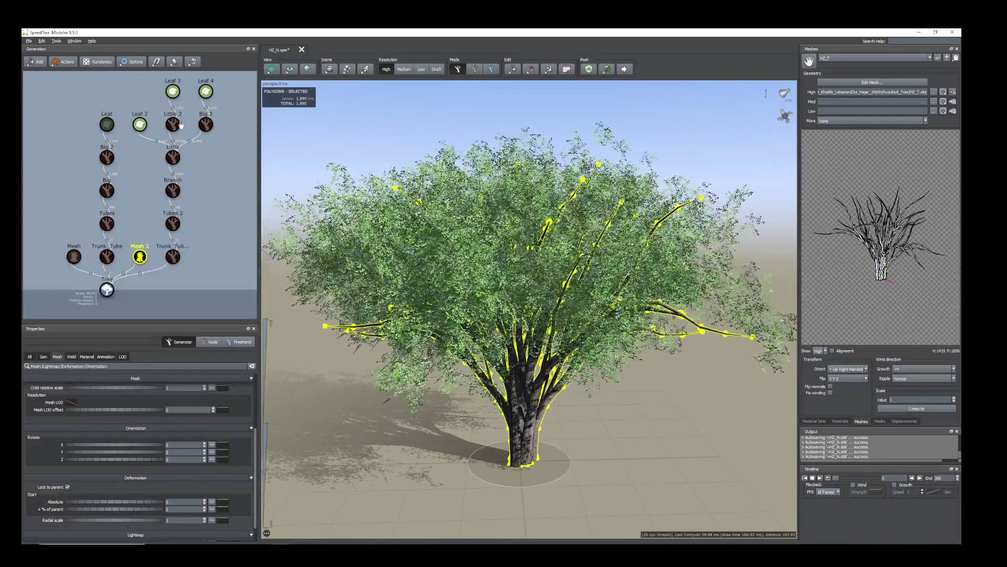
# - Show the Branch and Tubes 2 generators and inspect the branches inside the crown
pyautogui.click(174, 124)
pyautogui.click(172, 191)
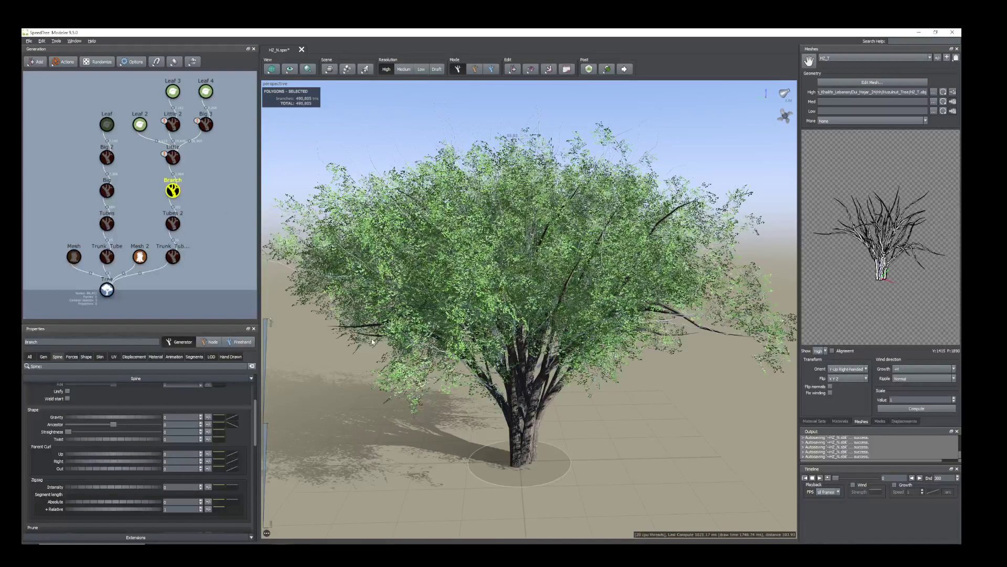
pyautogui.scroll(4, 372, 341)
pyautogui.click(173, 223)
pyautogui.scroll(-5, 433, 351)
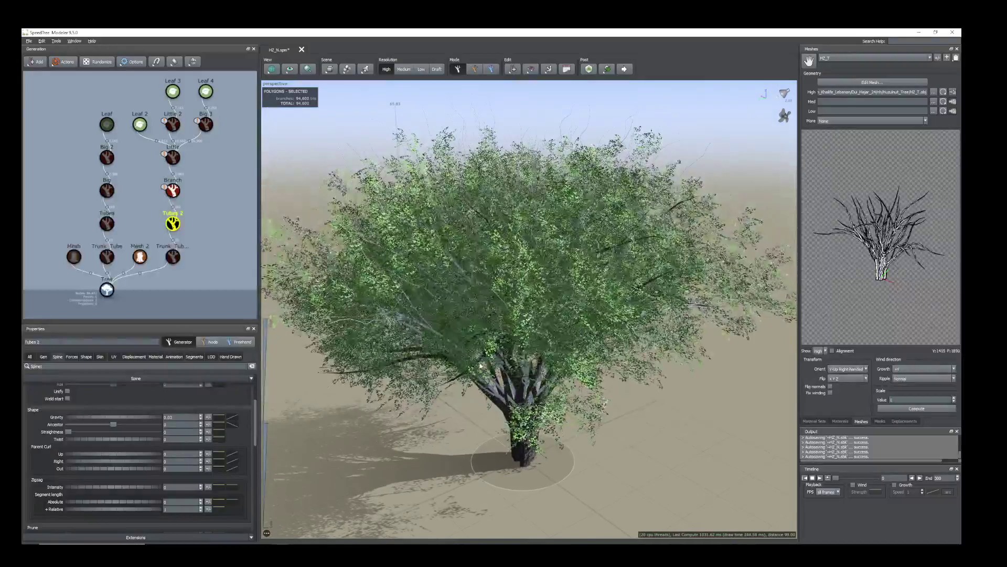
pyautogui.scroll(5, 433, 351)
pyautogui.moveTo(471, 340); pyautogui.dragTo(517, 360)
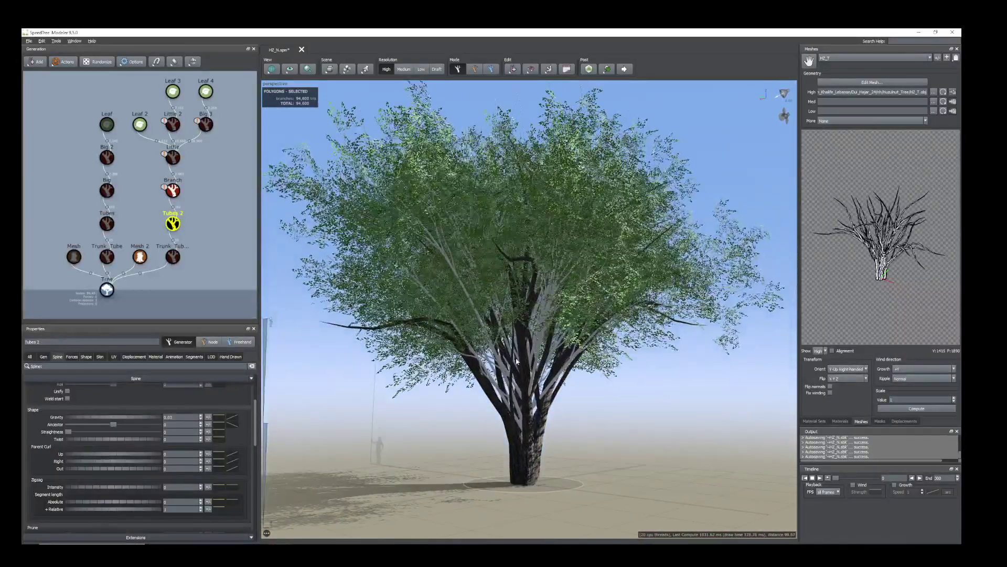
# - Select a single Tubes 2 branch in Freehand Bend mode and examine how it runs from the trunk through the crown
pyautogui.click(534, 373)
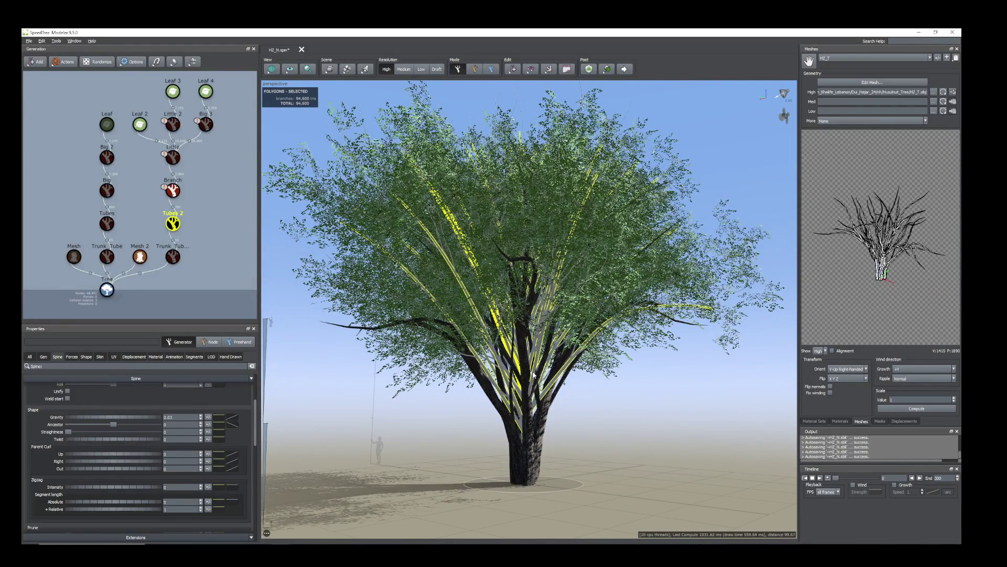
pyautogui.doubleClick(534, 374)
pyautogui.moveTo(498, 336); pyautogui.dragTo(648, 375)
pyautogui.scroll(3, 521, 371)
pyautogui.press('space')
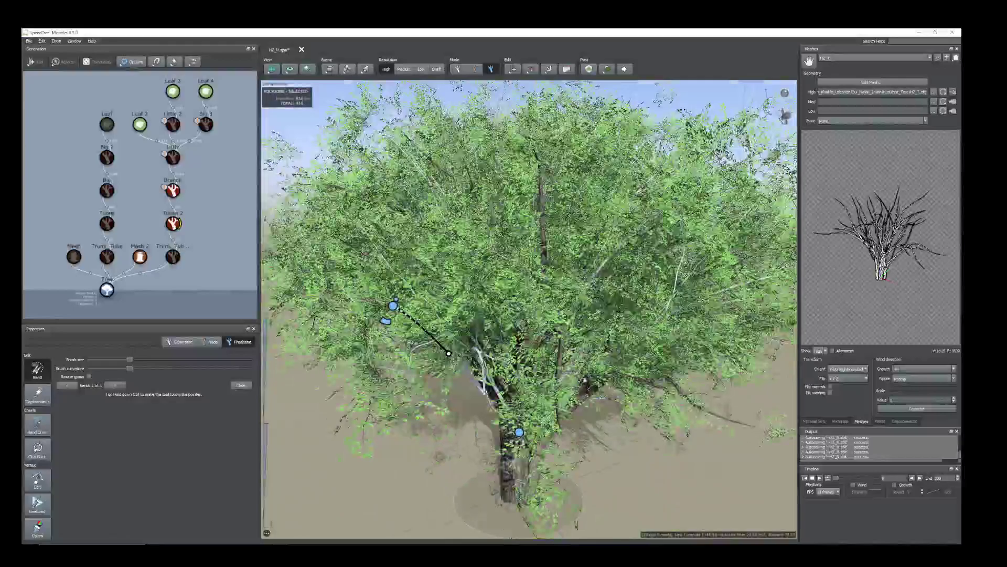
pyautogui.scroll(-3, 648, 375)
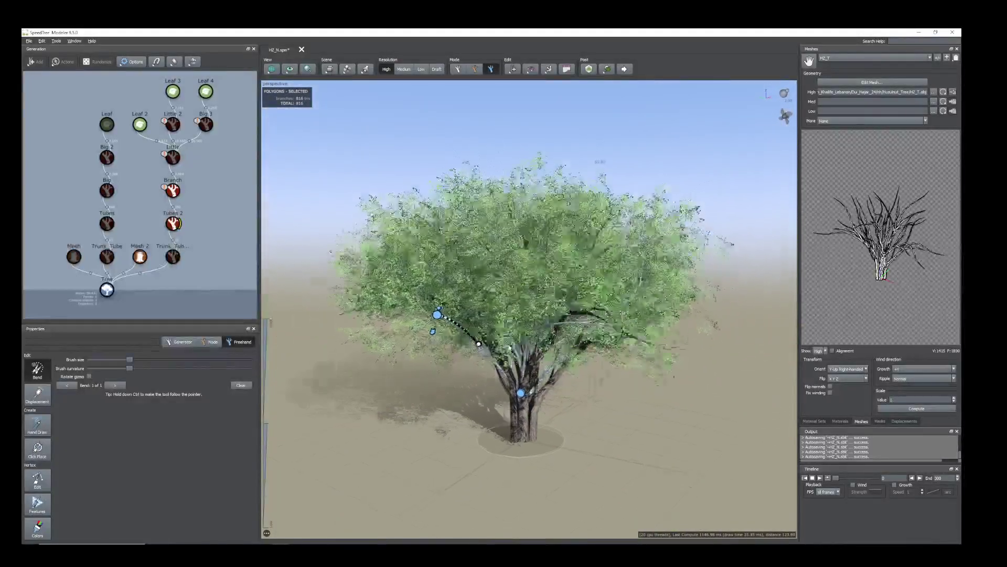
pyautogui.moveTo(622, 336); pyautogui.dragTo(626, 349, button='middle')
pyautogui.scroll(5, 625, 349)
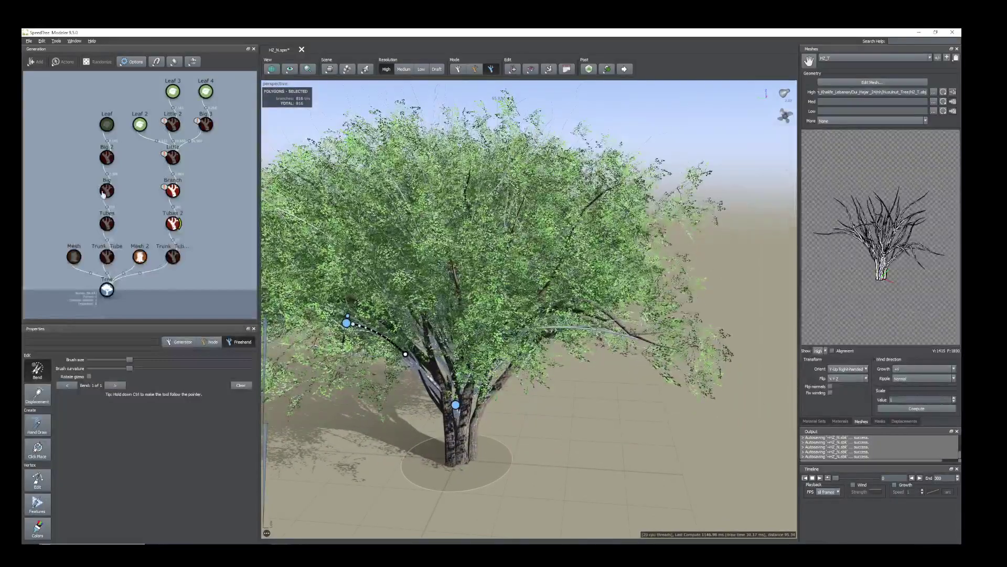
# - Hide the Branch and Tubes 2 generators and inspect the remaining foliage and trunk limbs up close
pyautogui.moveTo(170, 186); pyautogui.dragTo(168, 187)
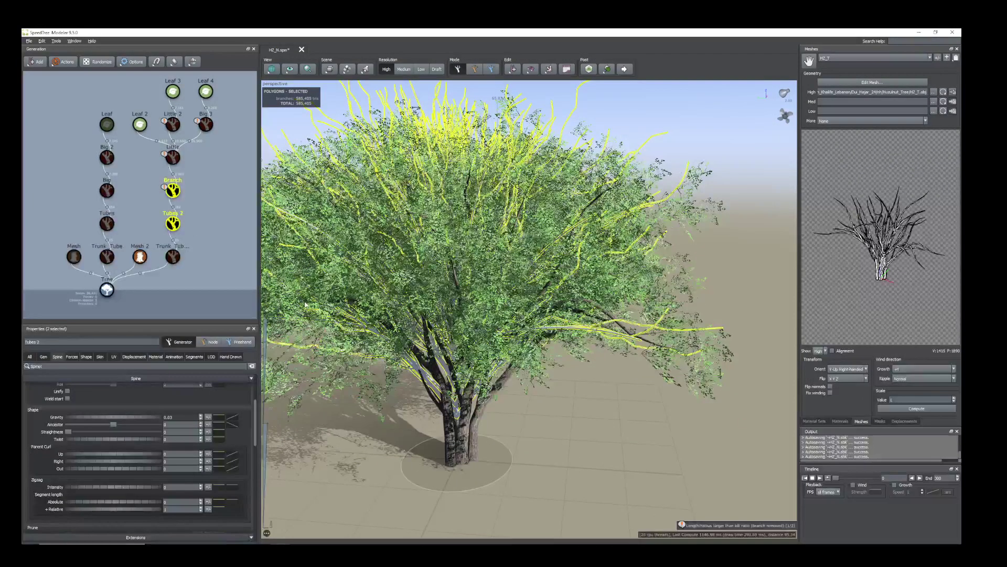
pyautogui.press('h')
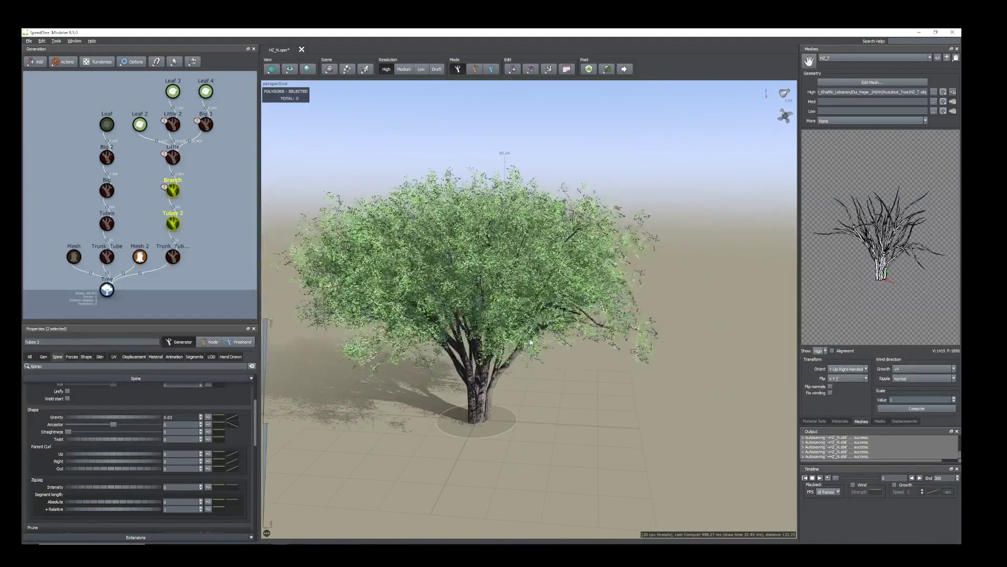
pyautogui.scroll(3, 520, 341)
pyautogui.scroll(-2, 516, 341)
pyautogui.scroll(5, 515, 341)
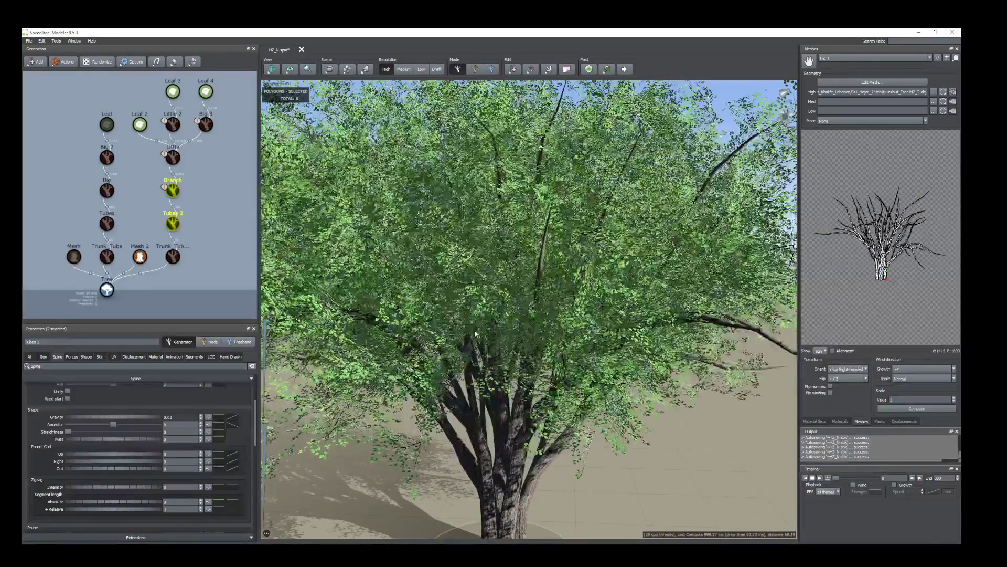
pyautogui.scroll(2, 475, 334)
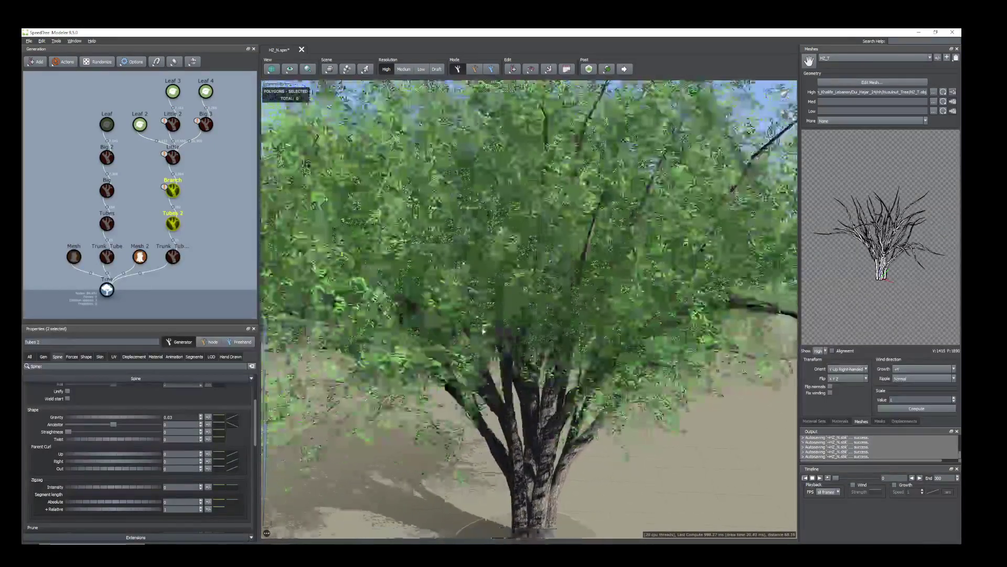
pyautogui.scroll(2, 484, 331)
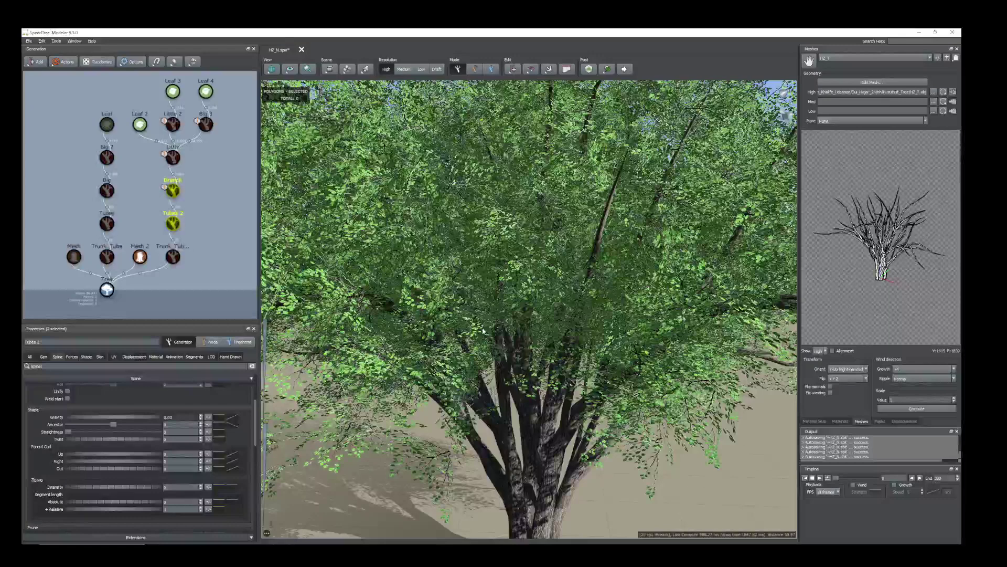
pyautogui.moveTo(484, 330); pyautogui.dragTo(491, 333)
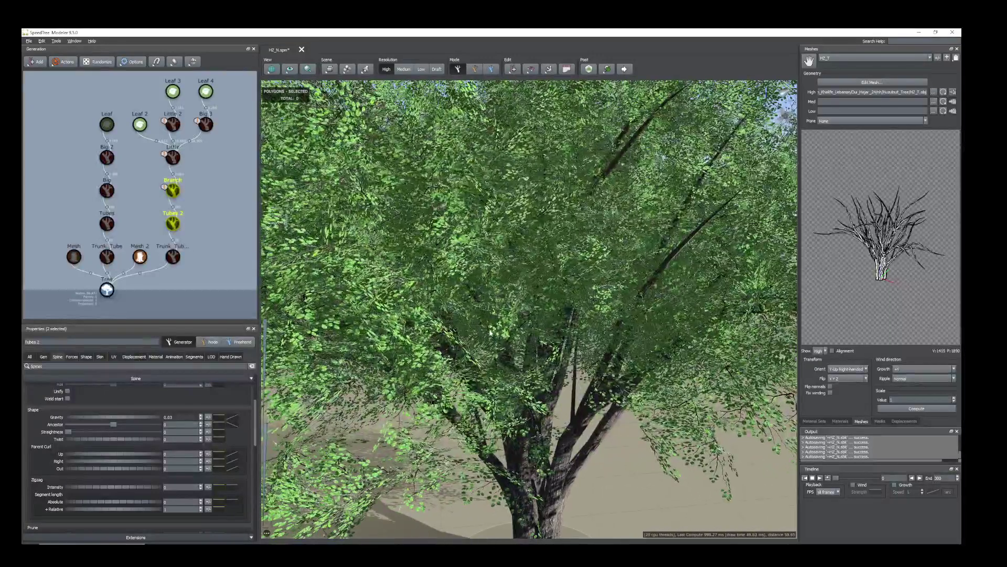